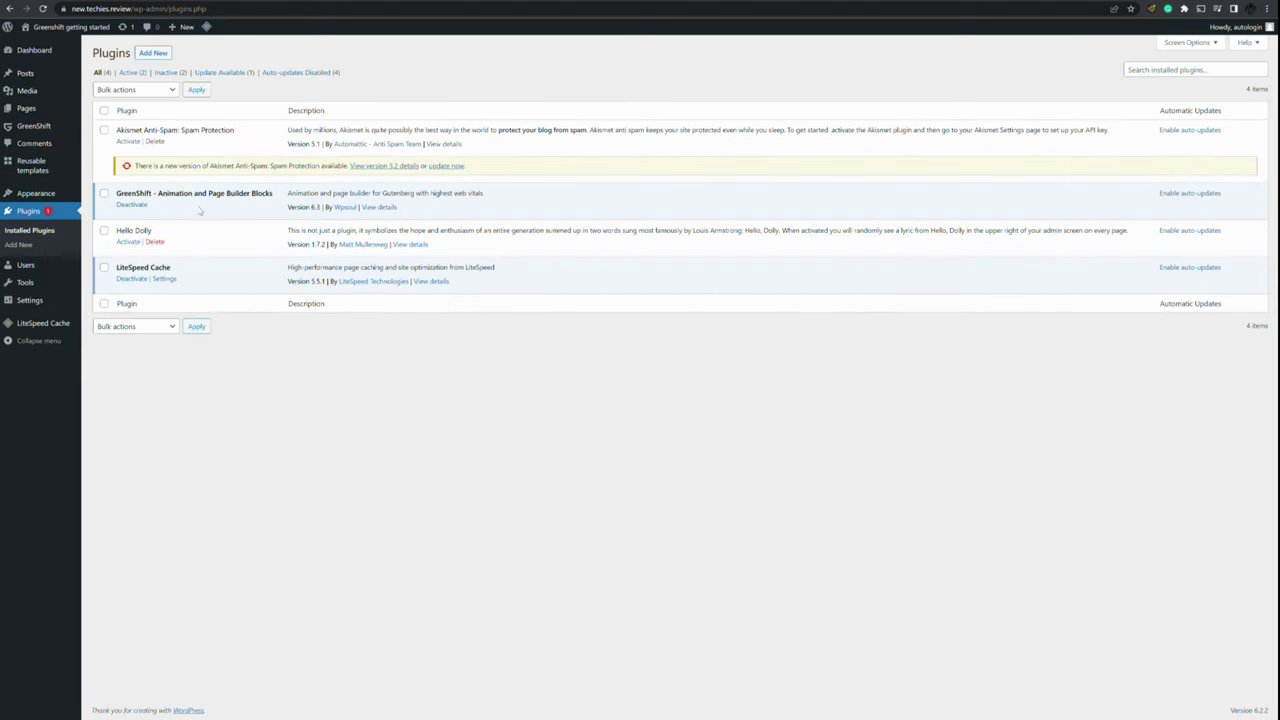
Show the Templates list (404, Archive, Front Page, Index, Page, Single…) in the Design sidebar.
drag(125, 195, 521, 204)
click(521, 204)
drag(139, 195, 435, 196)
click(503, 206)
mouse_move(52, 194)
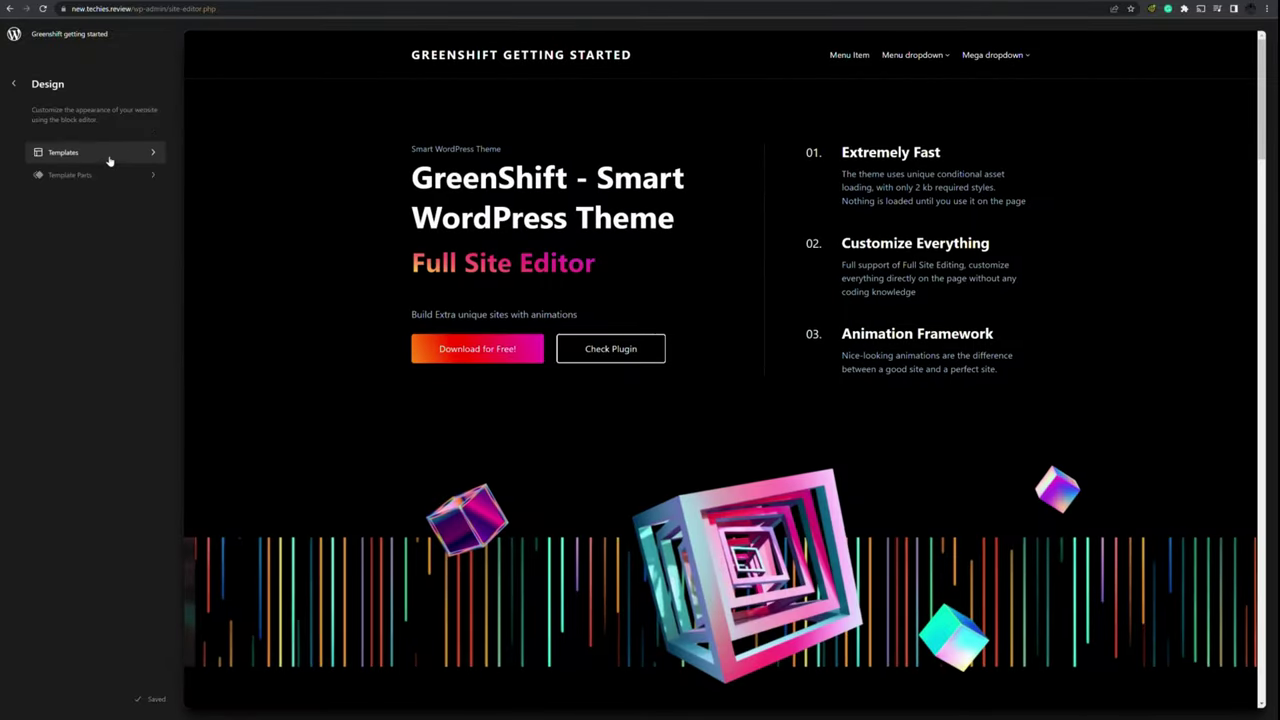
click(110, 160)
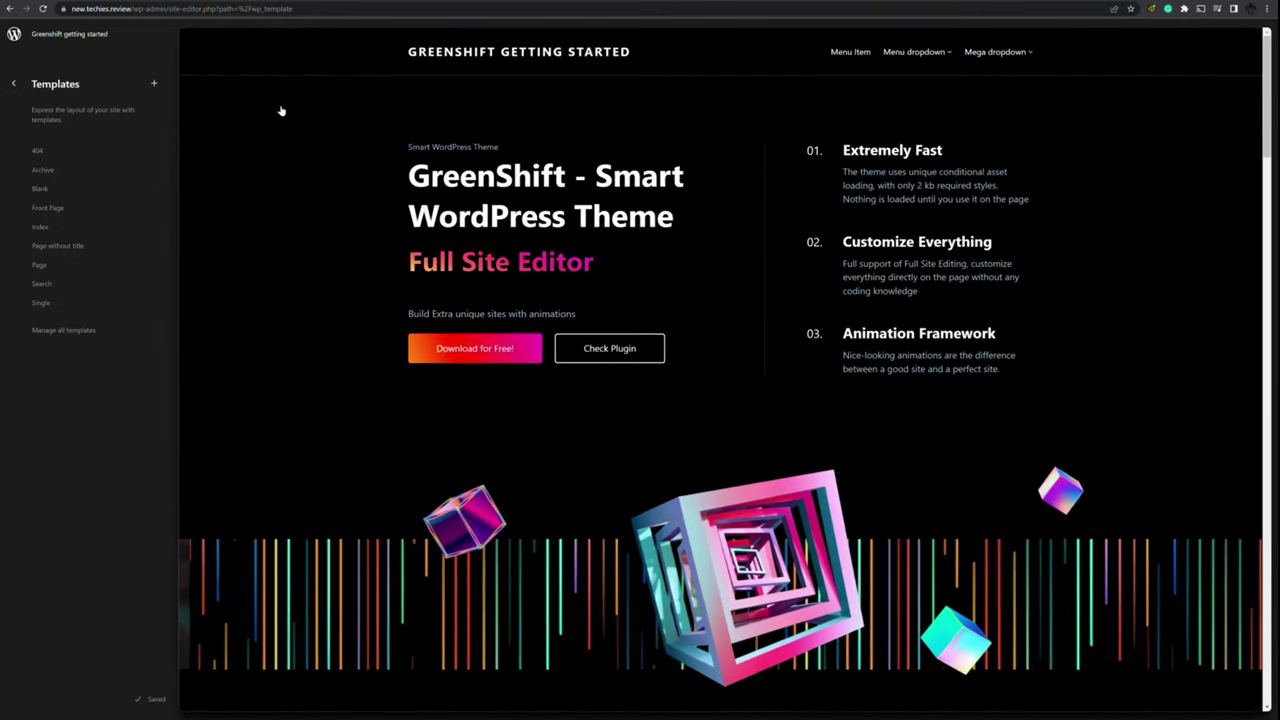
key(ctrl+t)
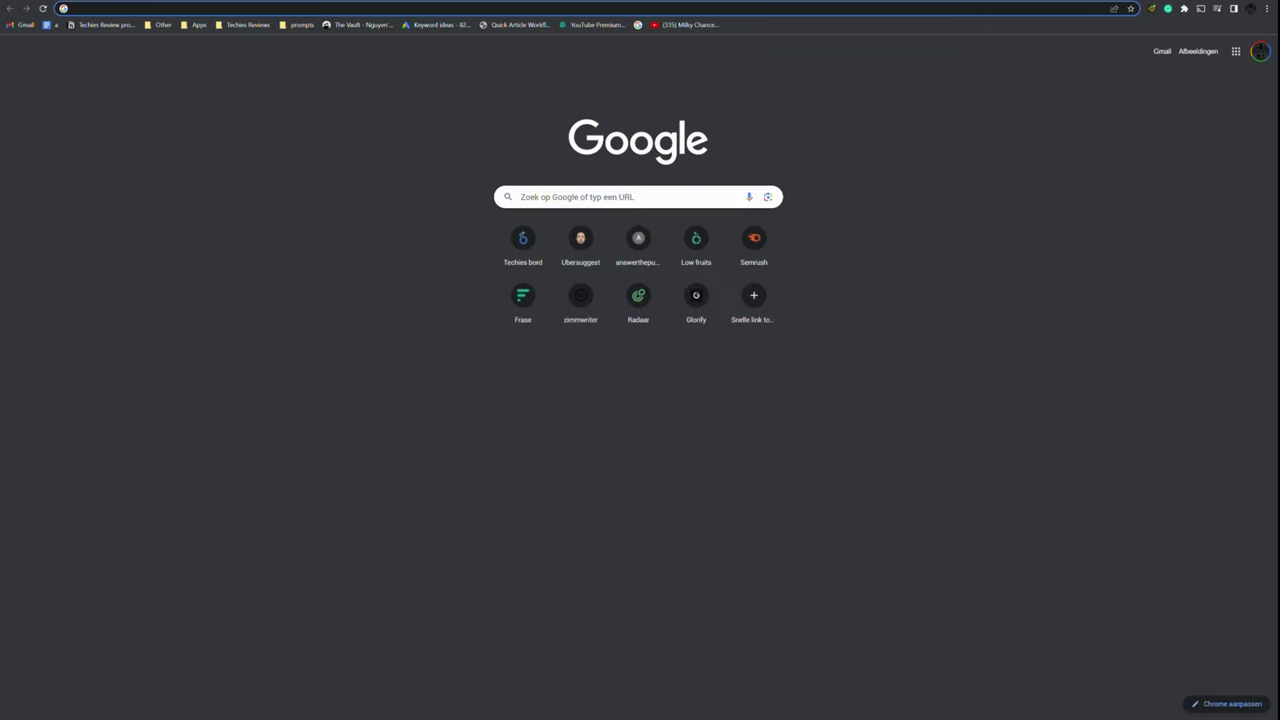
text(new)
key(Return)
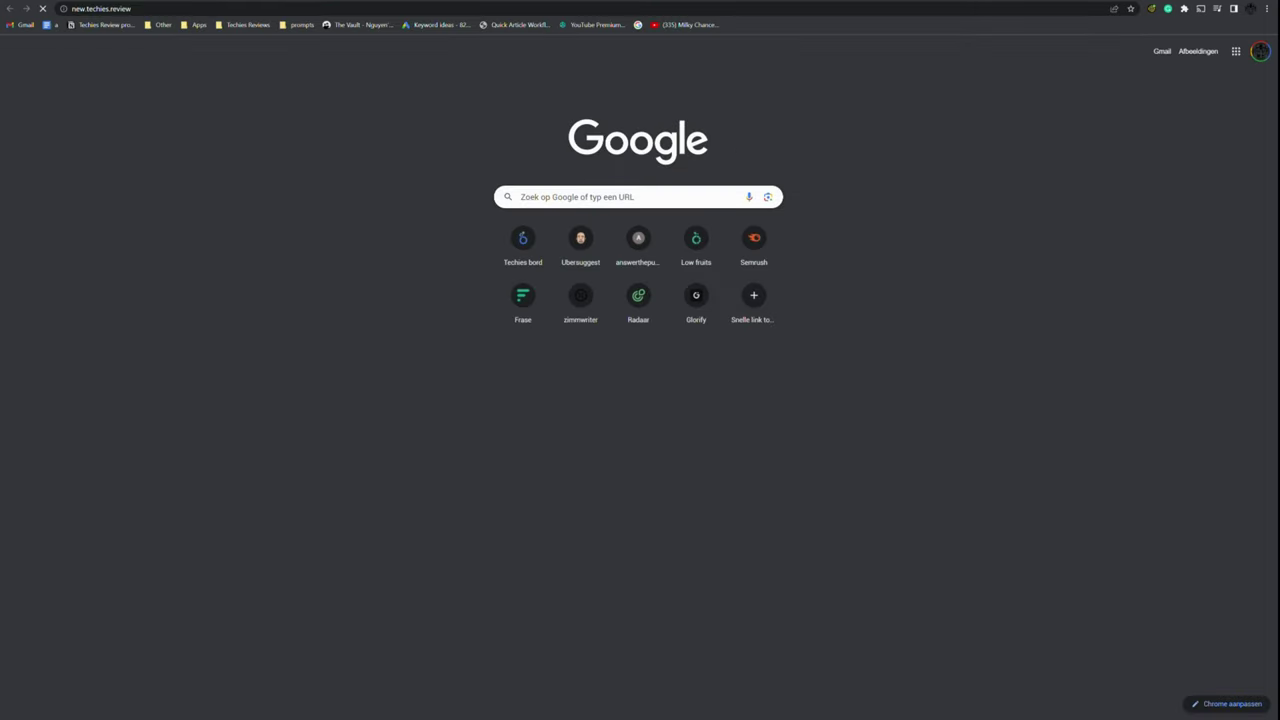
scroll(128, 228, down, 15)
scroll(128, 228, down, 1)
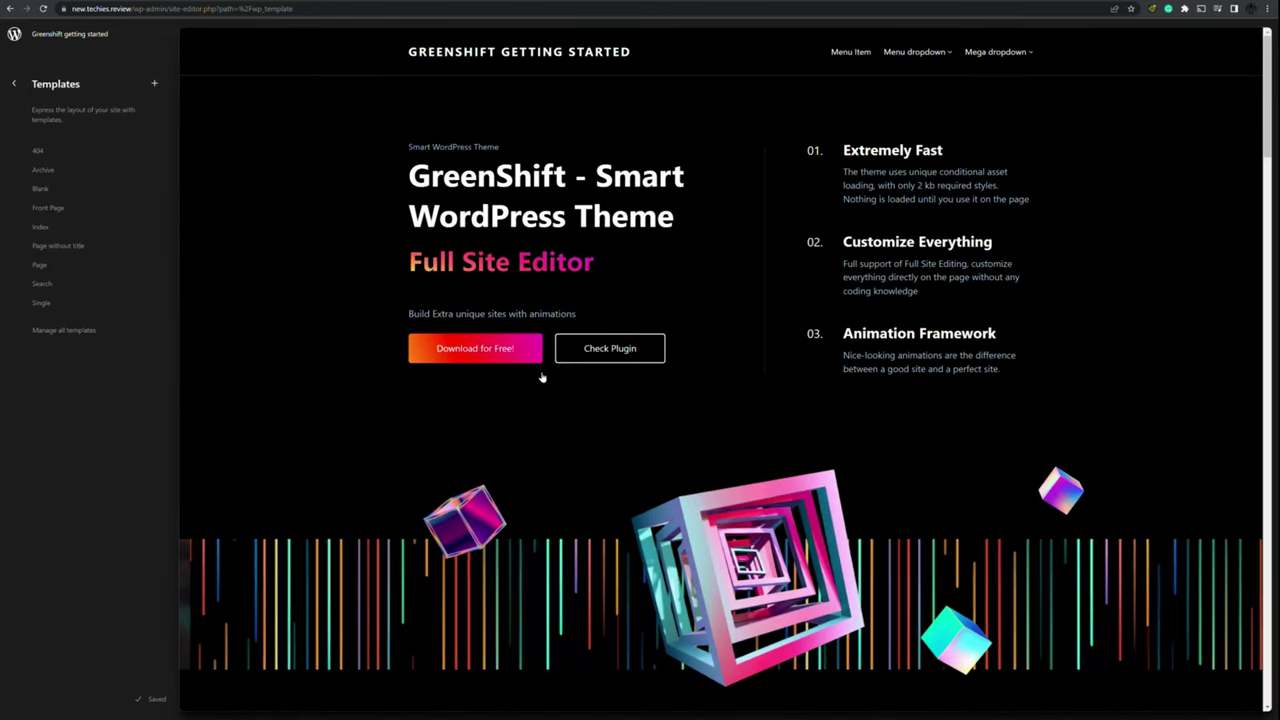
Open the Front Page template for editing and show its List View outline.
click(352, 175)
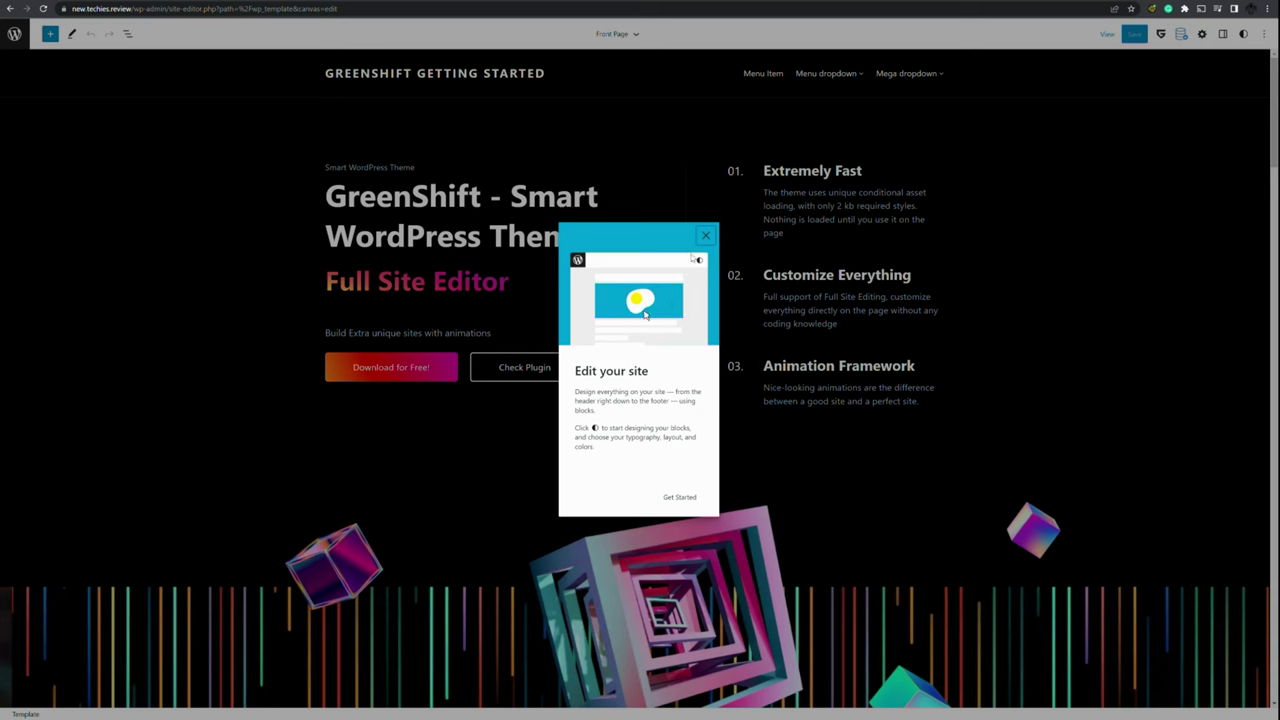
click(705, 235)
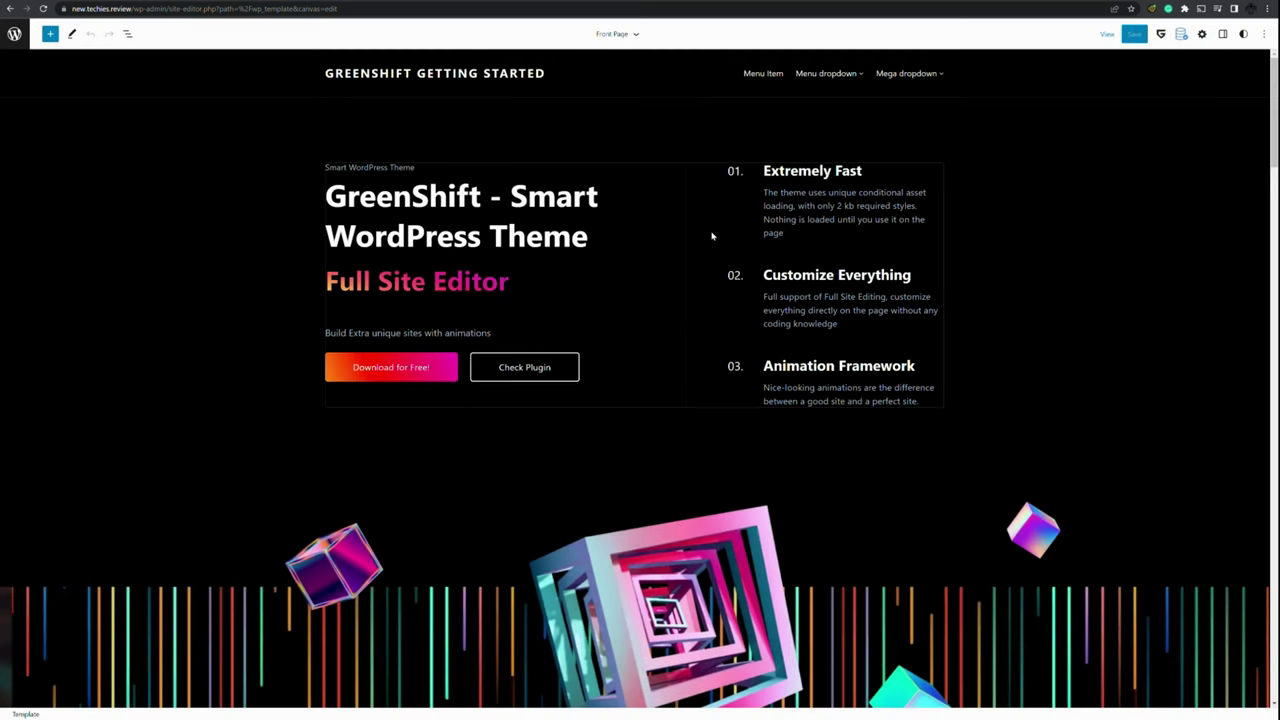
click(127, 33)
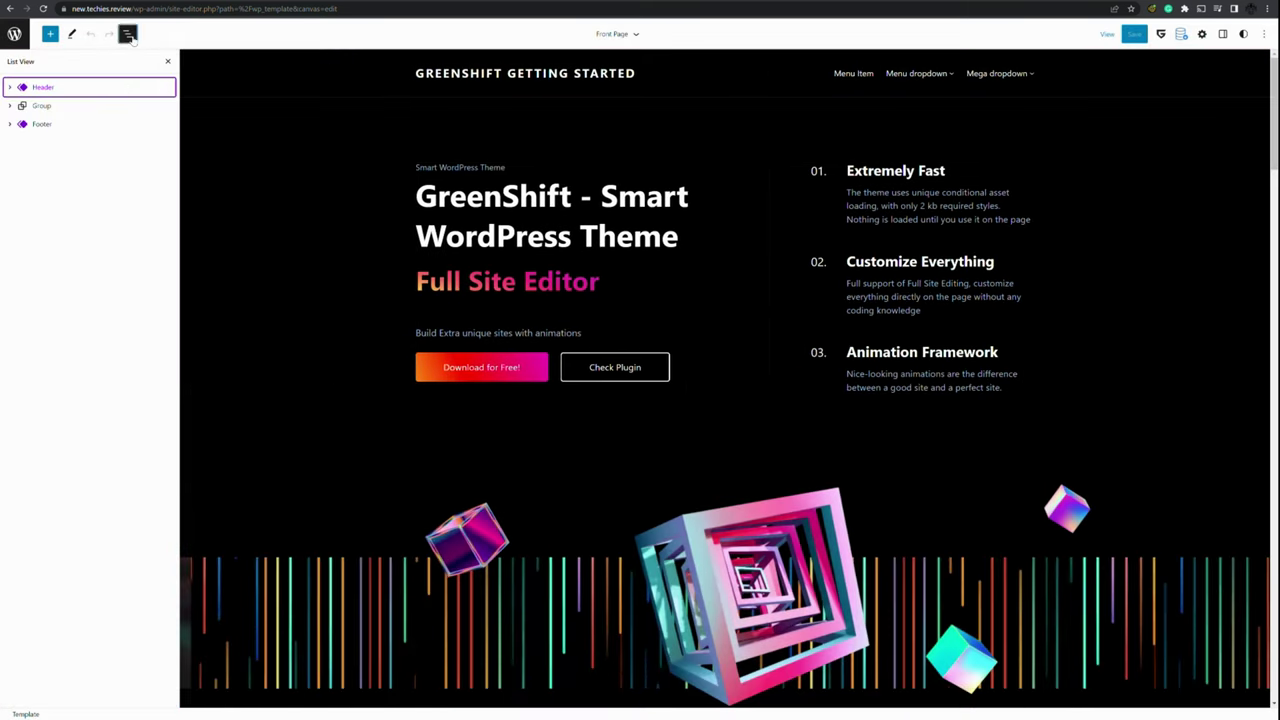
Select the five child Group sections inside the main Group and remove them.
click(90, 88)
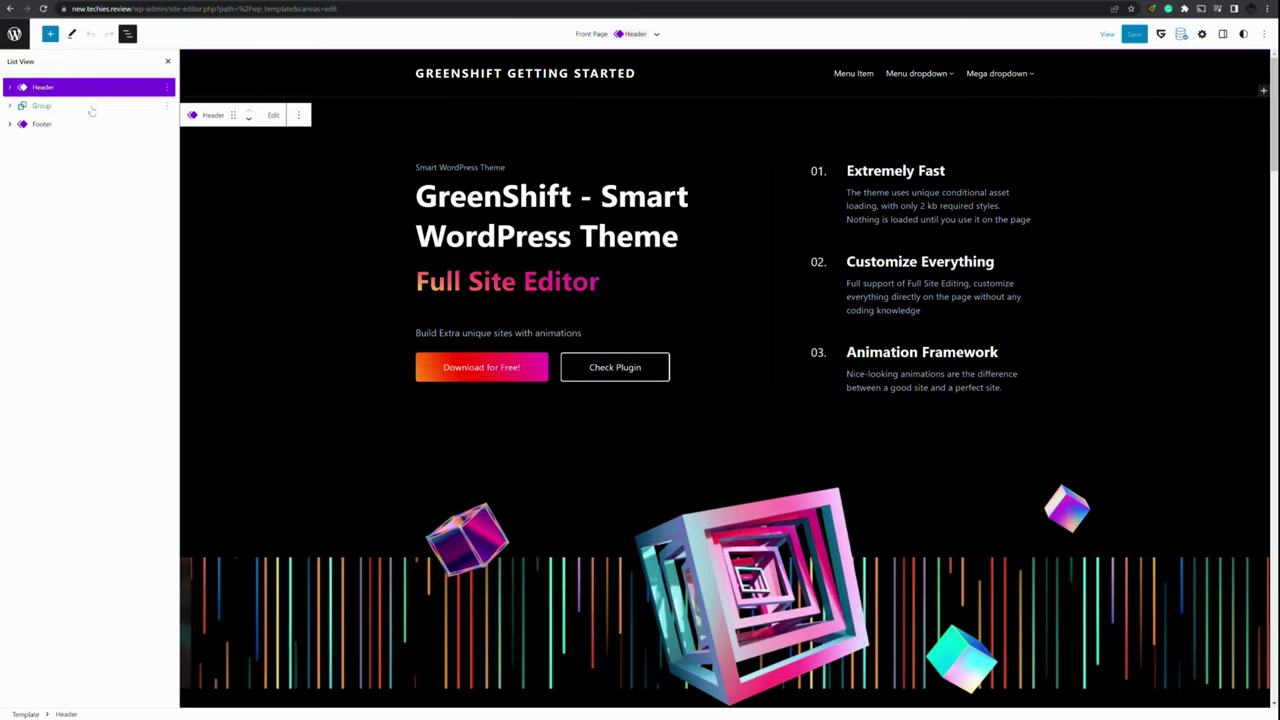
click(91, 106)
click(10, 105)
click(80, 124)
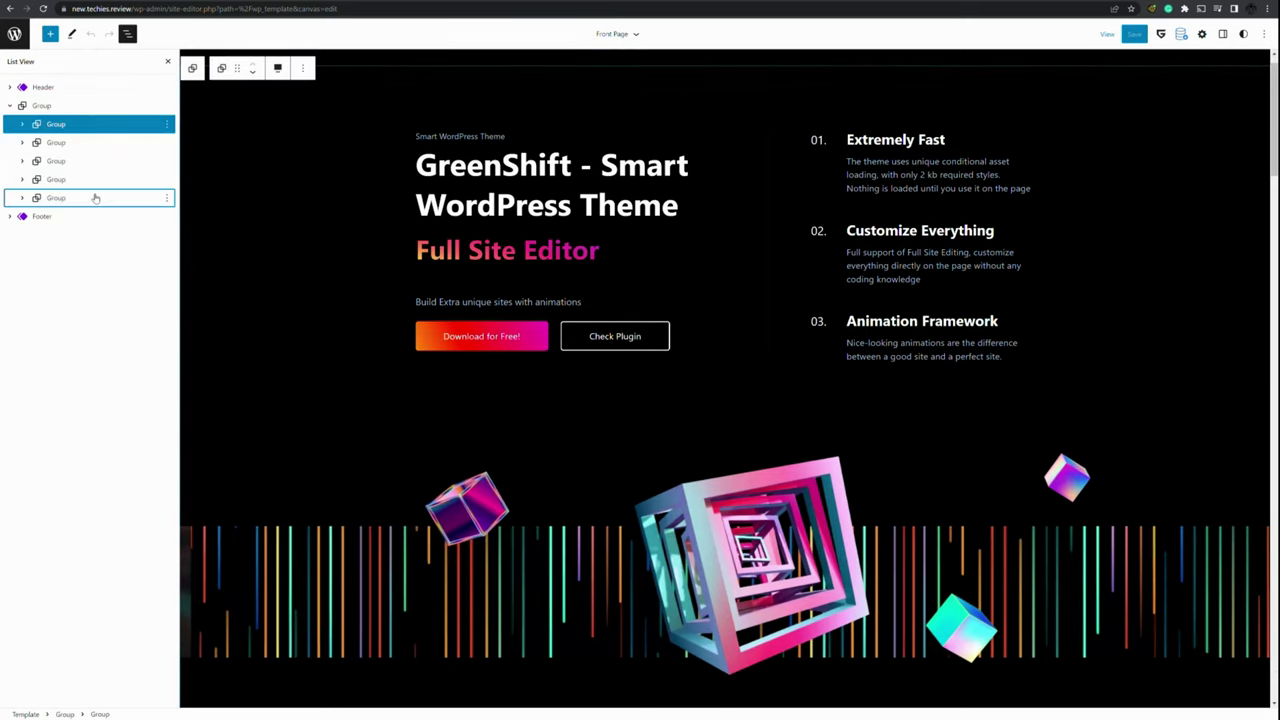
shift+click(95, 198)
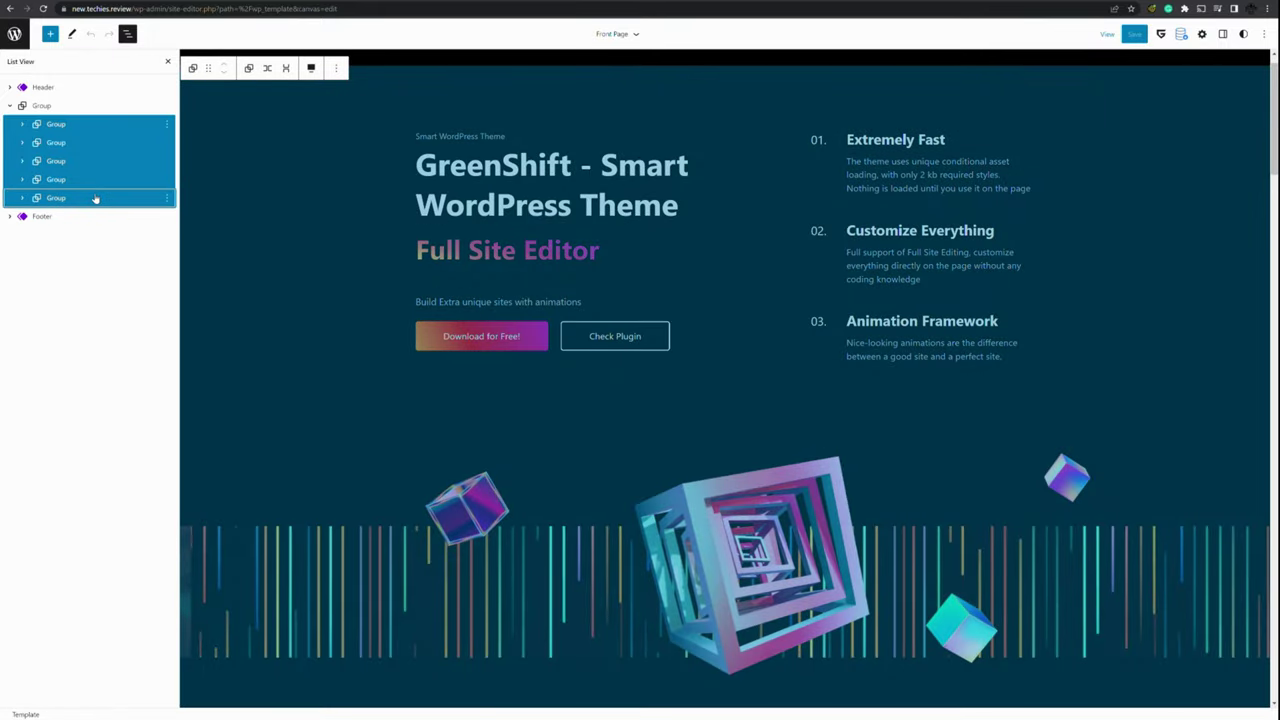
click(336, 68)
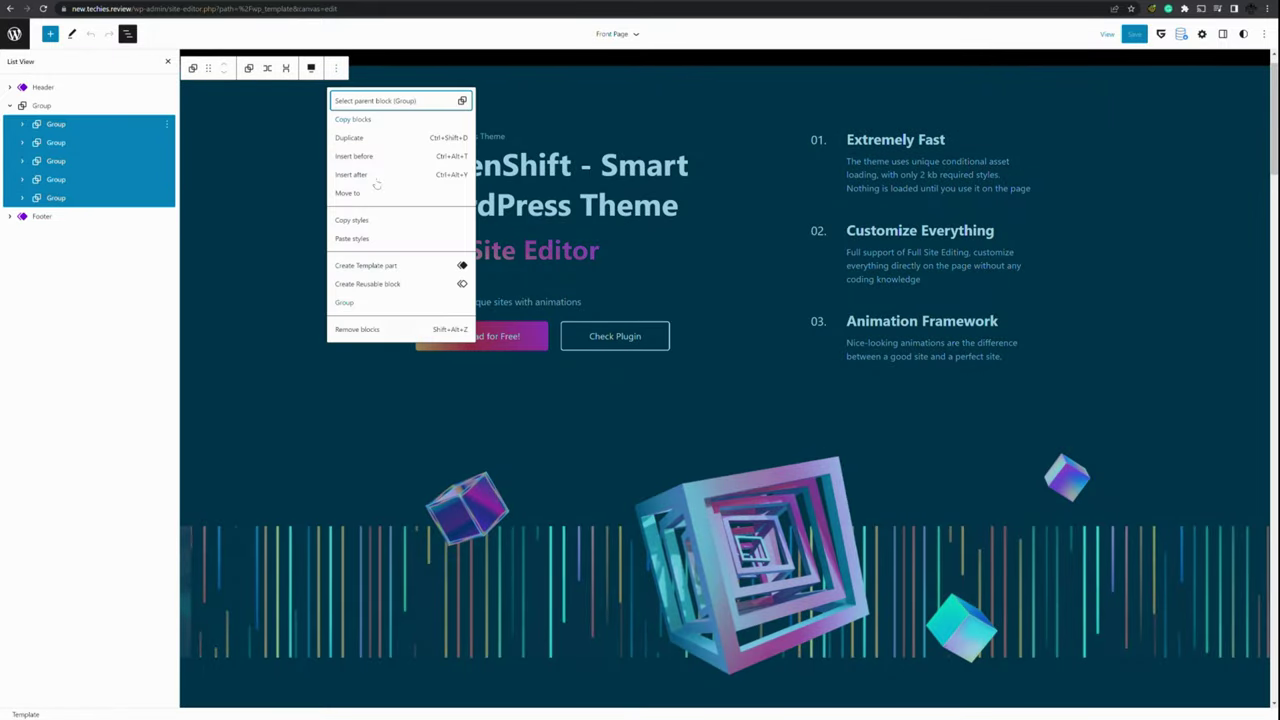
click(399, 332)
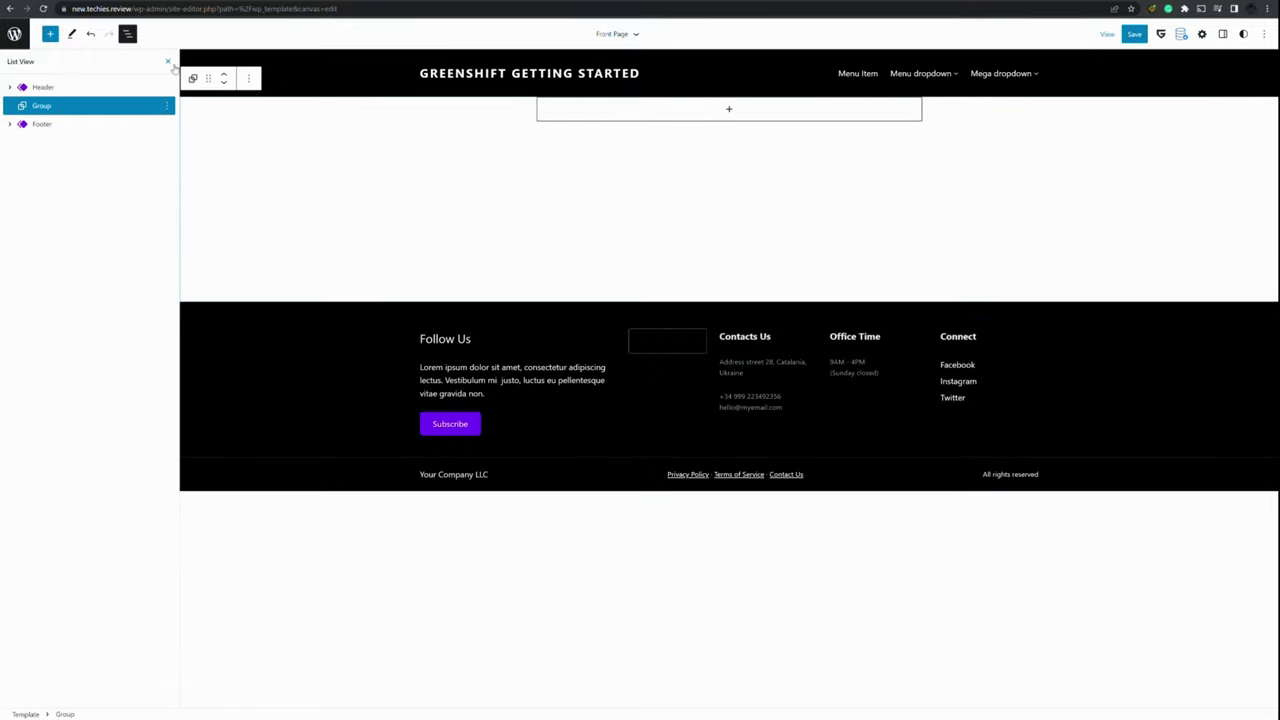
click(168, 62)
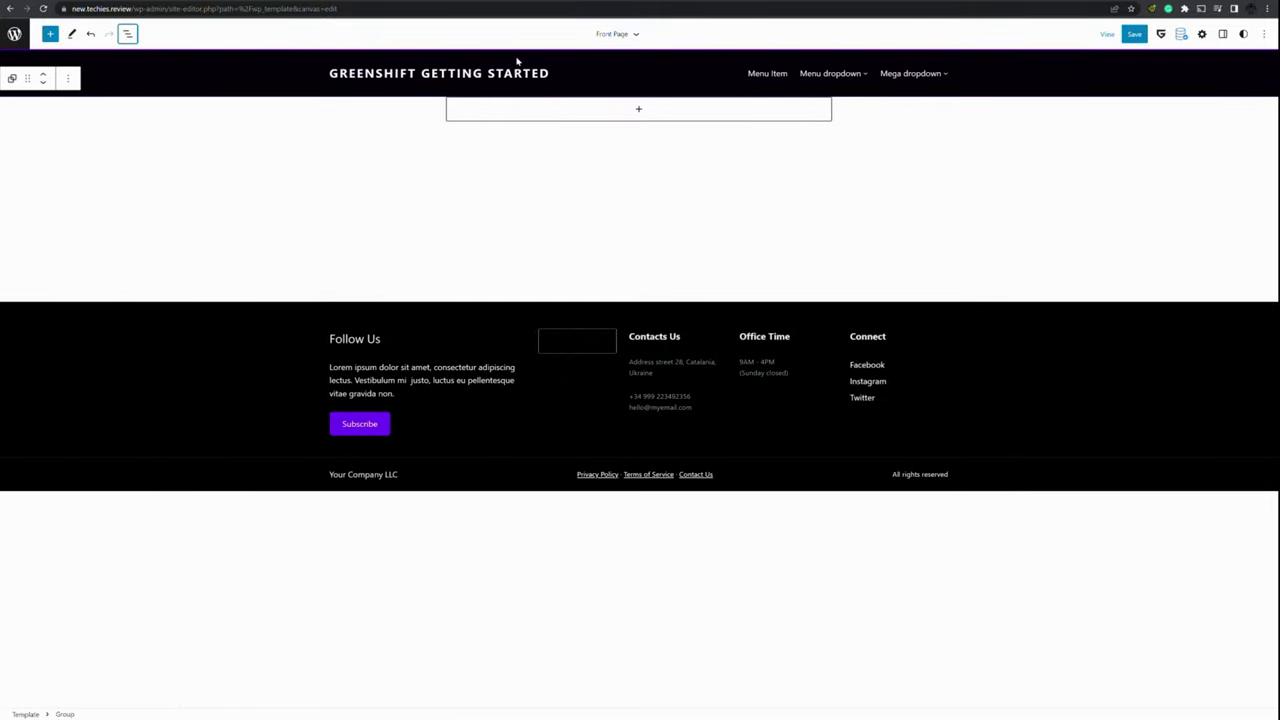
click(132, 35)
click(59, 89)
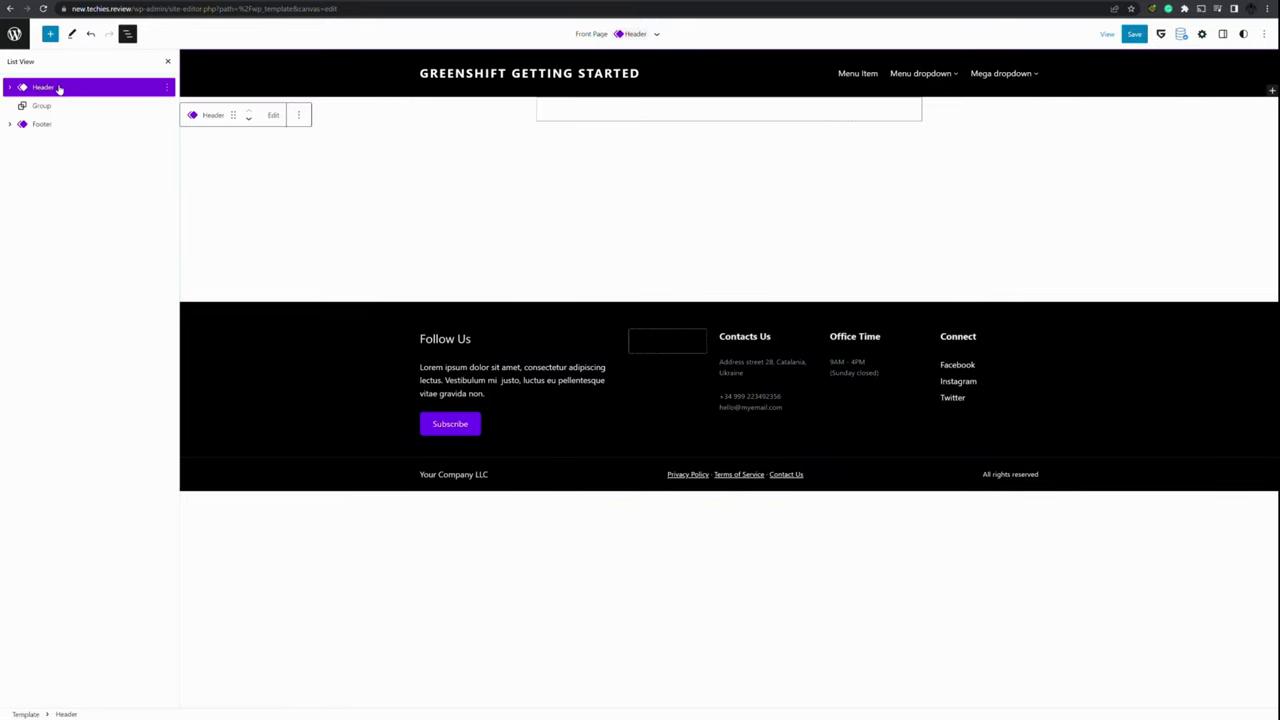
click(86, 125)
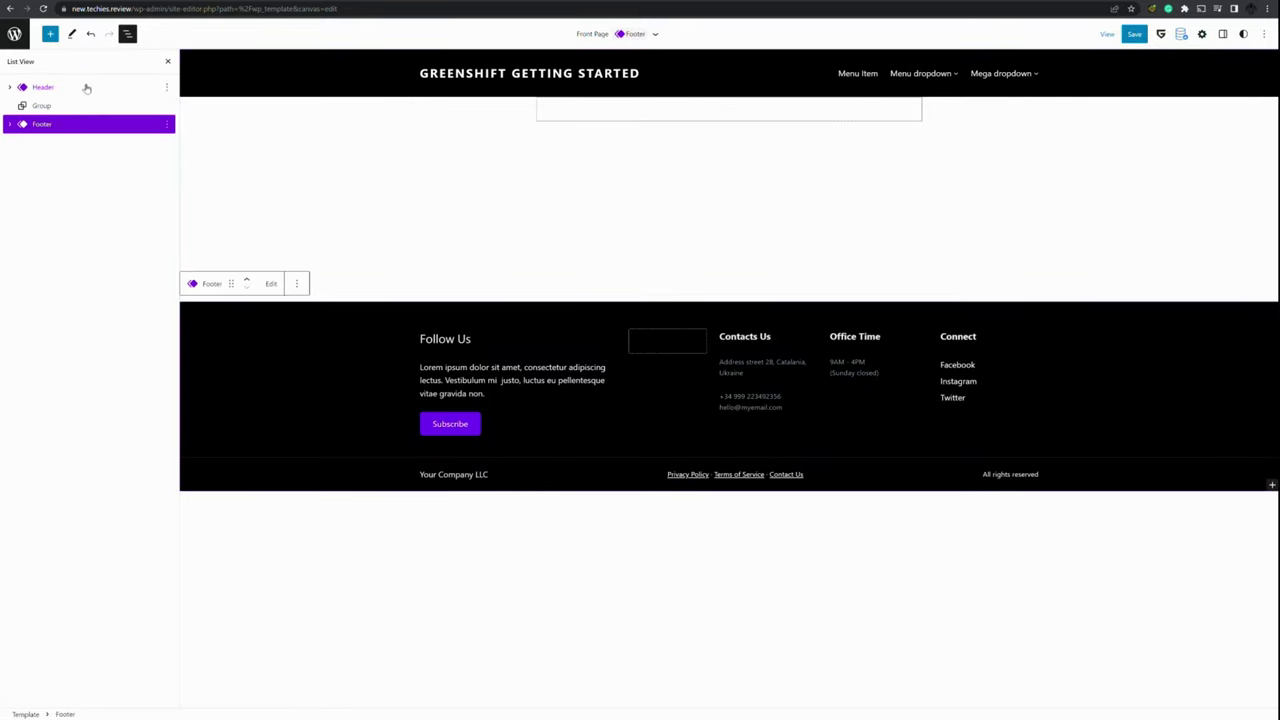
click(27, 90)
click(9, 88)
click(9, 88)
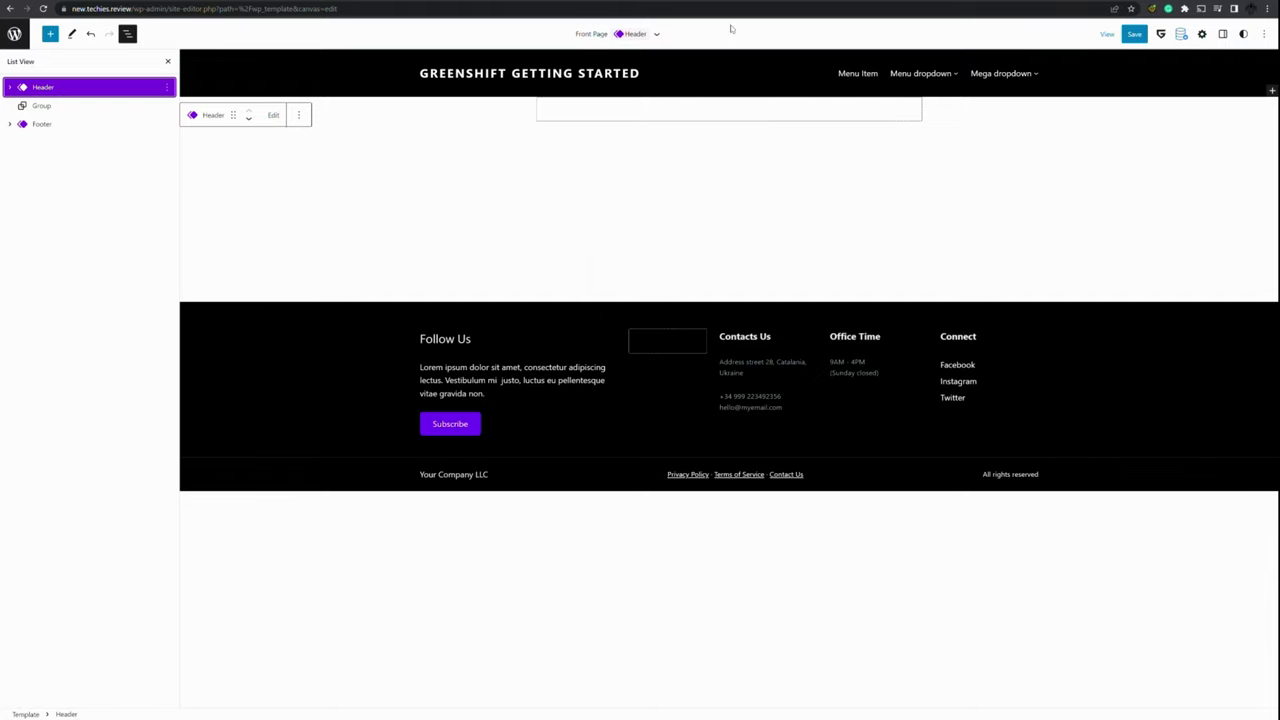
click(614, 117)
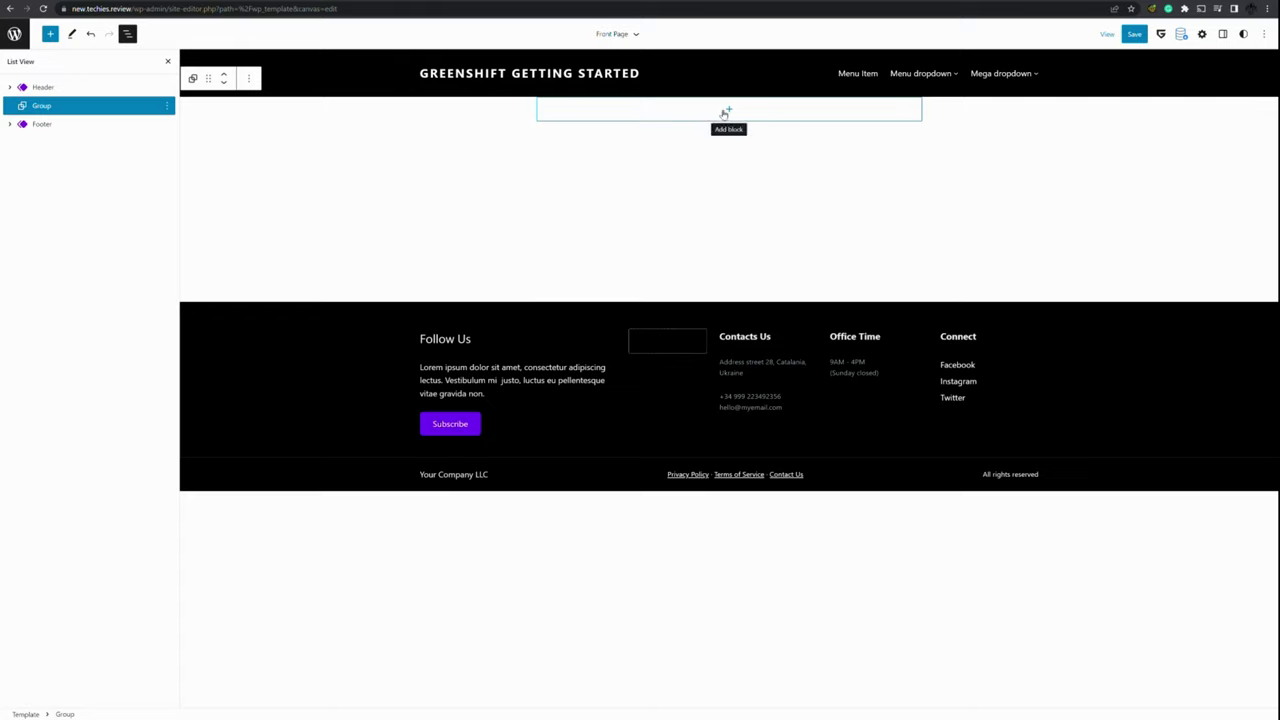
Insert an H2 Heading reading 'Hello this is a heading' into the empty Group.
click(725, 113)
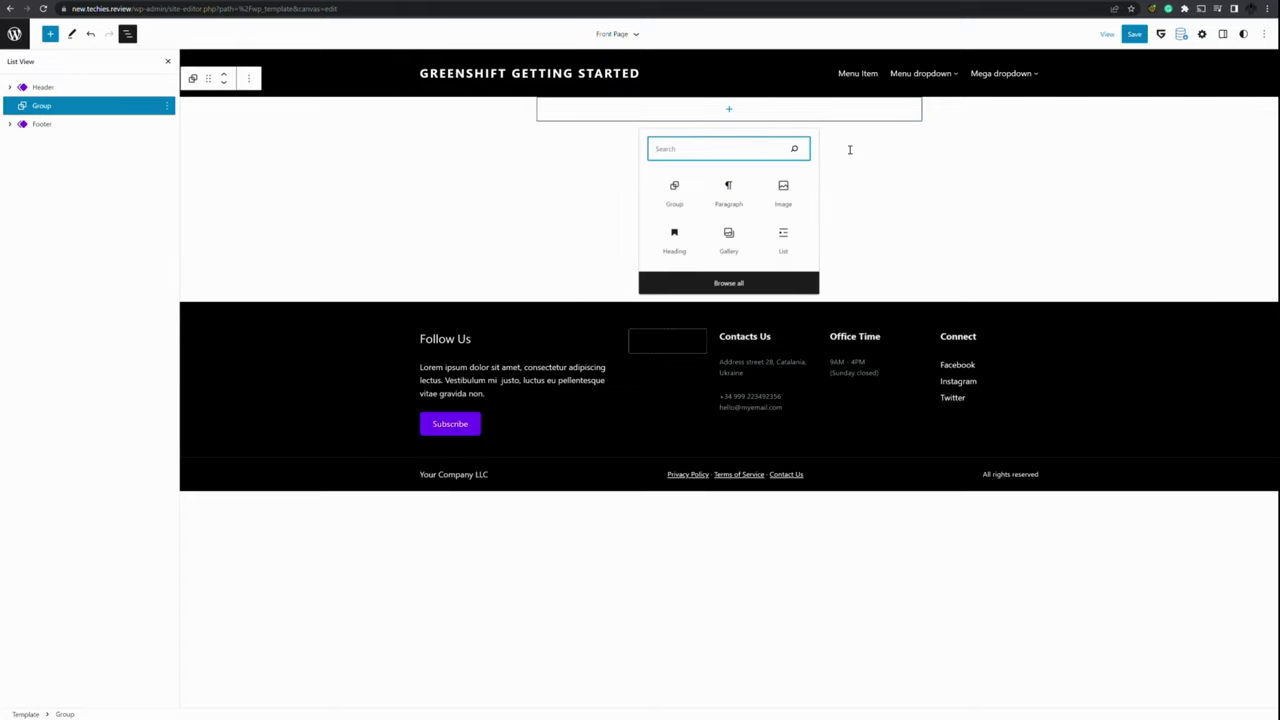
click(676, 244)
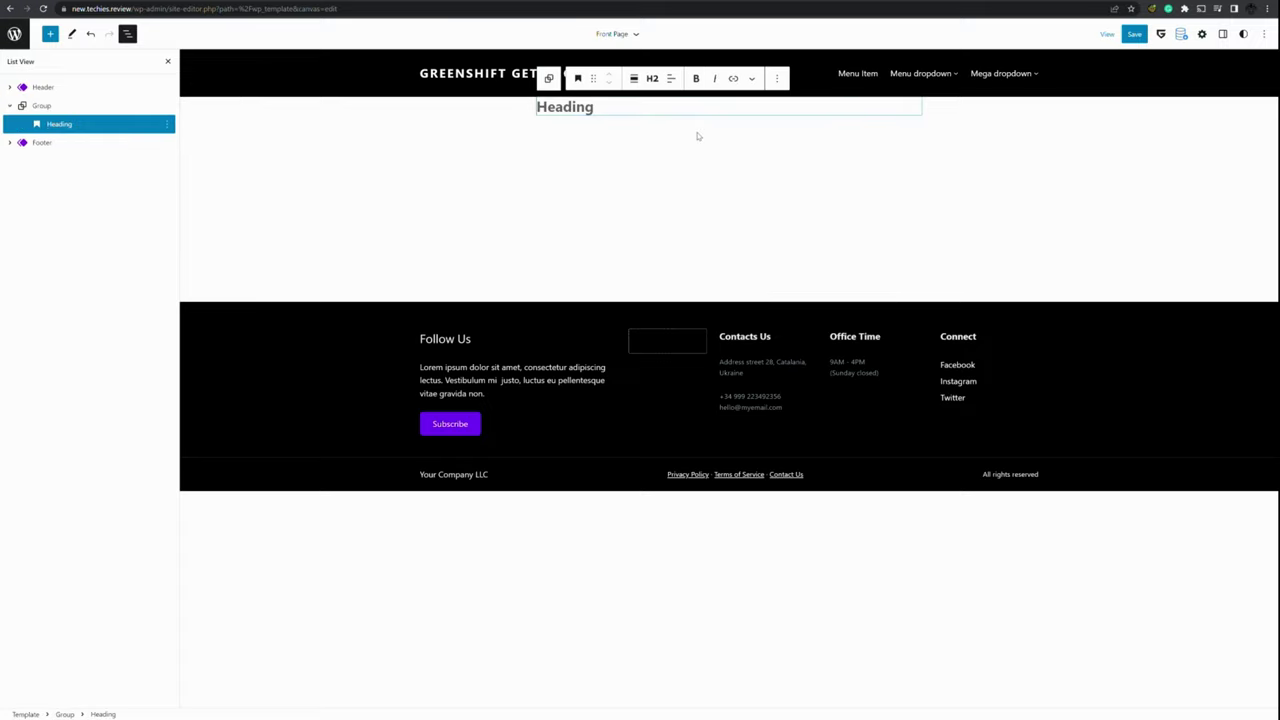
text(Hell)
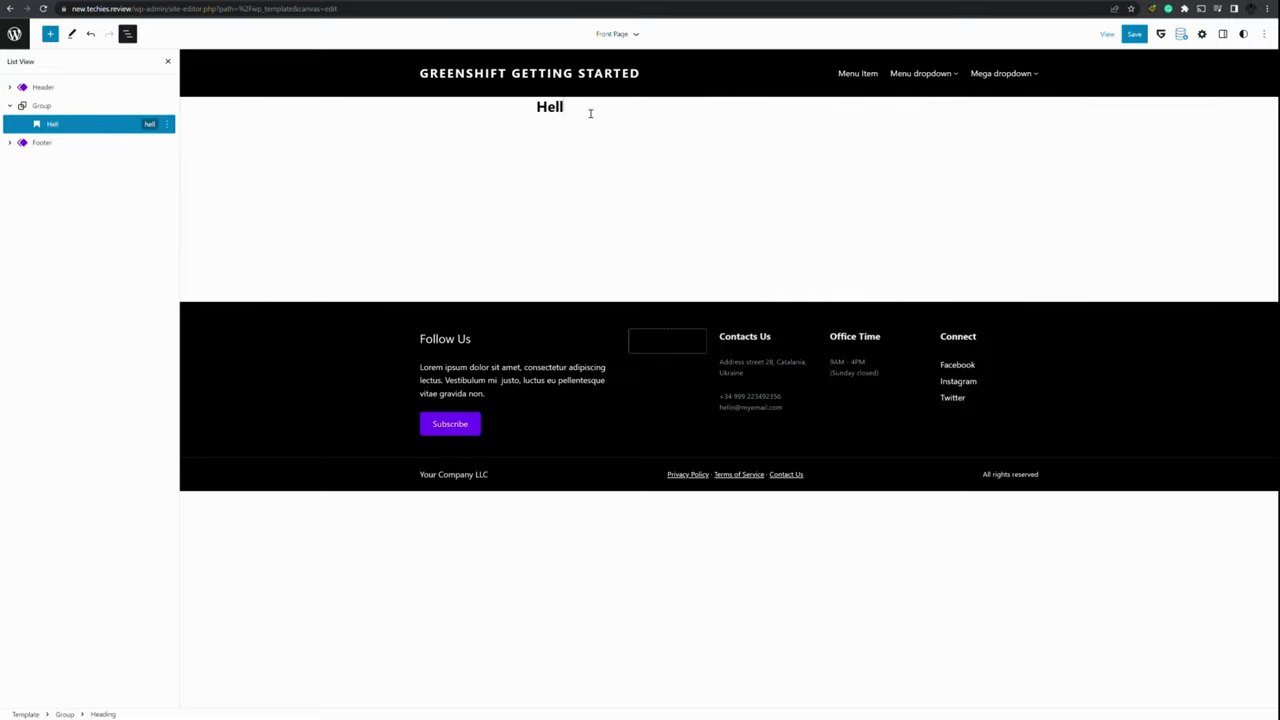
text(o this is a heading)
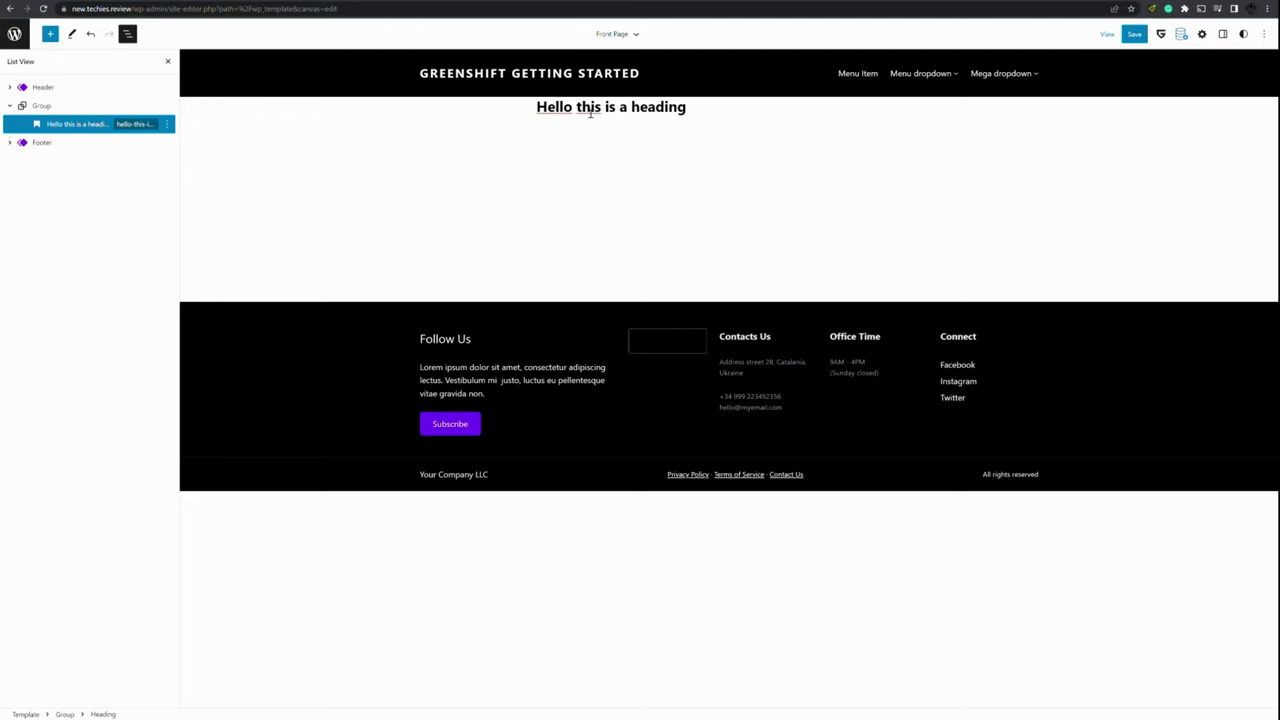
click(50, 33)
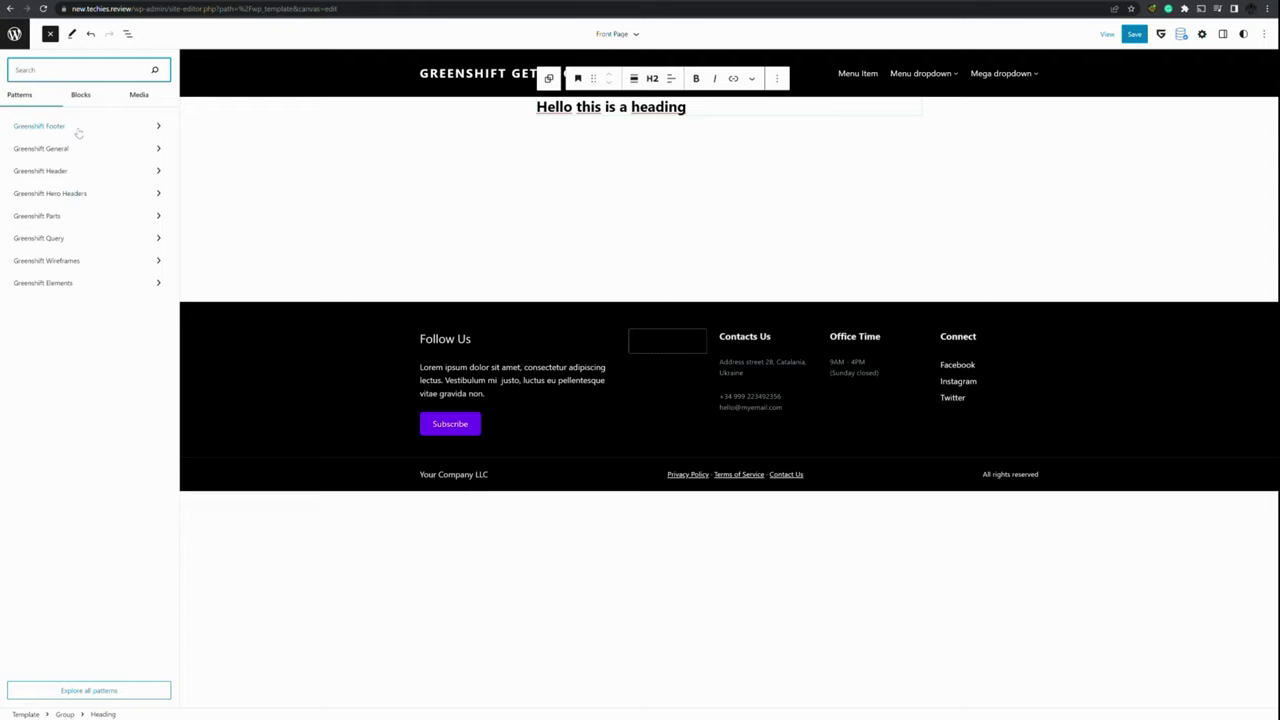
click(779, 105)
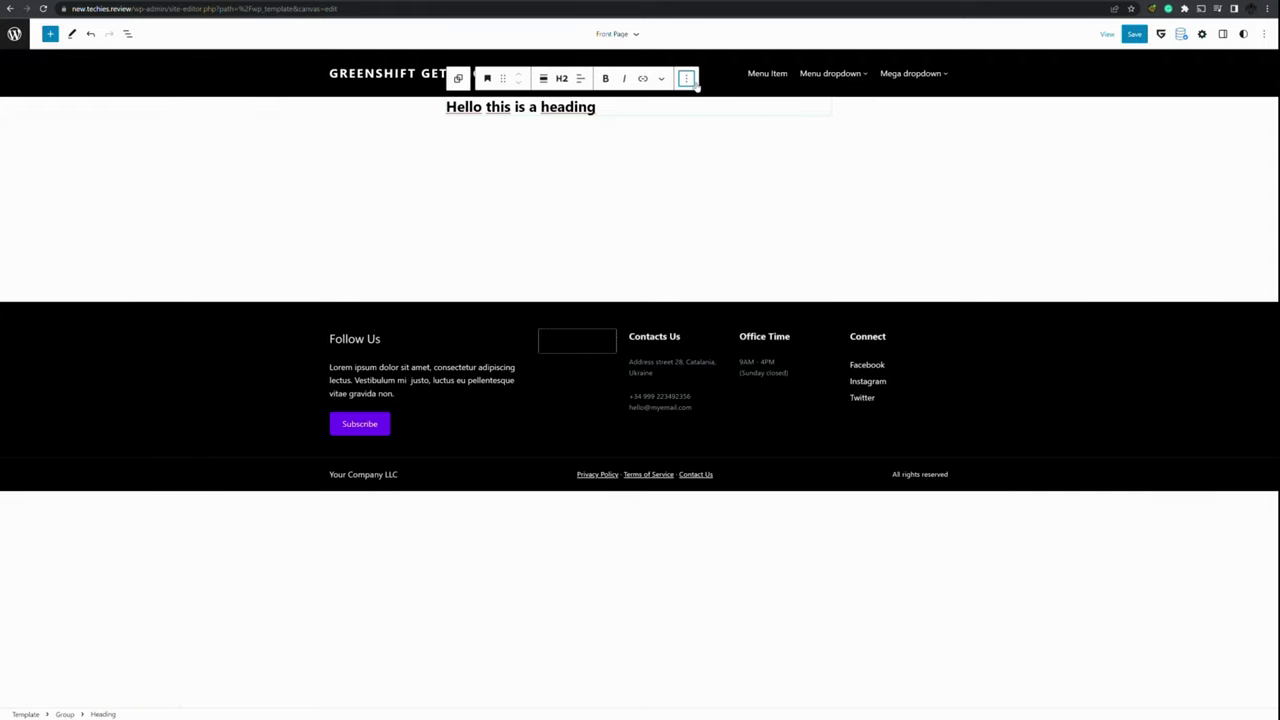
Delete the test heading and insert the Greenshift Hero Headers 'Hero block with two columns' pattern.
click(687, 78)
click(720, 358)
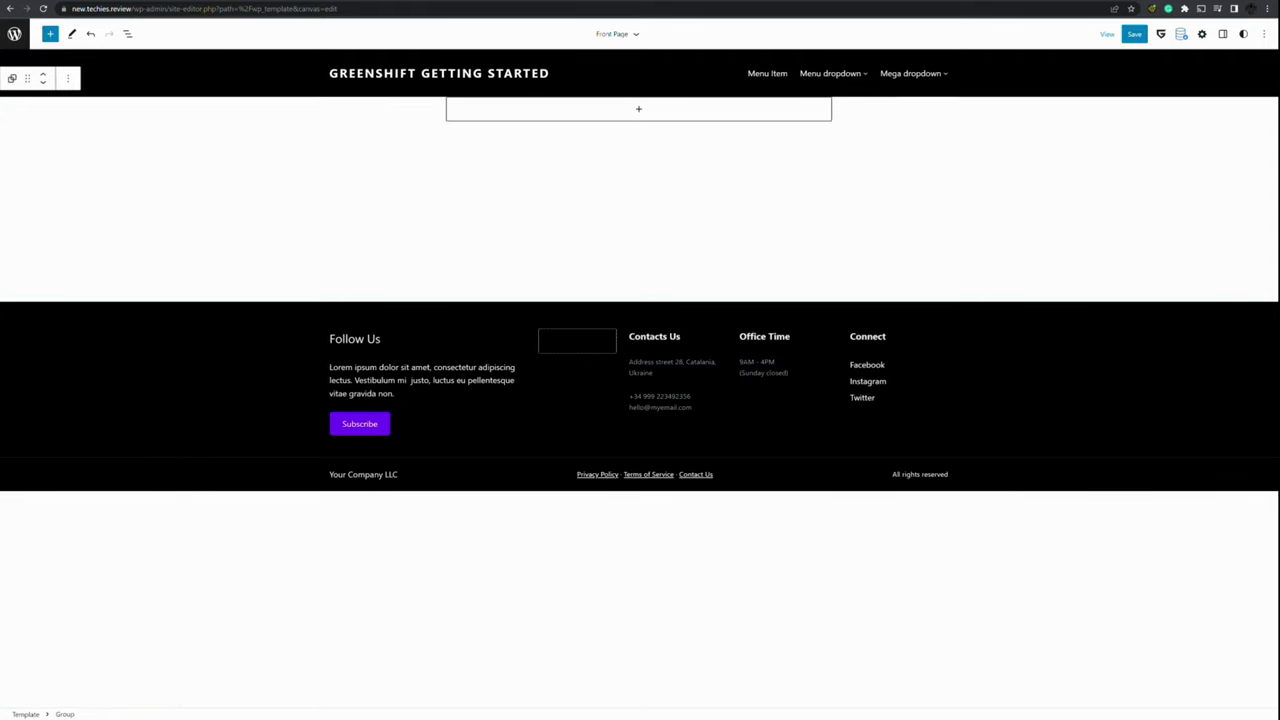
click(50, 35)
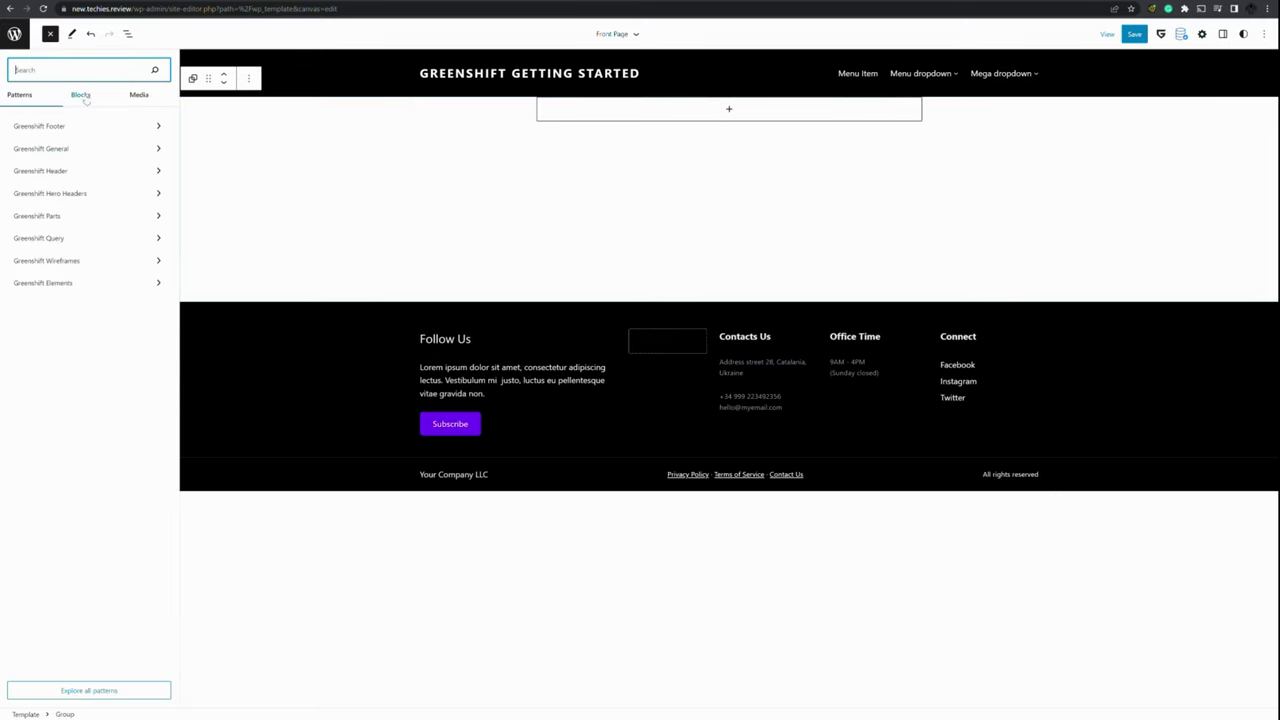
click(86, 194)
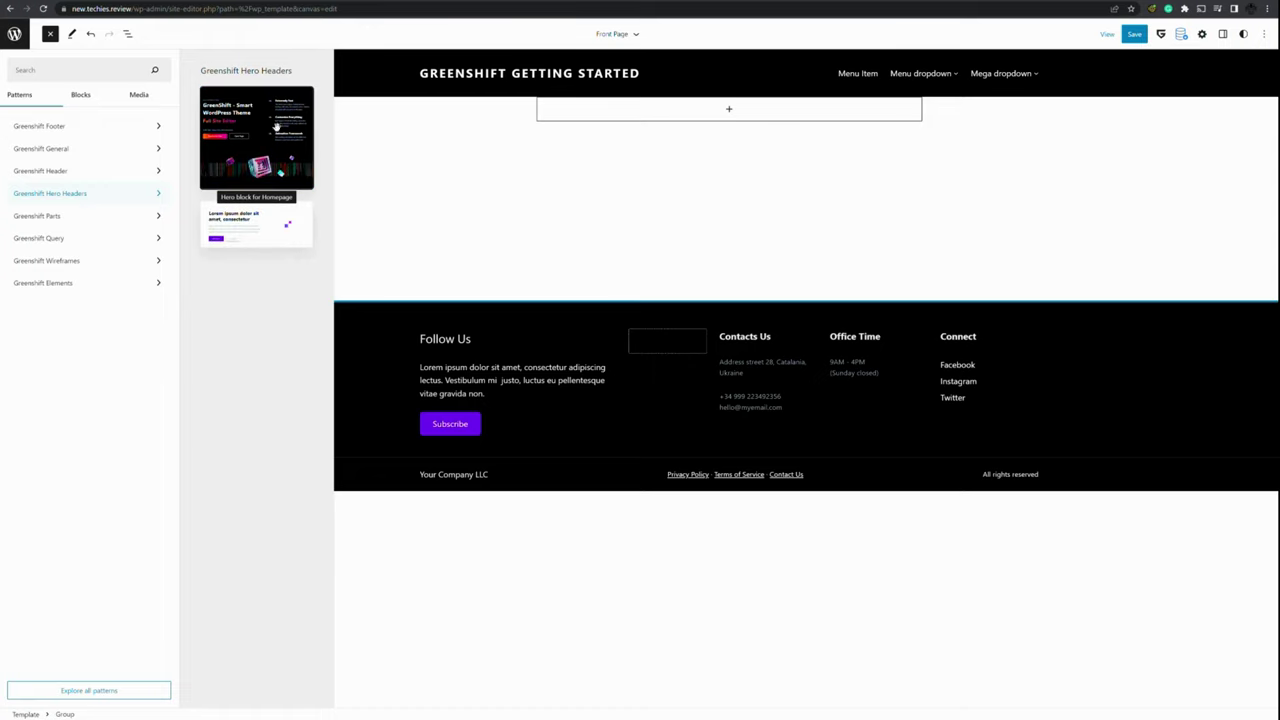
click(279, 241)
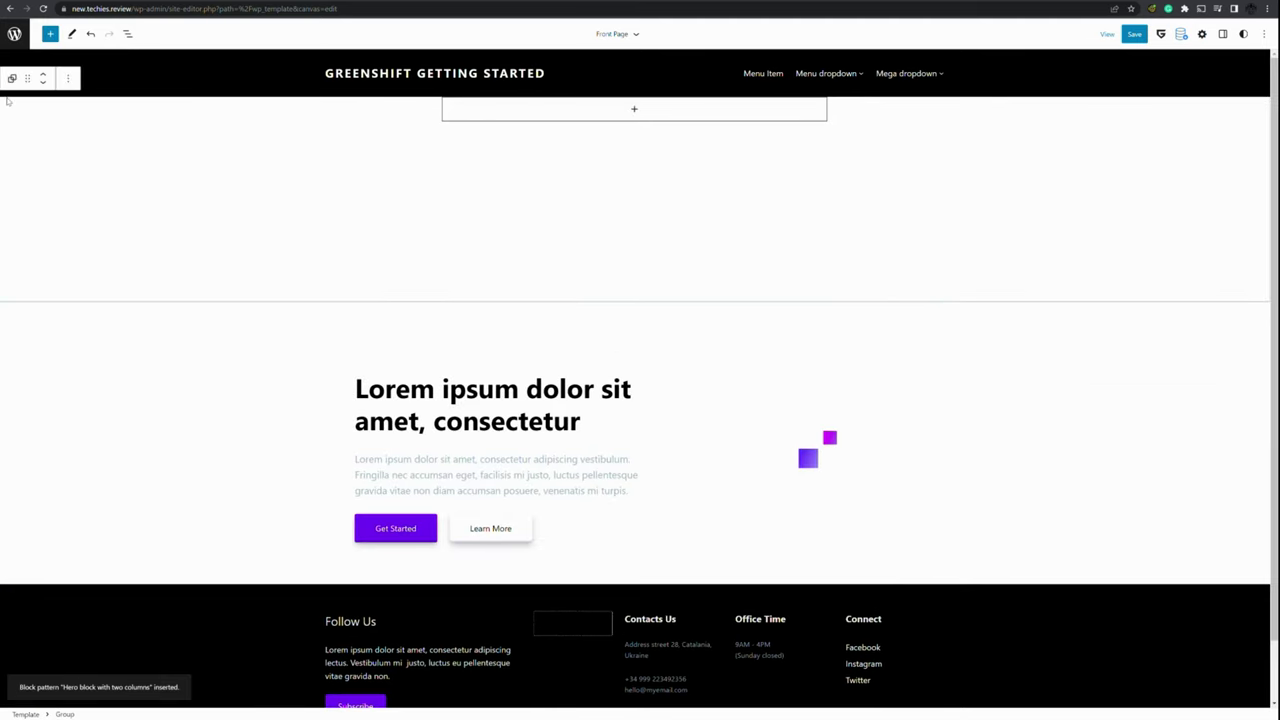
click(68, 78)
Delete the empty Group and change the hero heading to 'Hallo this is an header'.
click(100, 340)
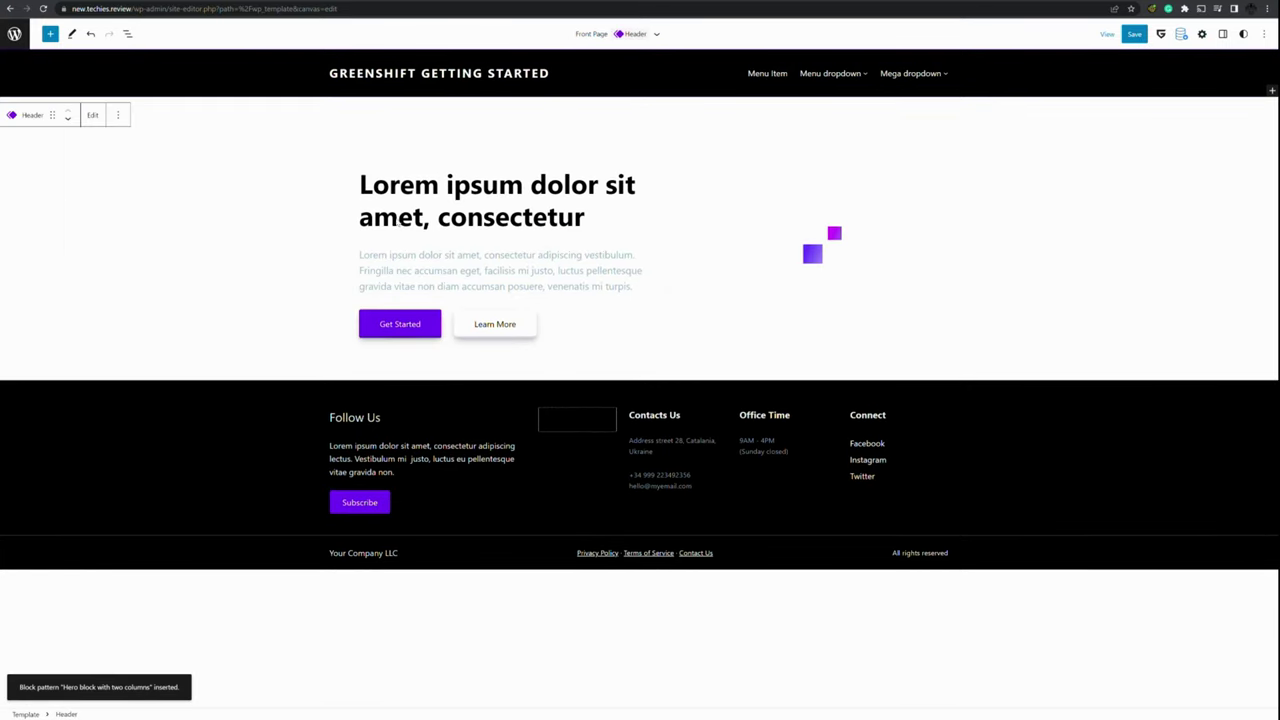
click(455, 190)
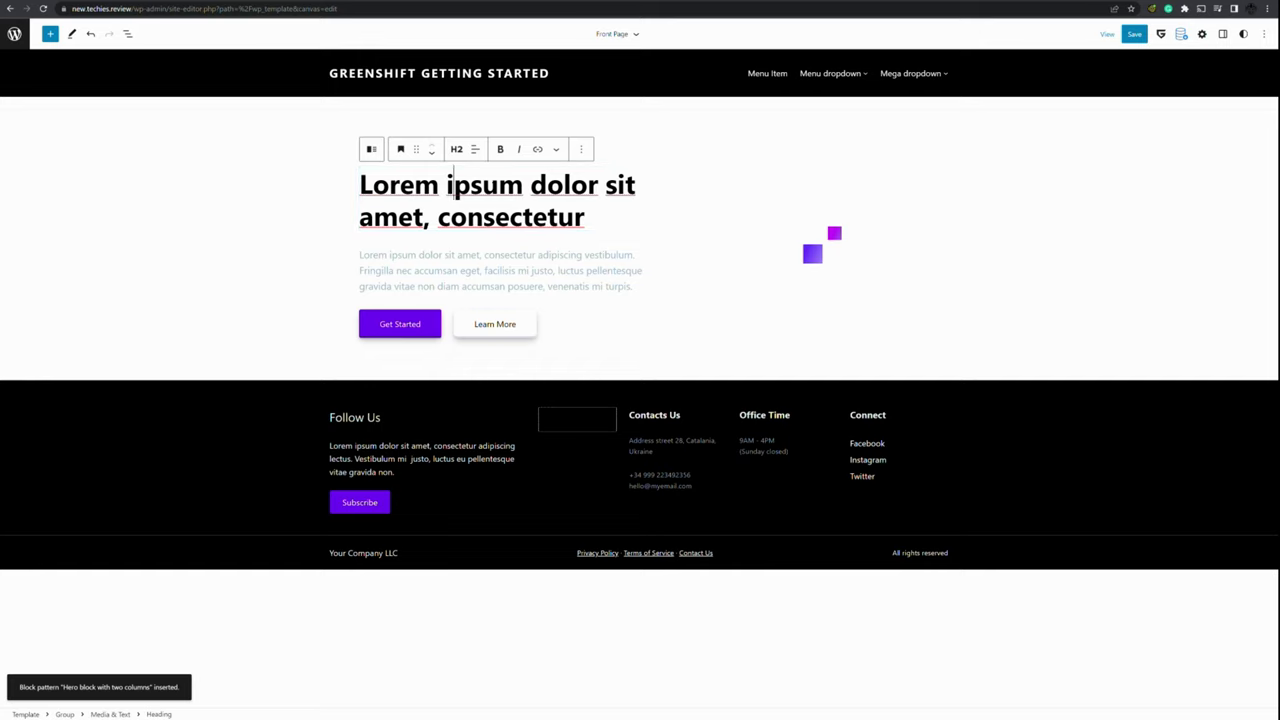
triple_click(469, 229)
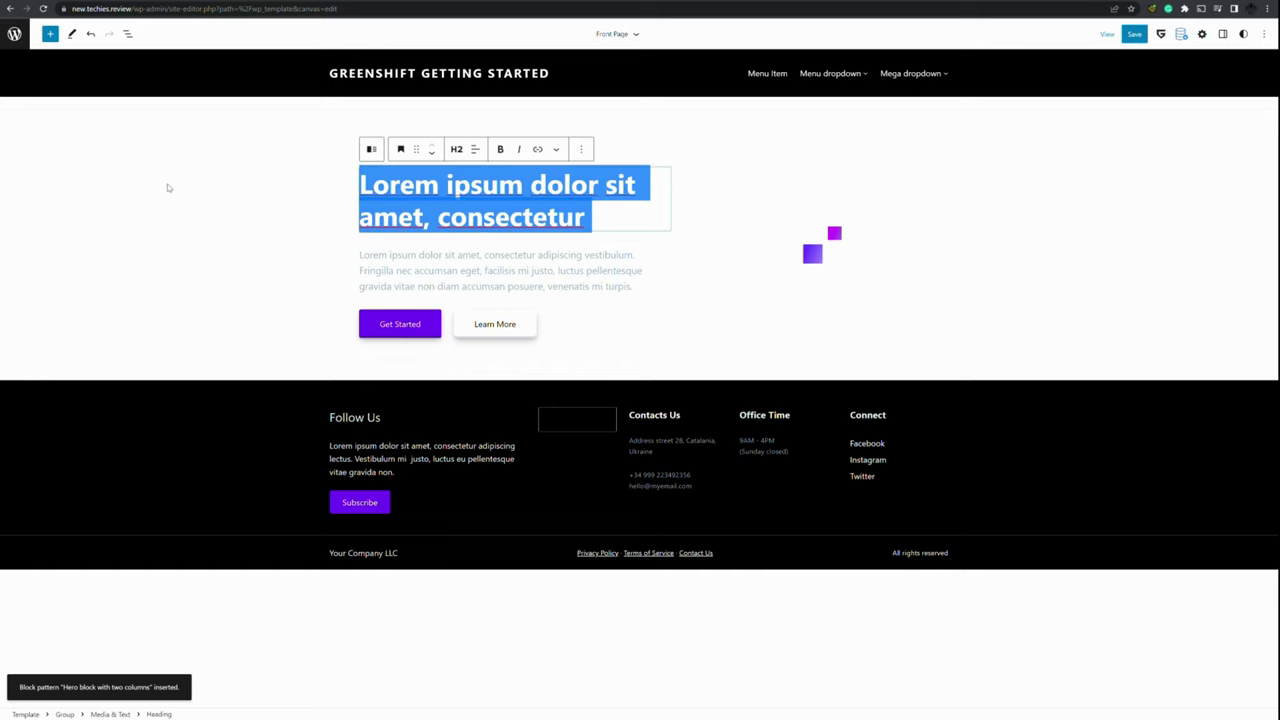
text(Hallo)
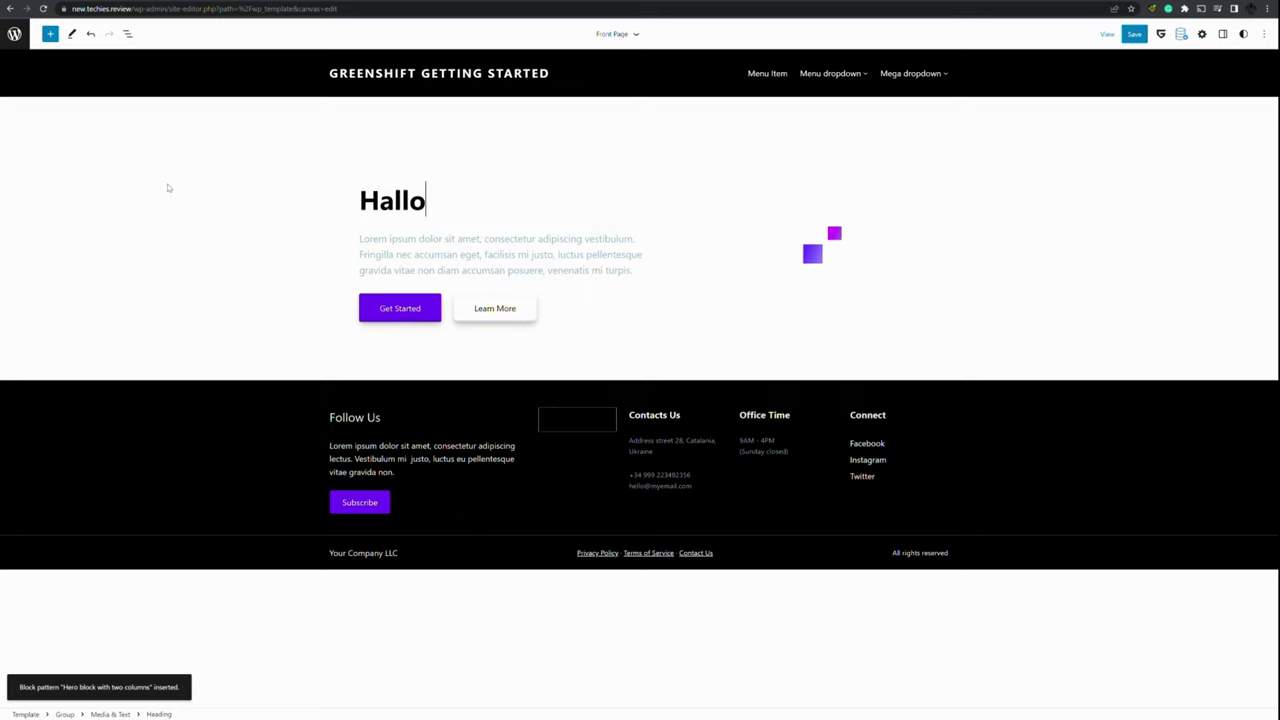
text( this is an header)
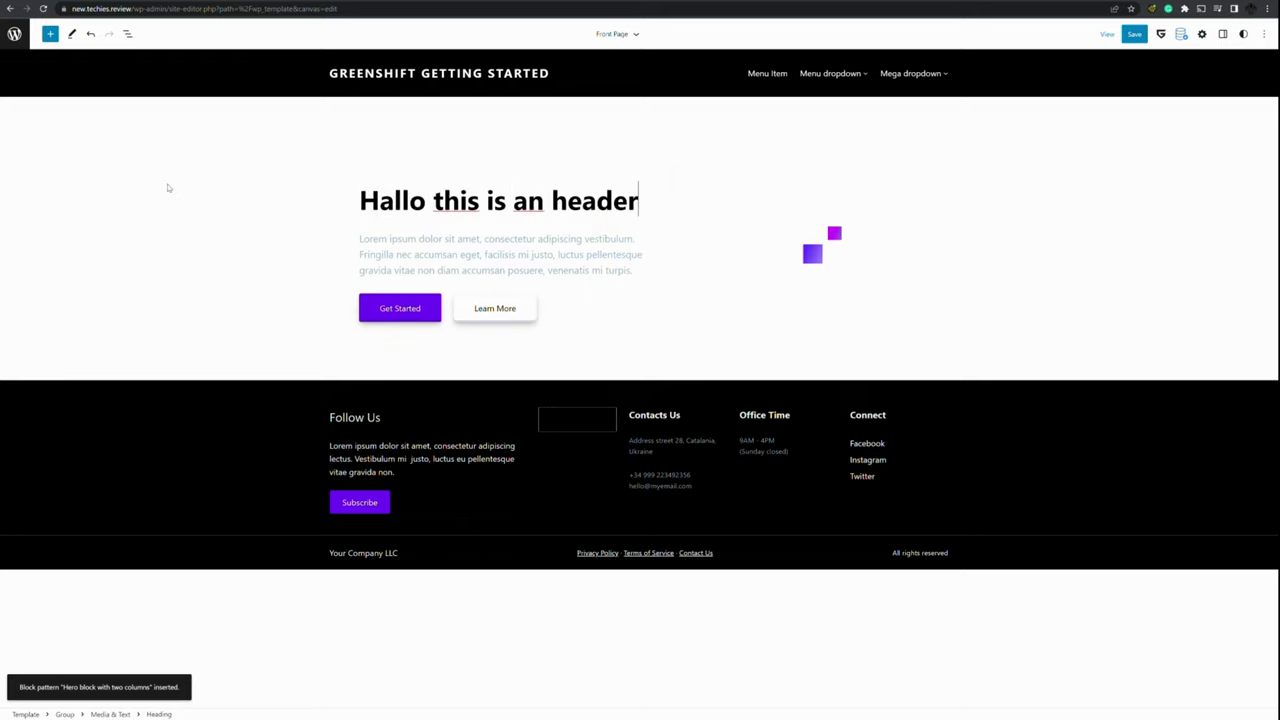
Drag the Greenshift Wireframes 'Get your project going in 3 steps' pattern above the footer.
click(52, 37)
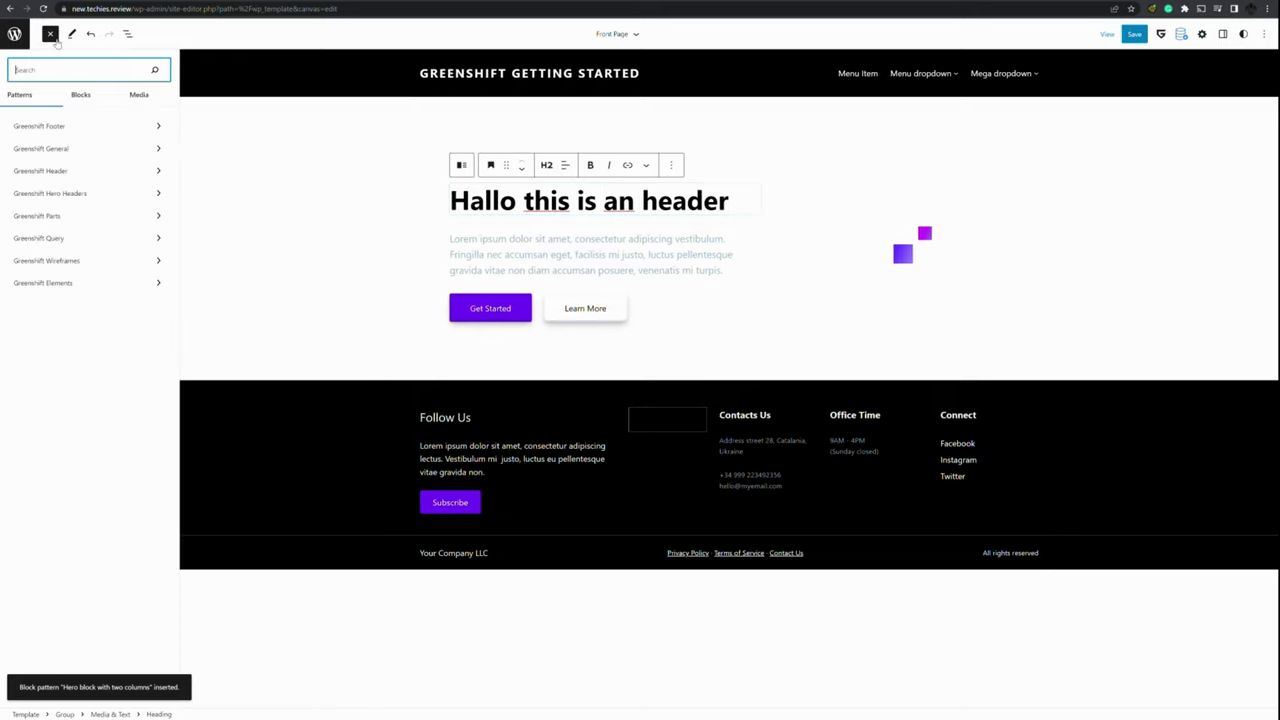
click(91, 219)
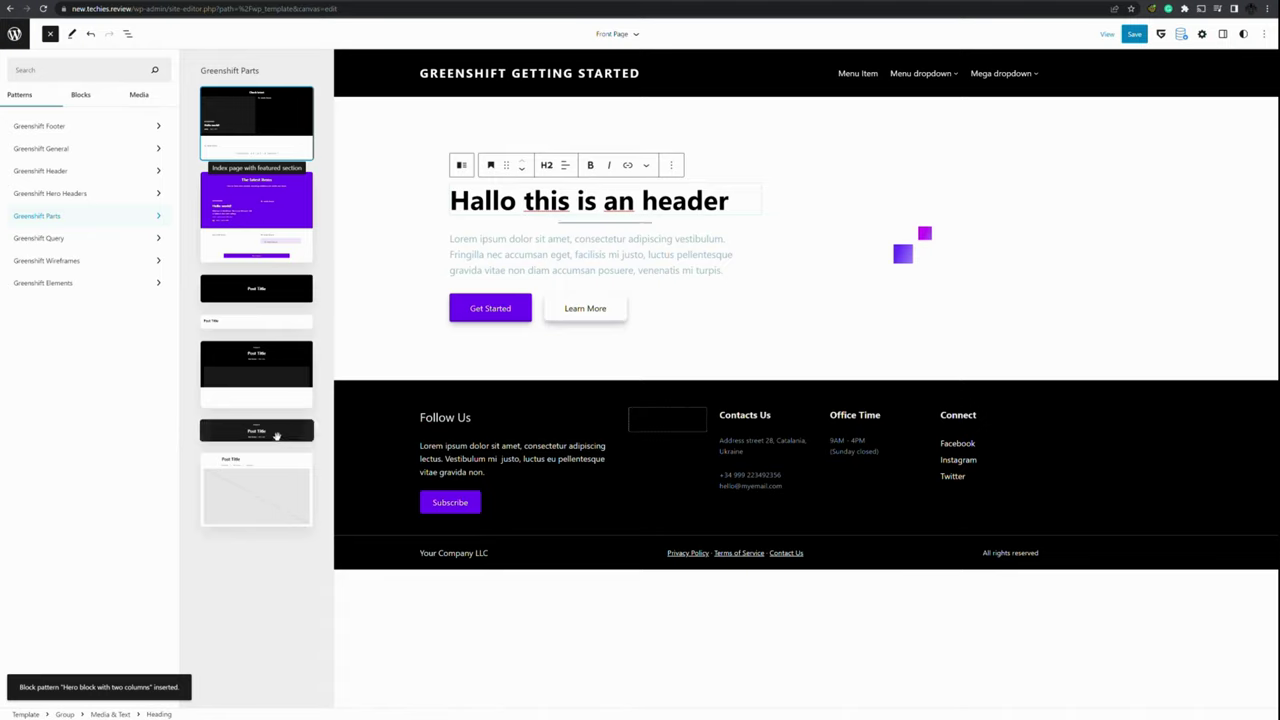
click(112, 270)
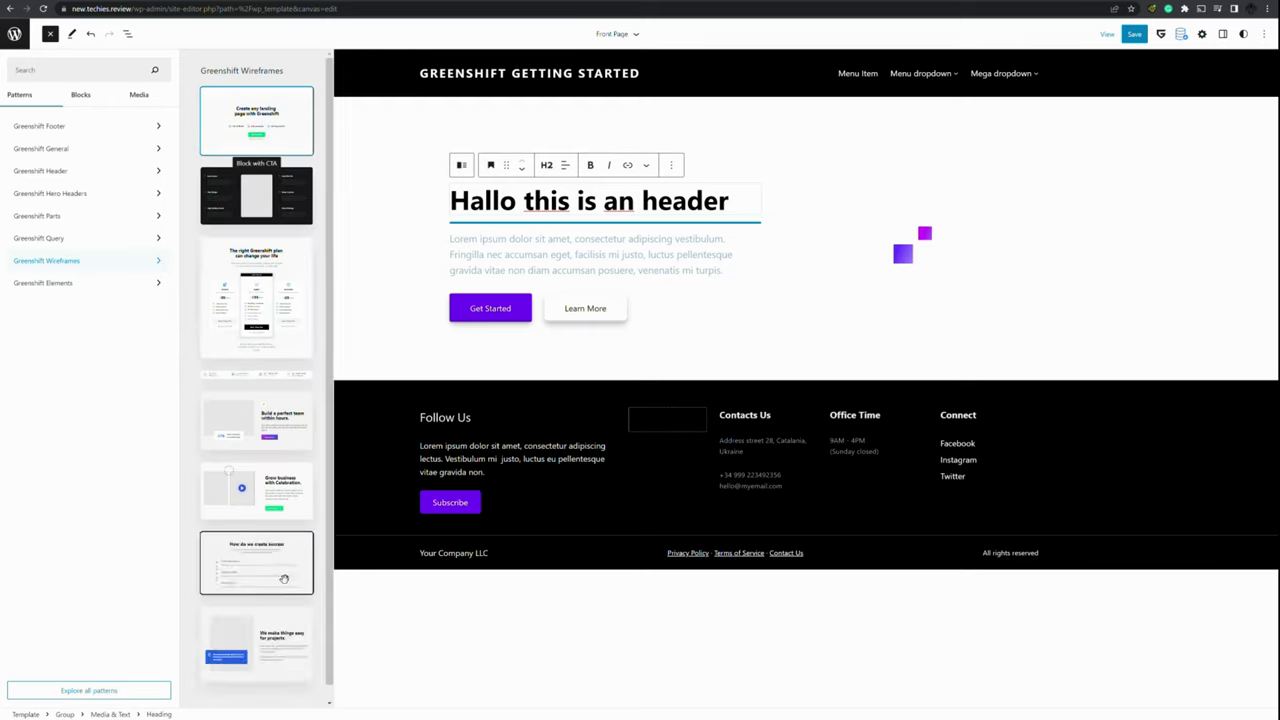
scroll(280, 470, down, 1)
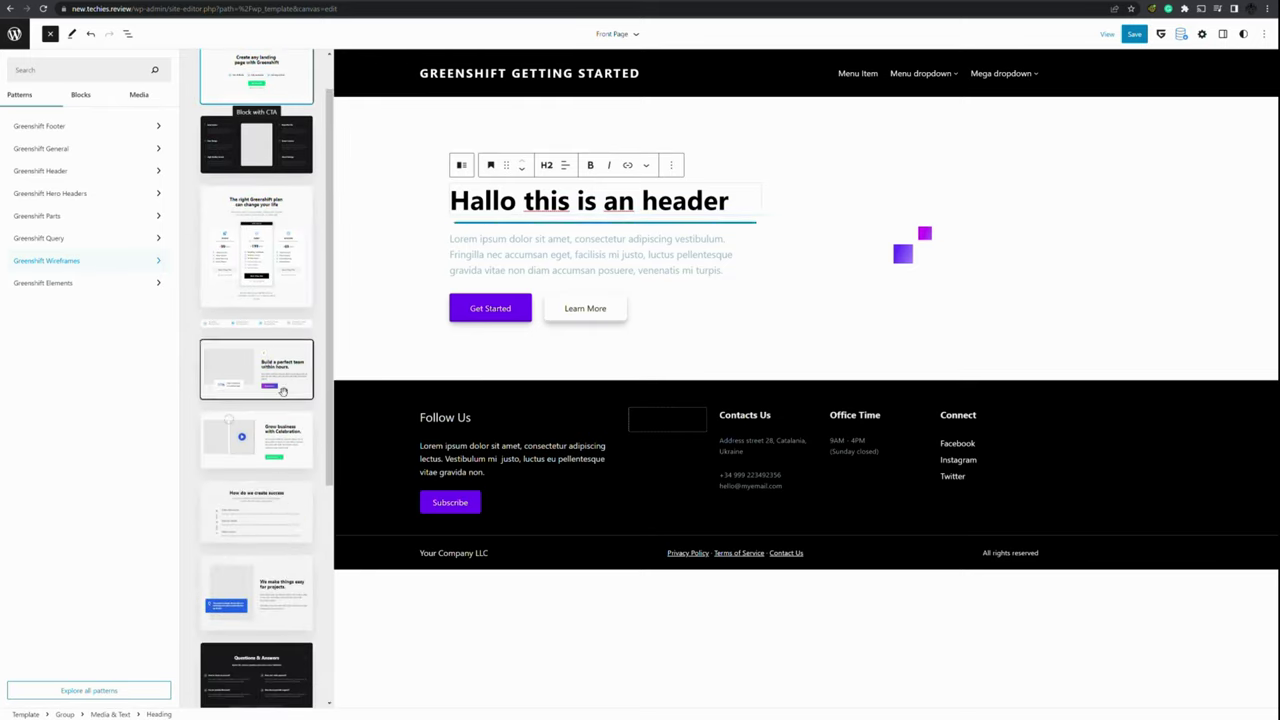
scroll(281, 455, down, 5)
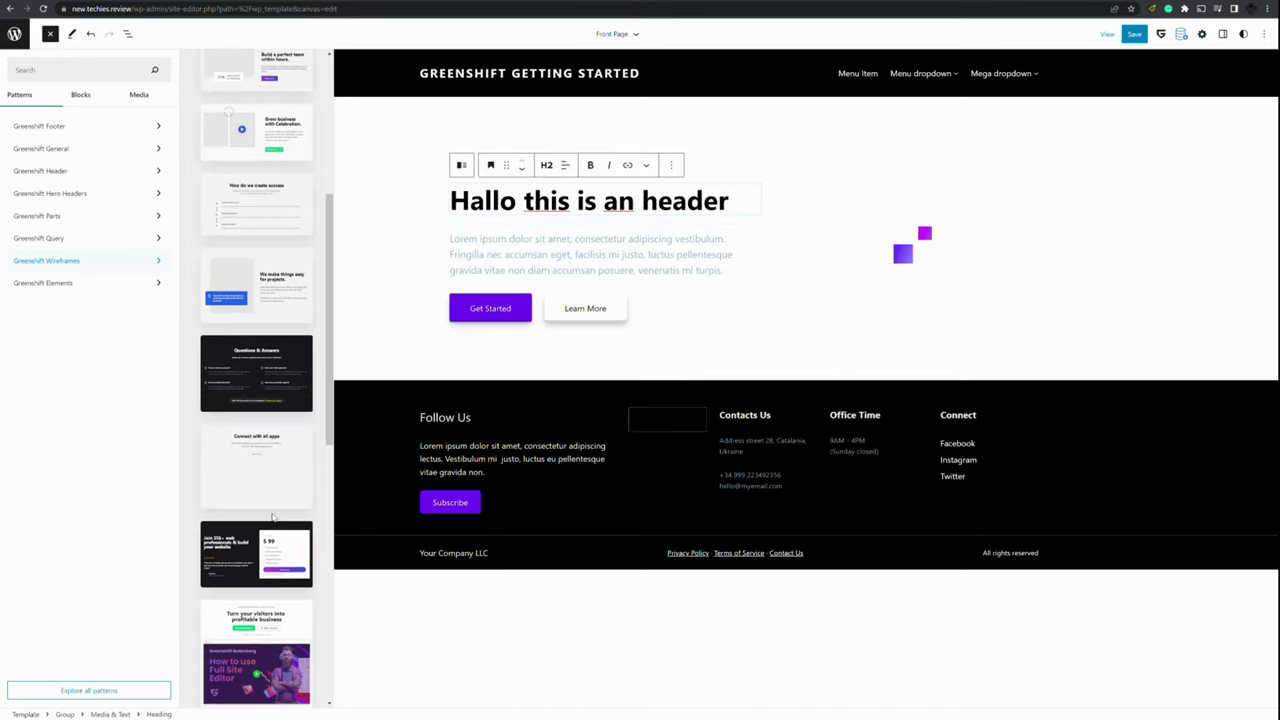
scroll(275, 525, down, 5)
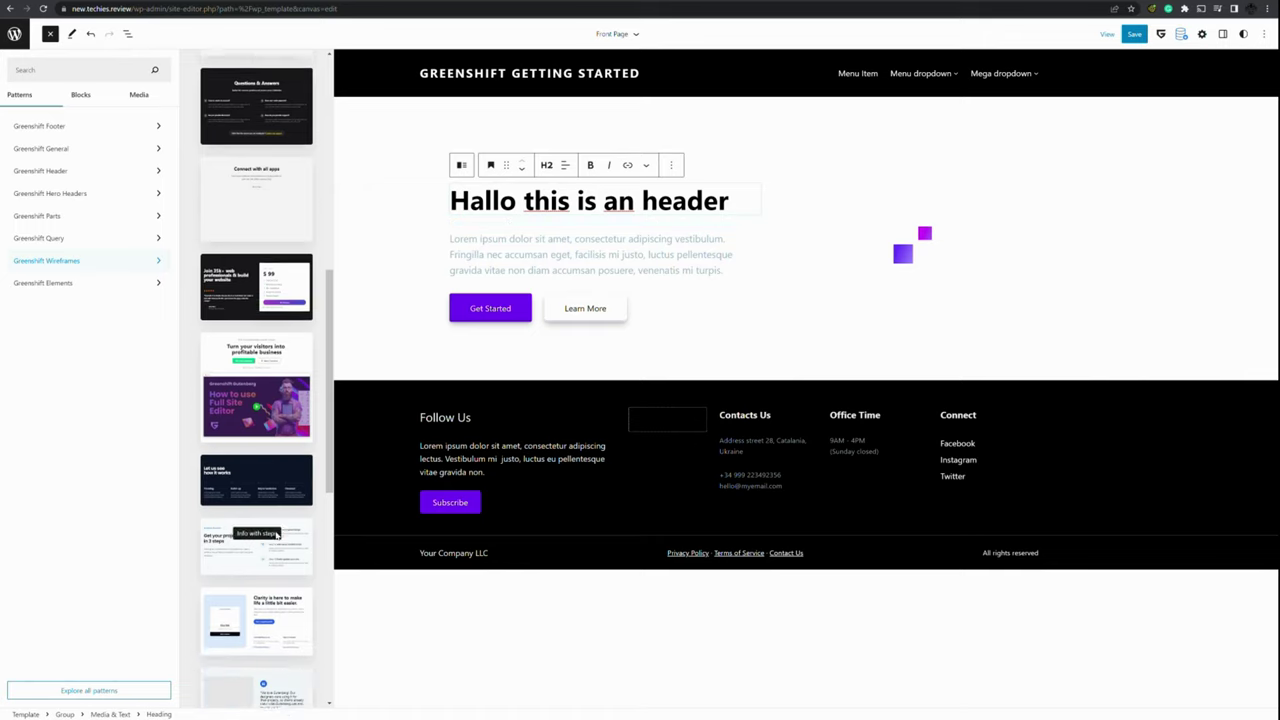
scroll(281, 537, down, 2)
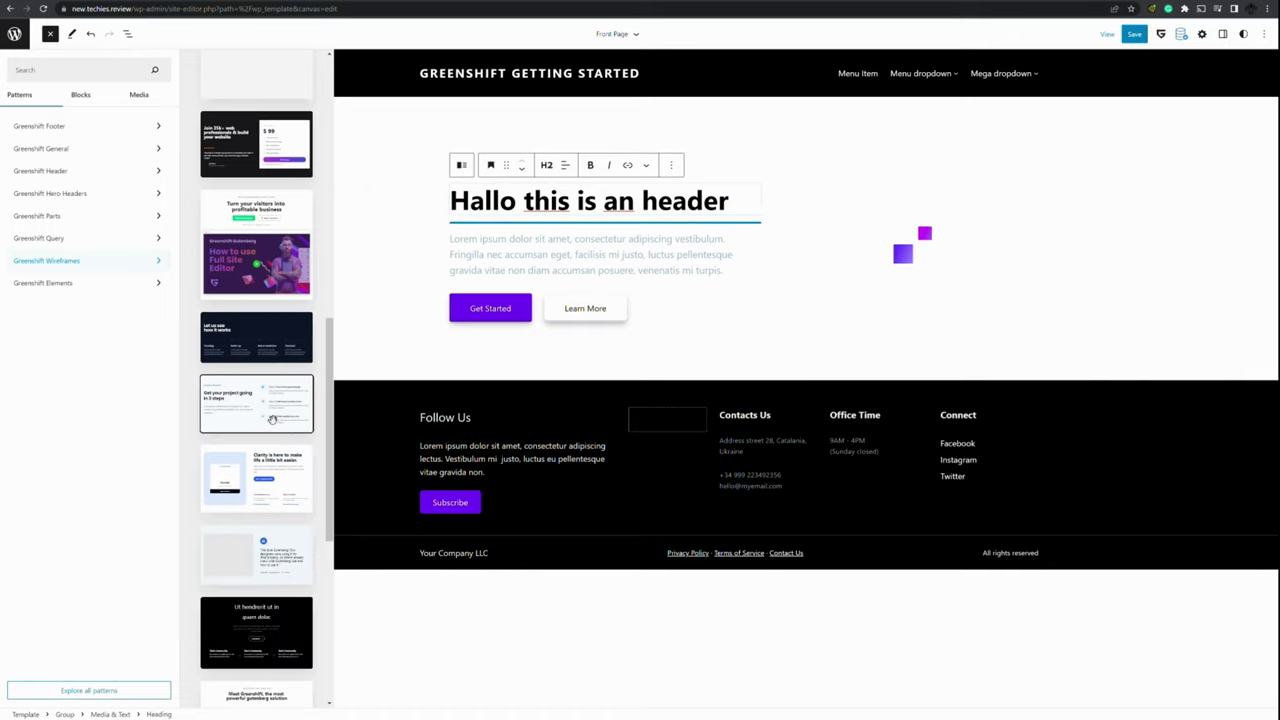
drag(342, 403, 923, 384)
Insert the Two column video CTA wireframe pattern and close the pattern library.
scroll(285, 597, down, 5)
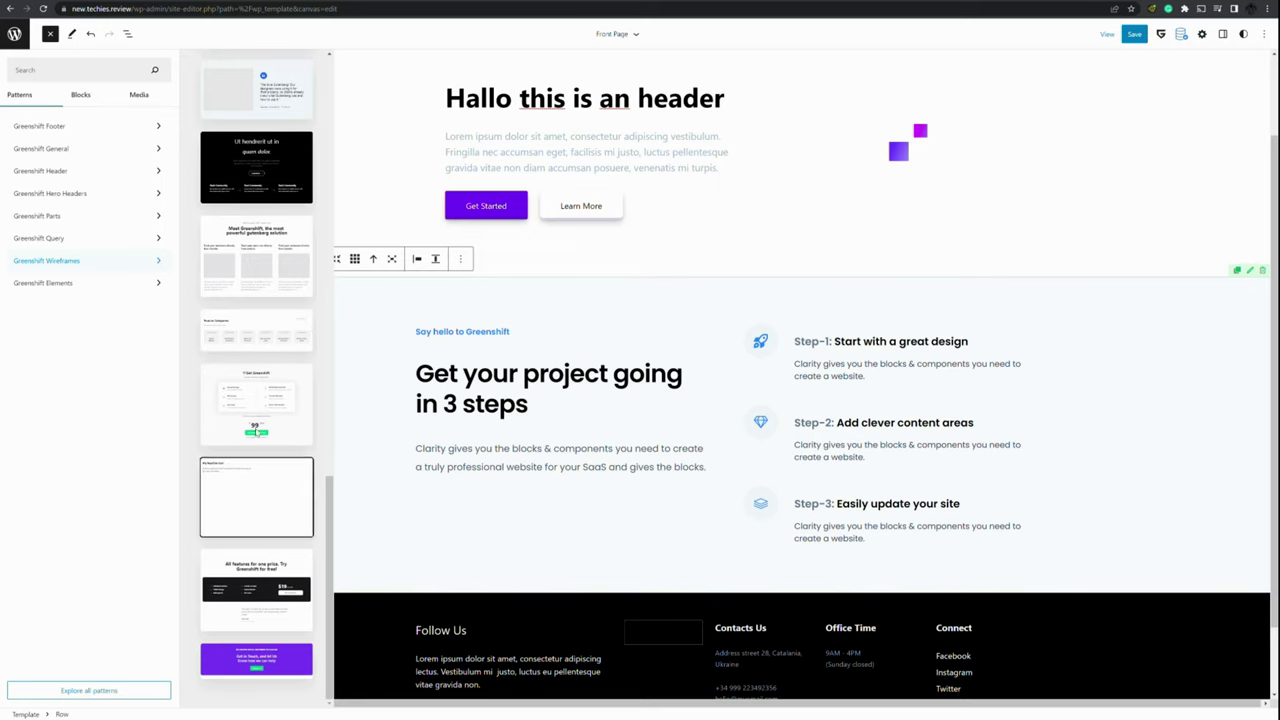
scroll(270, 549, up, 6)
scroll(291, 540, up, 6)
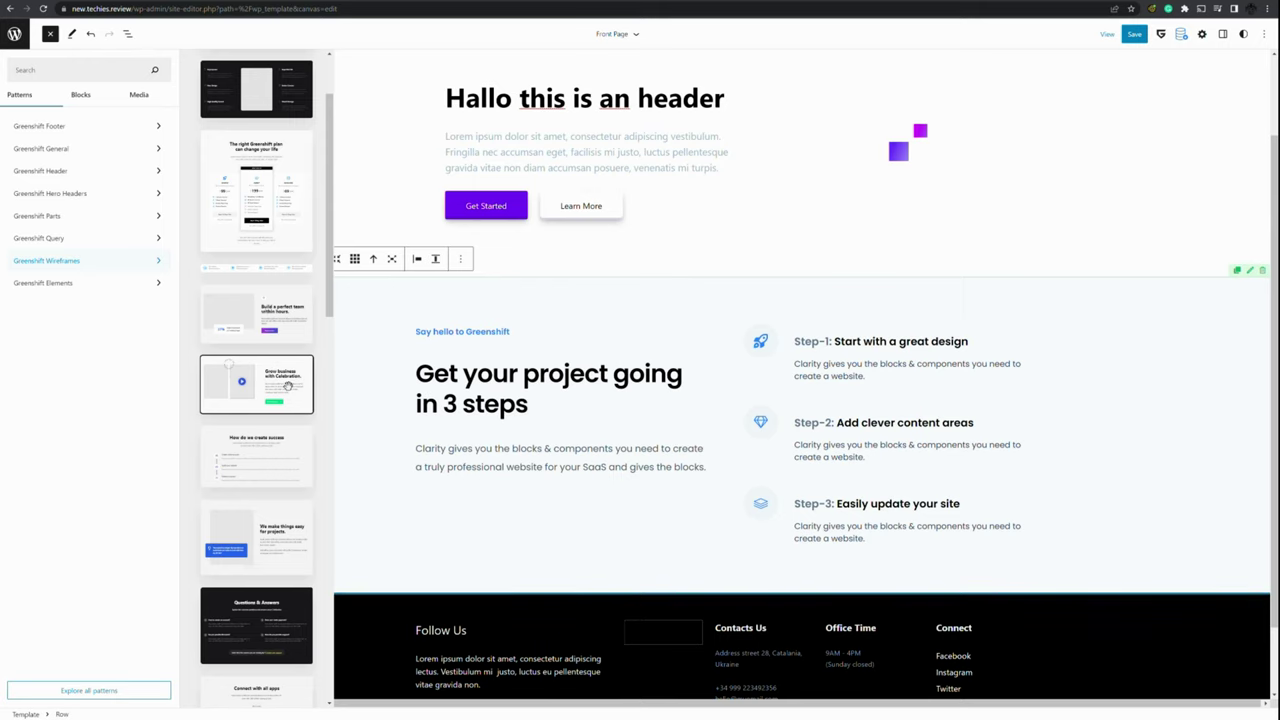
click(301, 387)
scroll(943, 328, up, 2)
scroll(943, 328, up, 1)
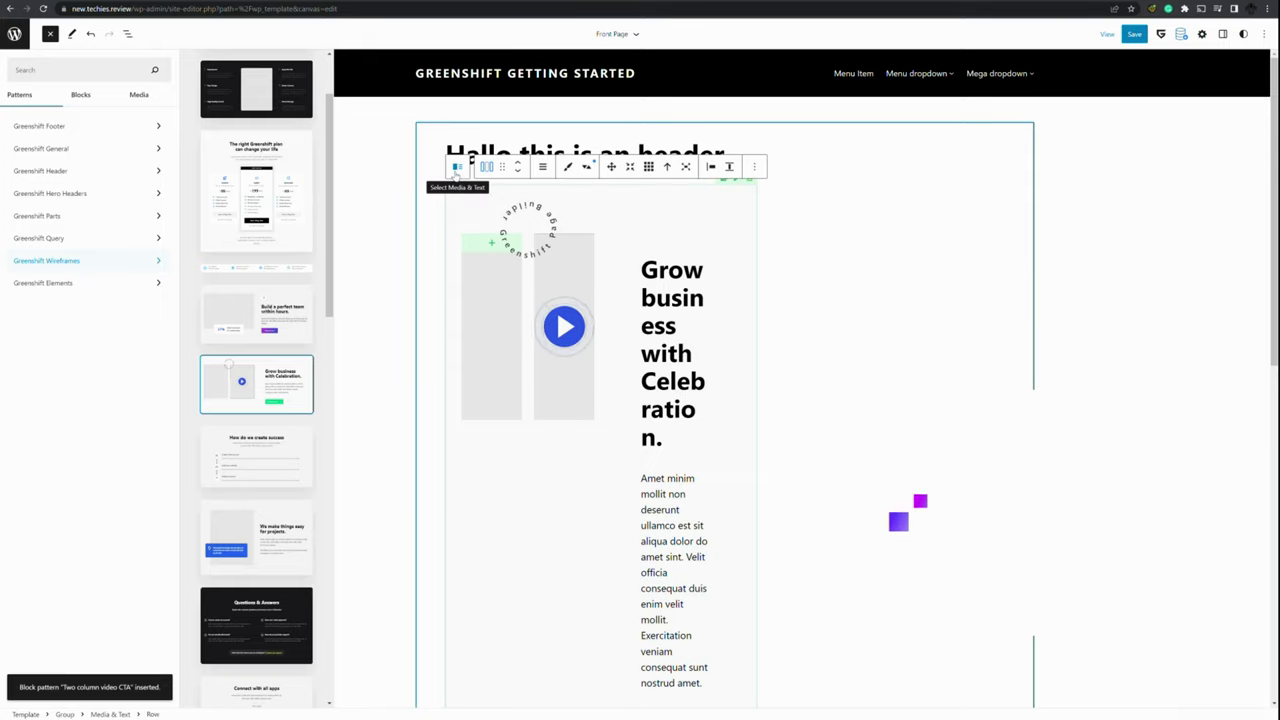
click(744, 172)
click(1106, 194)
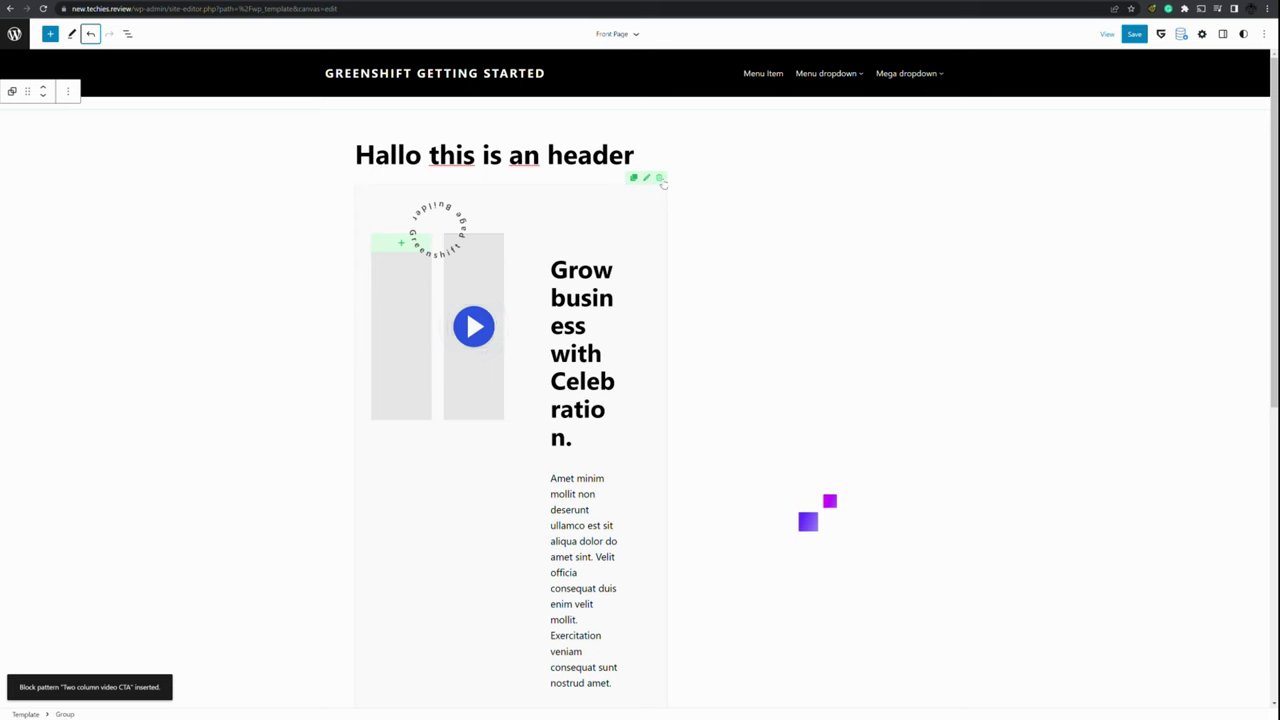
Delete the misplaced video CTA and drag the Two column video CTA pattern below the 3-steps section.
click(660, 178)
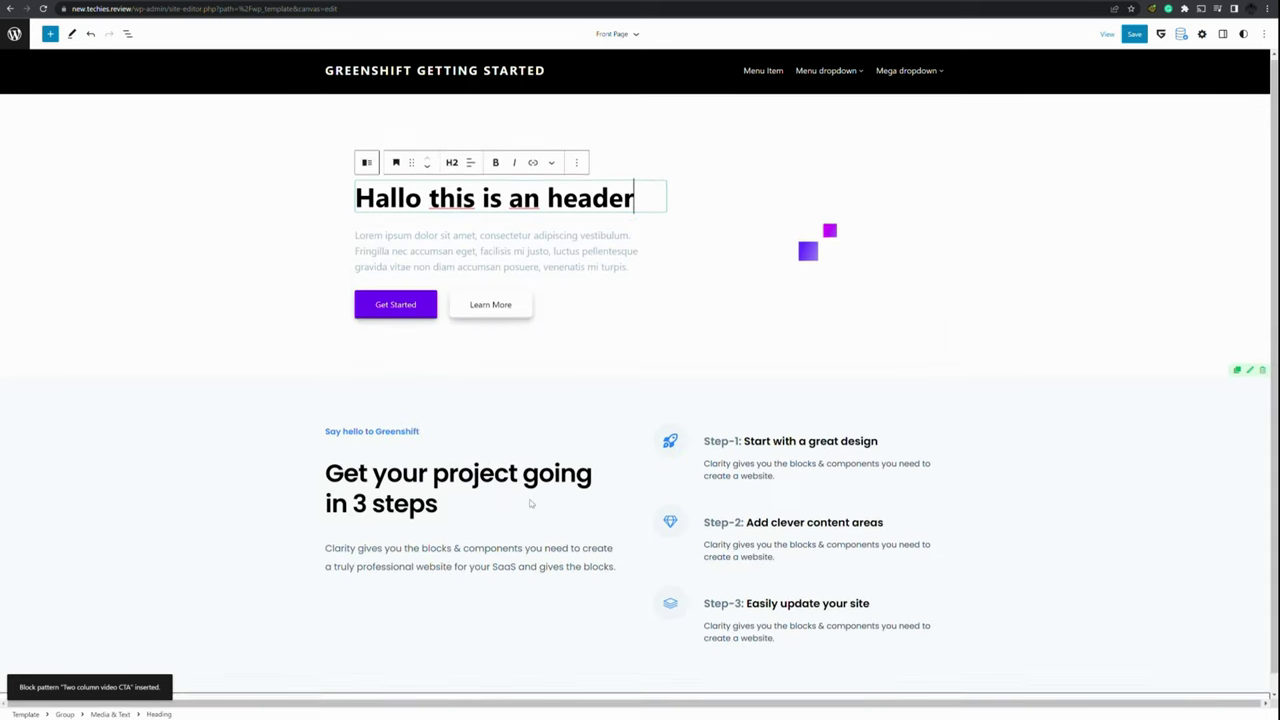
click(687, 690)
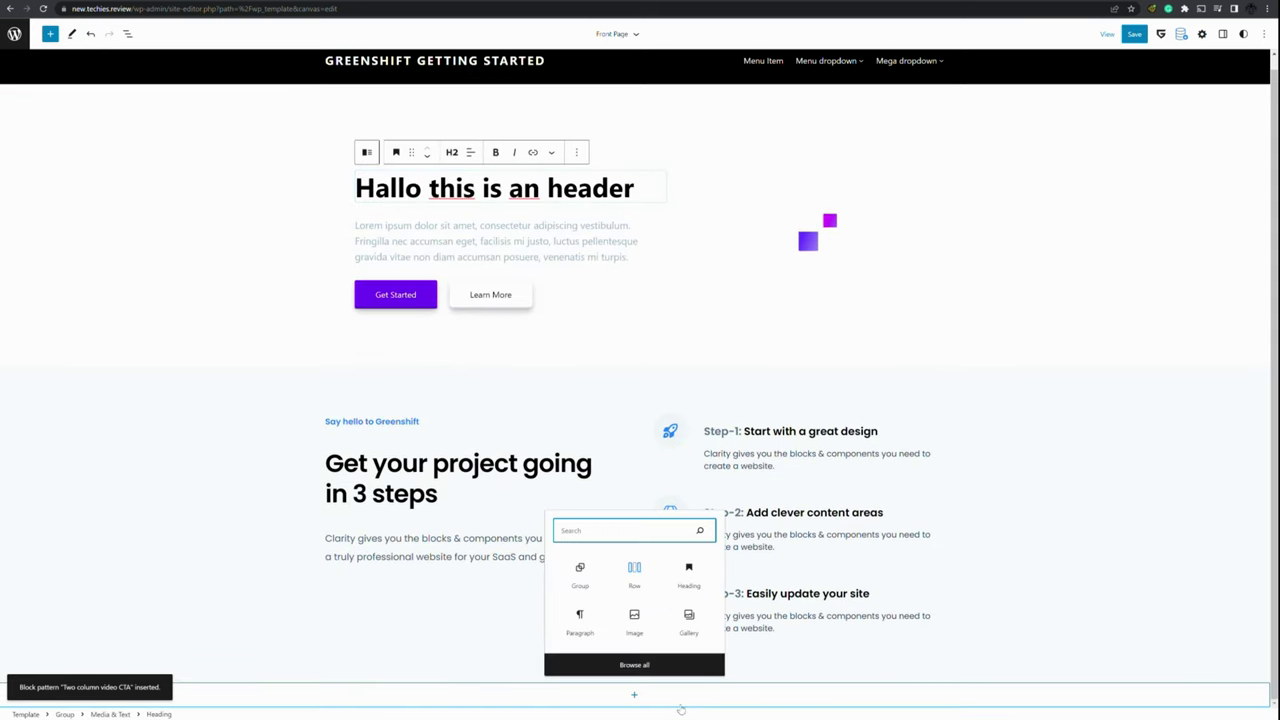
click(52, 34)
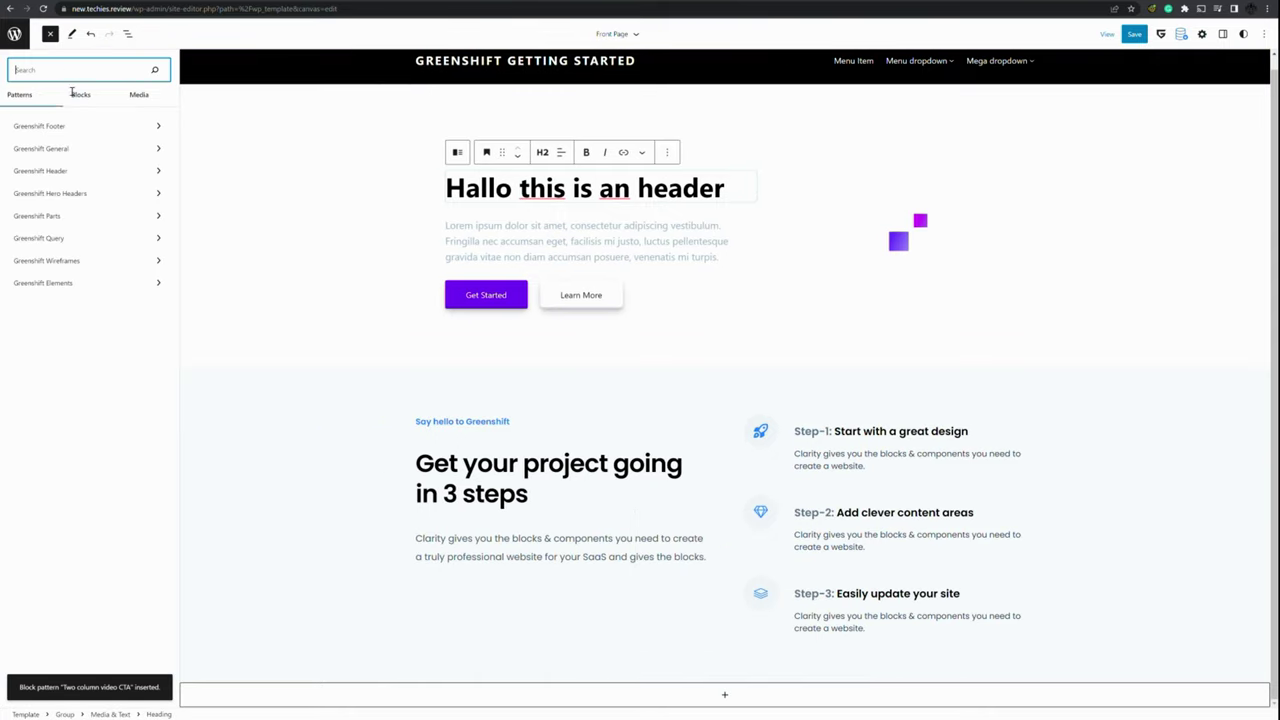
click(115, 287)
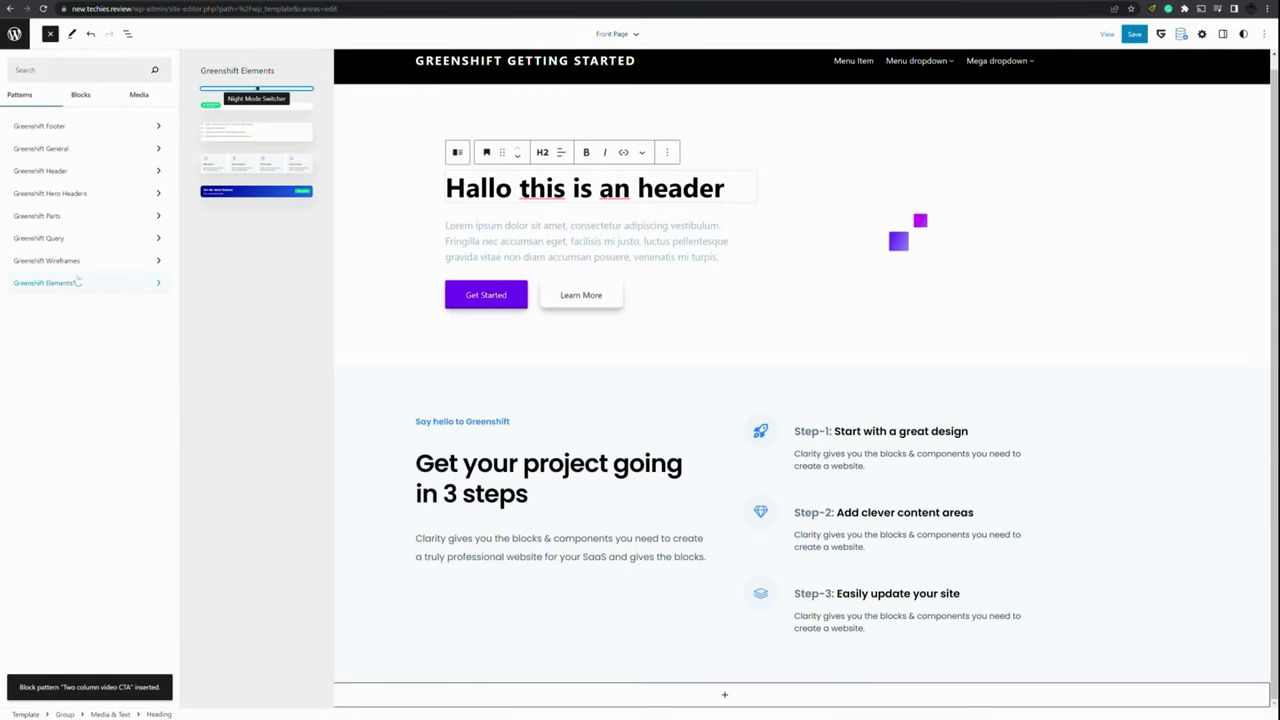
click(78, 262)
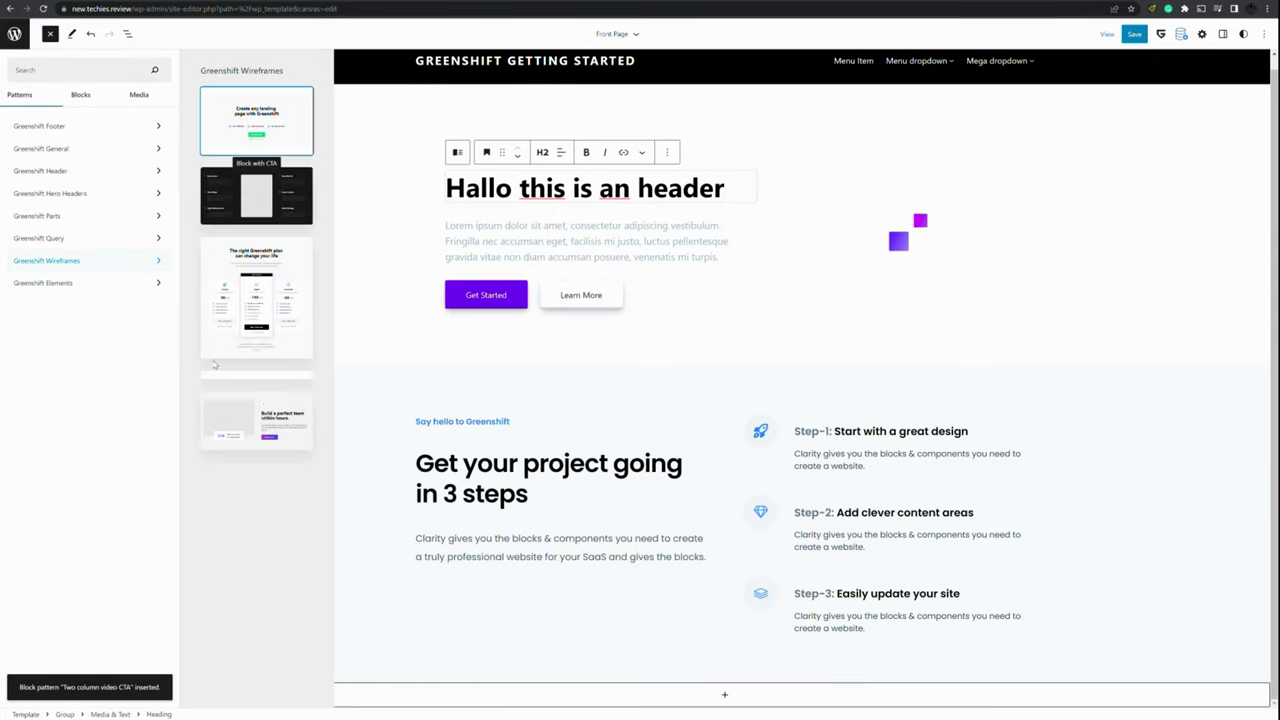
scroll(260, 343, down, 1)
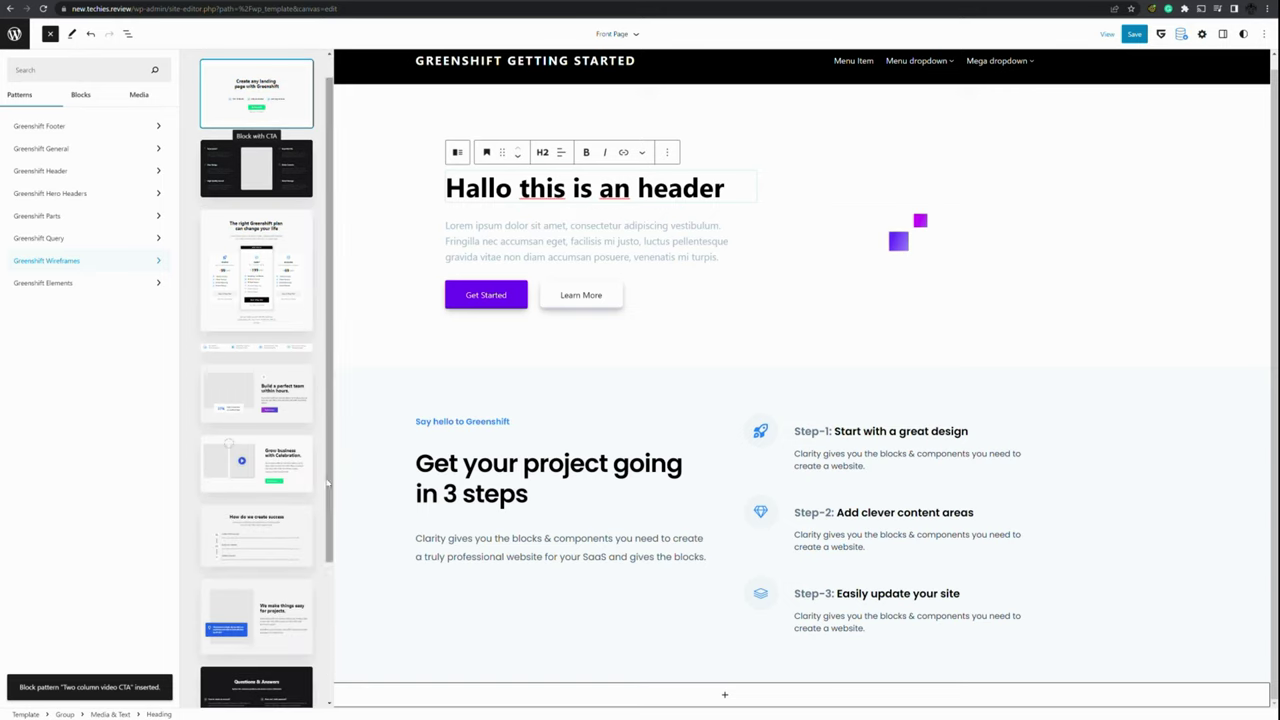
drag(256, 462, 660, 703)
scroll(761, 530, down, 3)
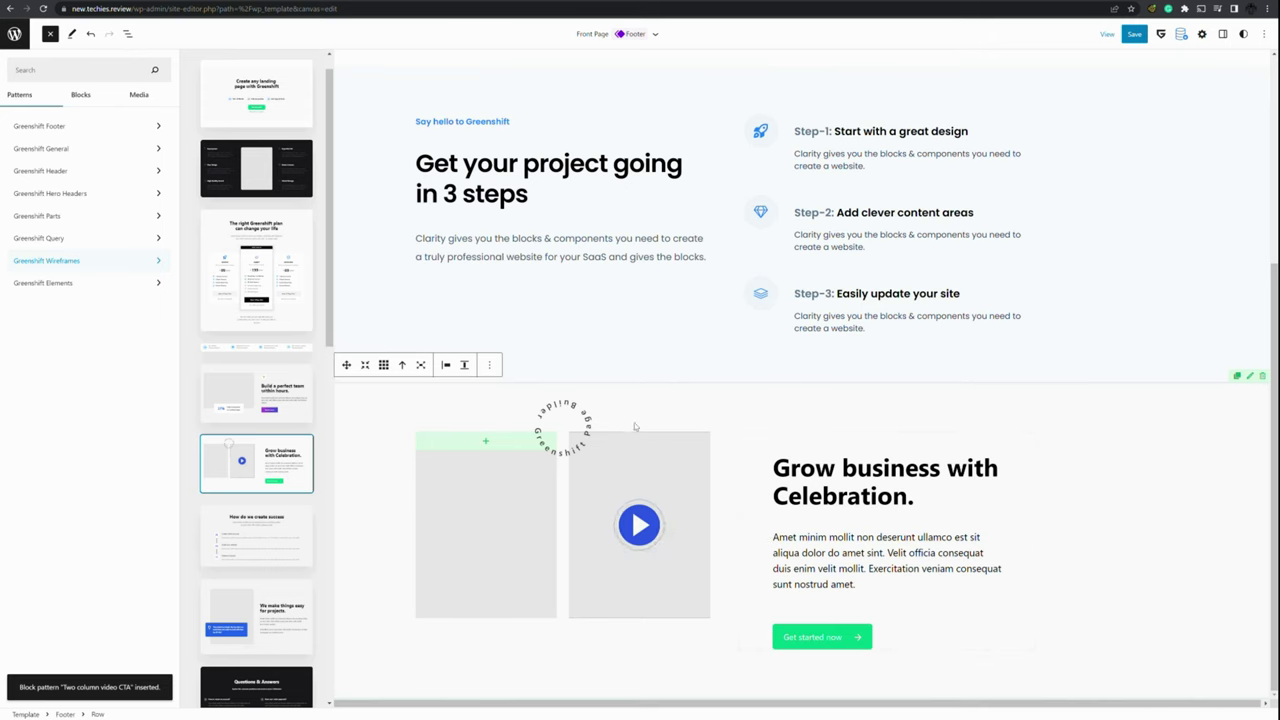
scroll(669, 360, up, 3)
scroll(687, 436, down, 3)
Change the video section's 'Get started now' button label to 'This is a button'.
click(860, 468)
click(835, 566)
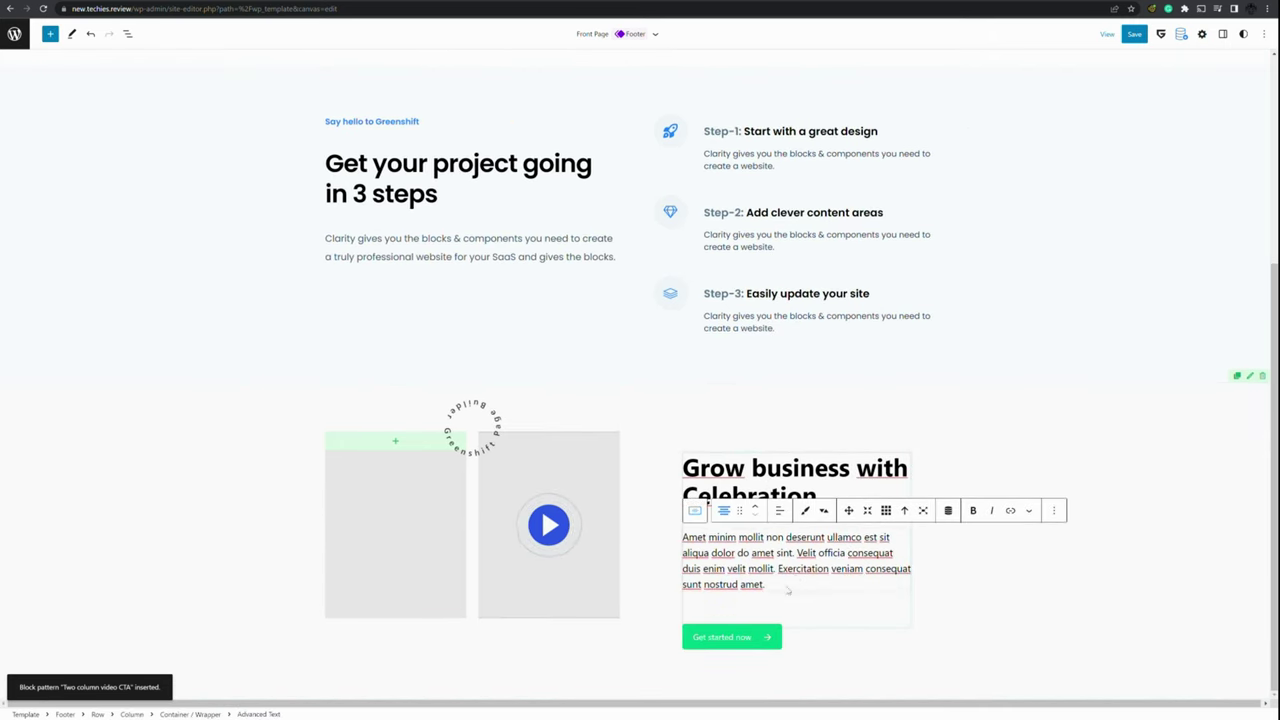
click(746, 648)
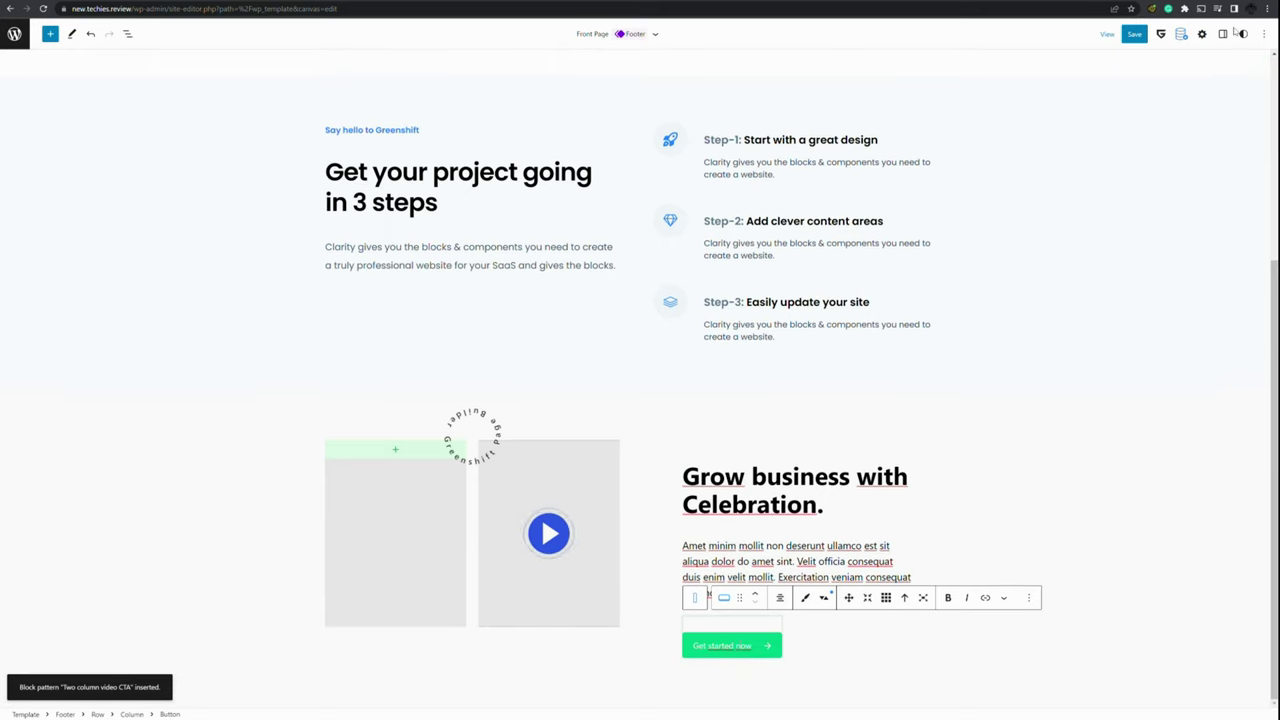
click(1222, 35)
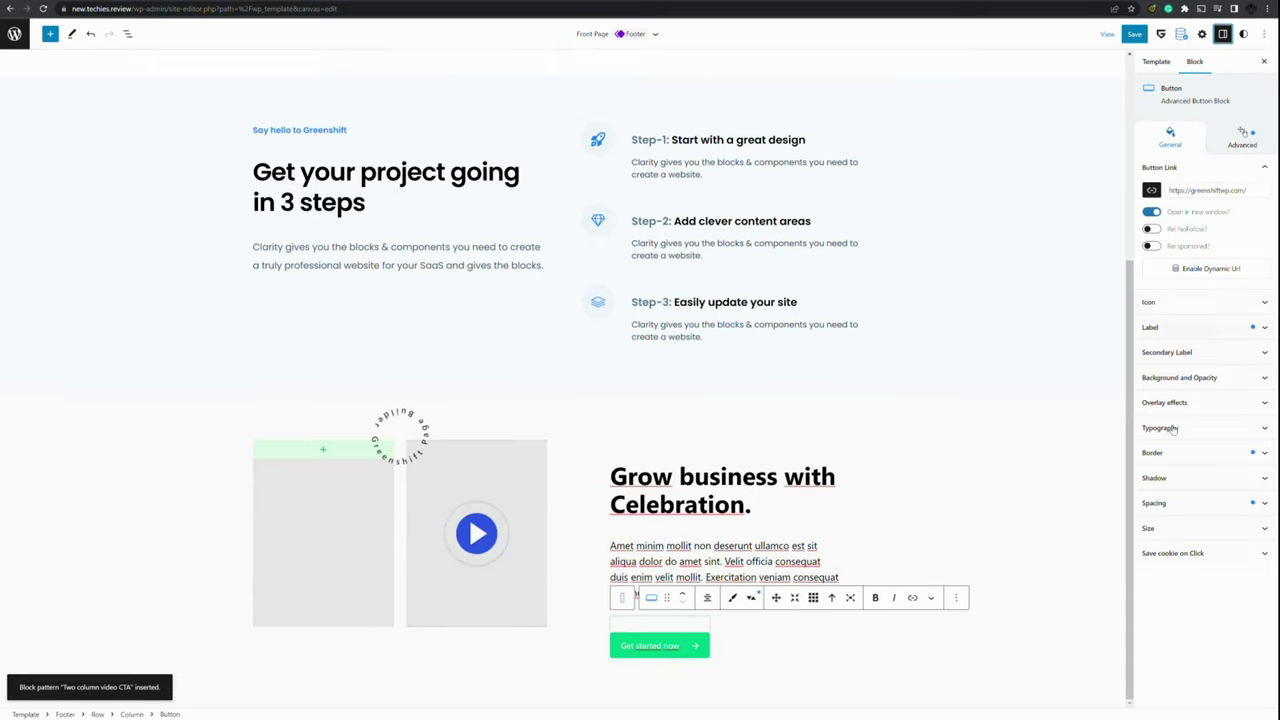
triple_click(643, 648)
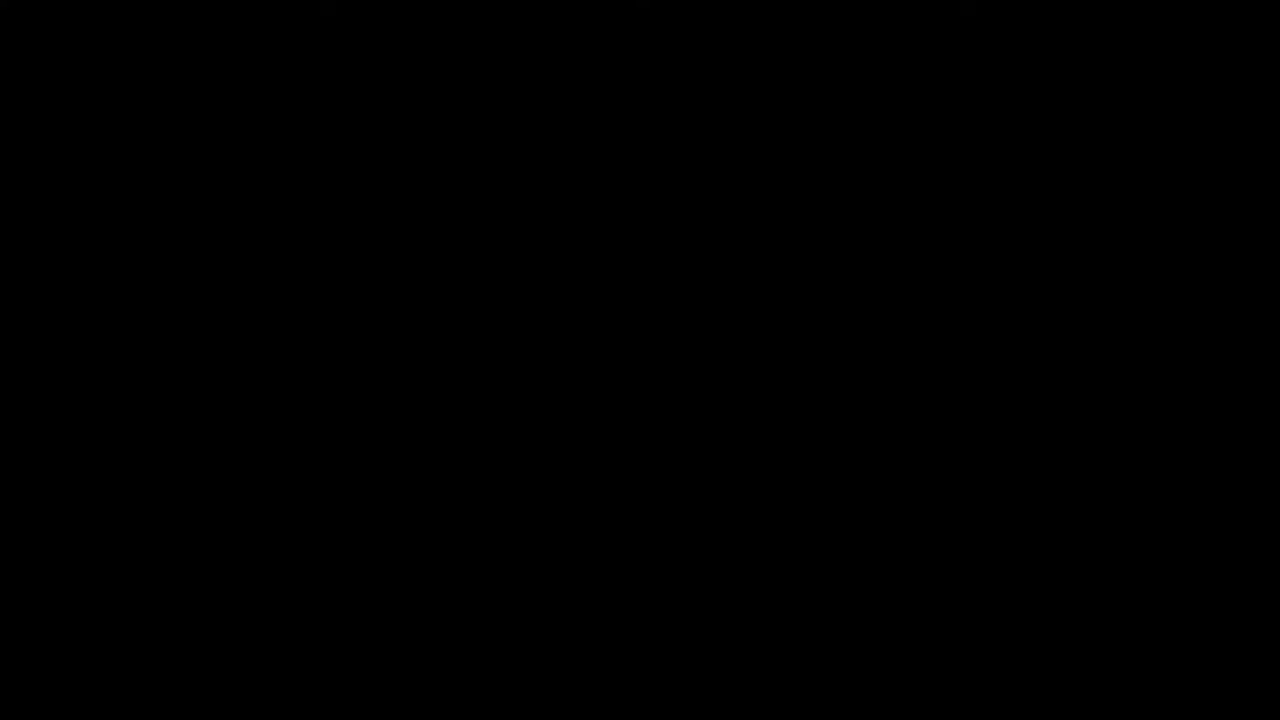
key(BackSpace)
text(This is a button)
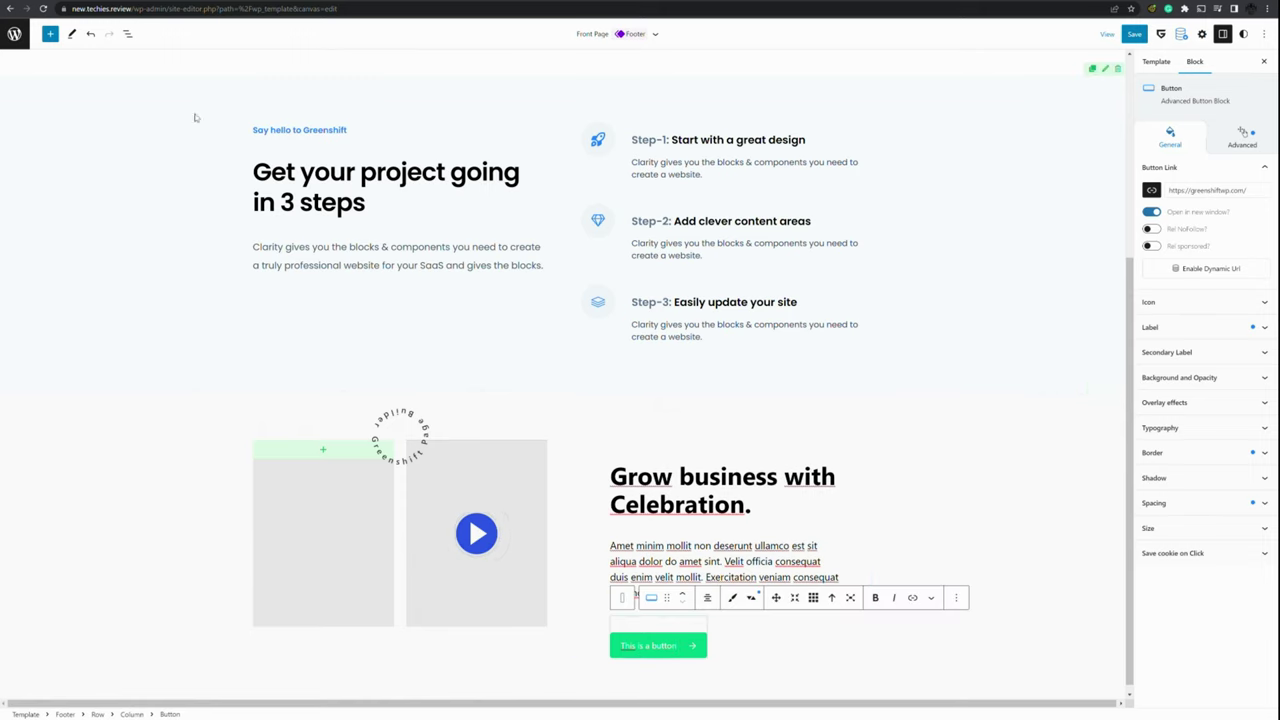
Preview the Greenshift Footer, General, Header and Hero Headers pattern categories.
click(49, 34)
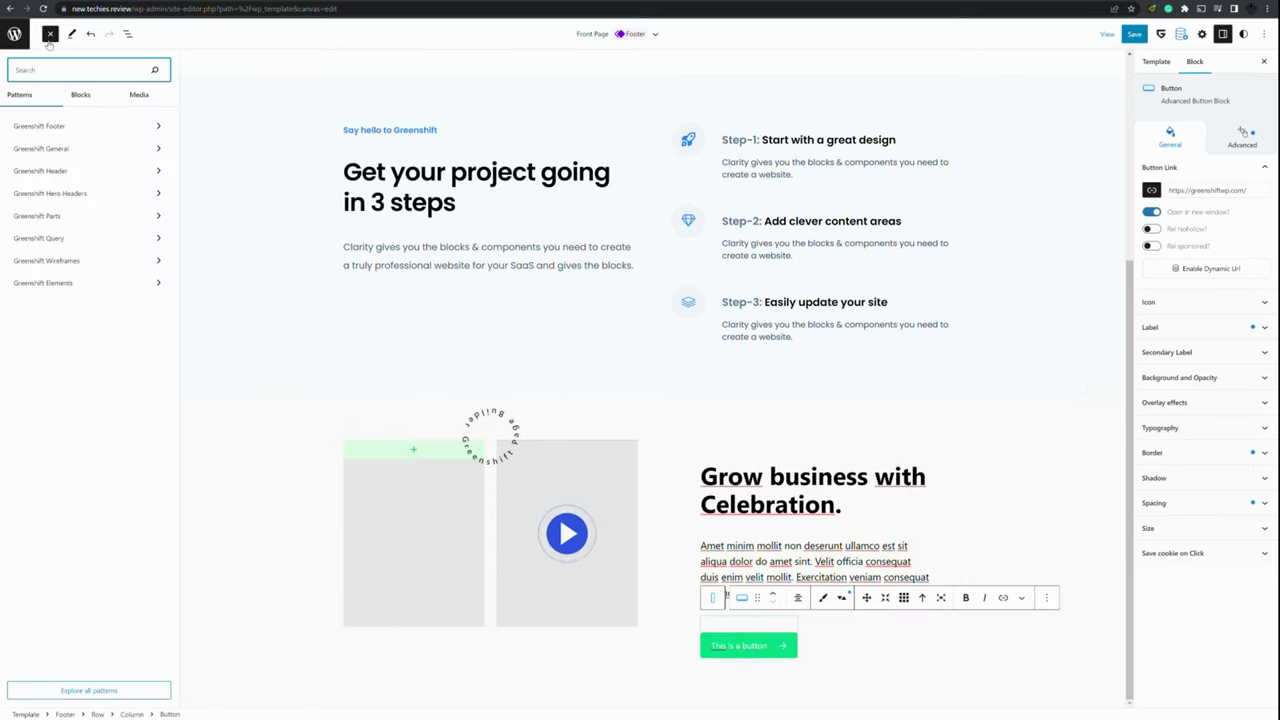
click(104, 127)
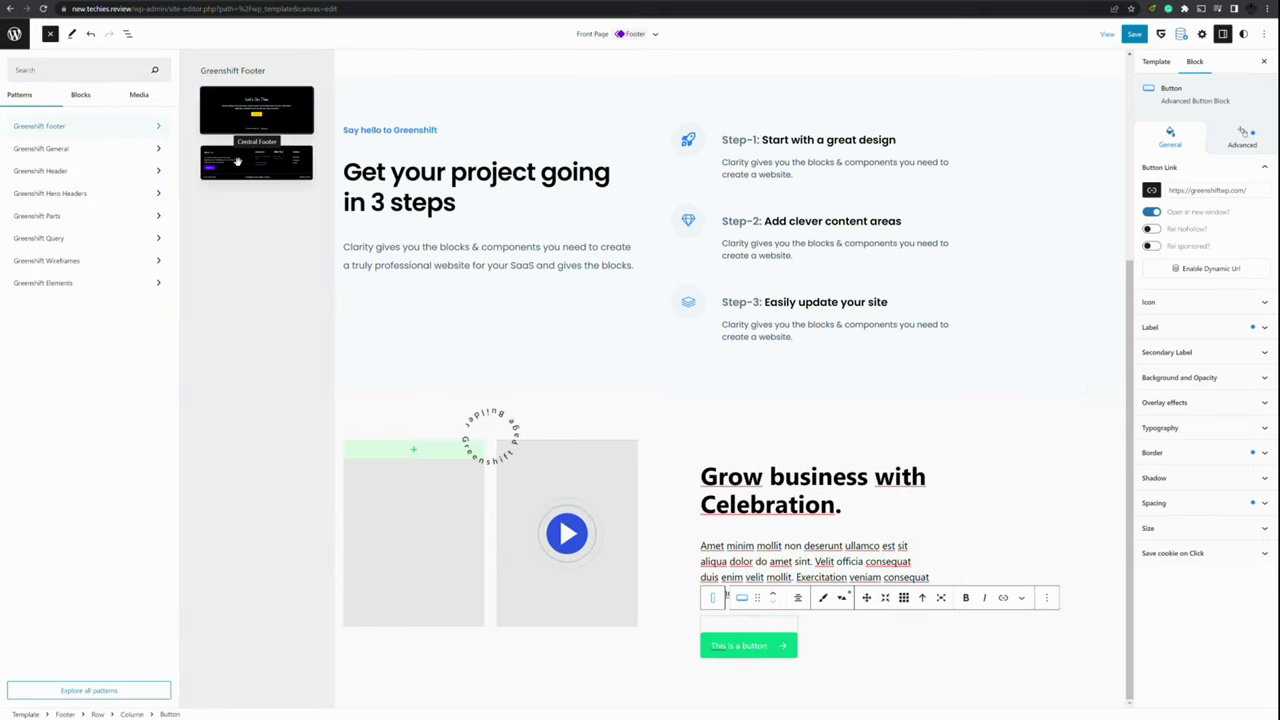
click(90, 150)
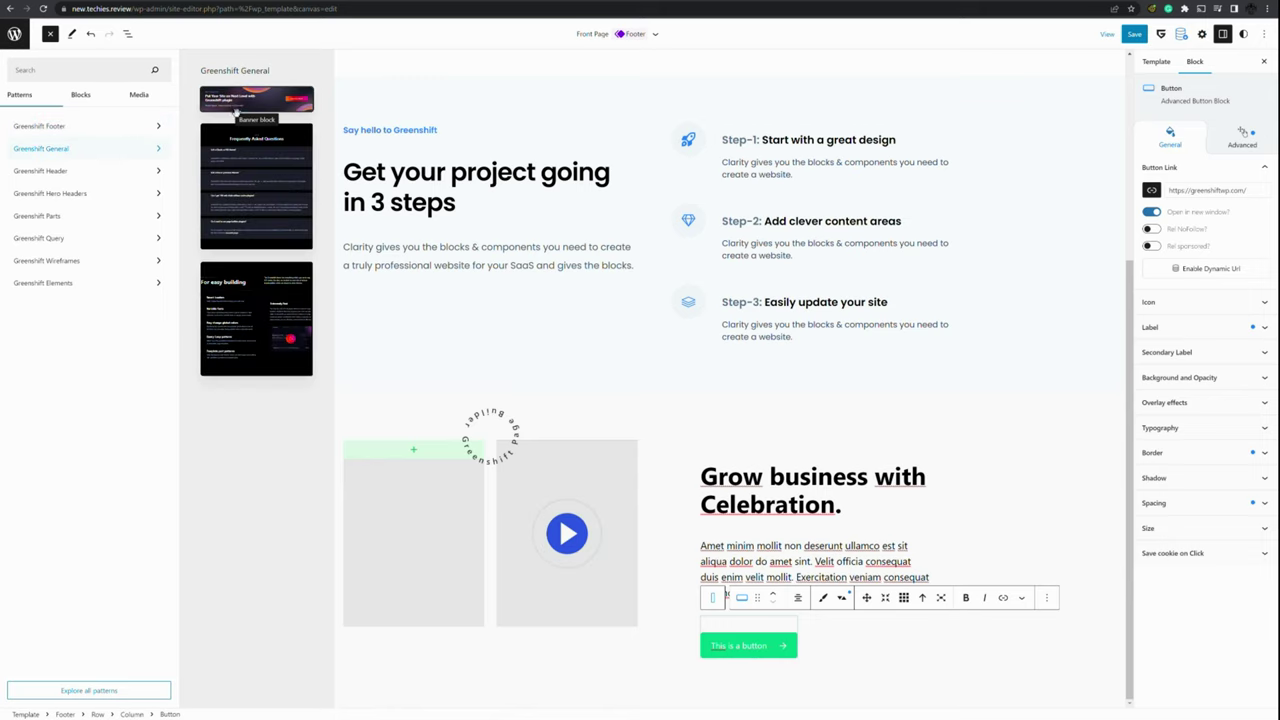
scroll(281, 567, down, 2)
click(119, 172)
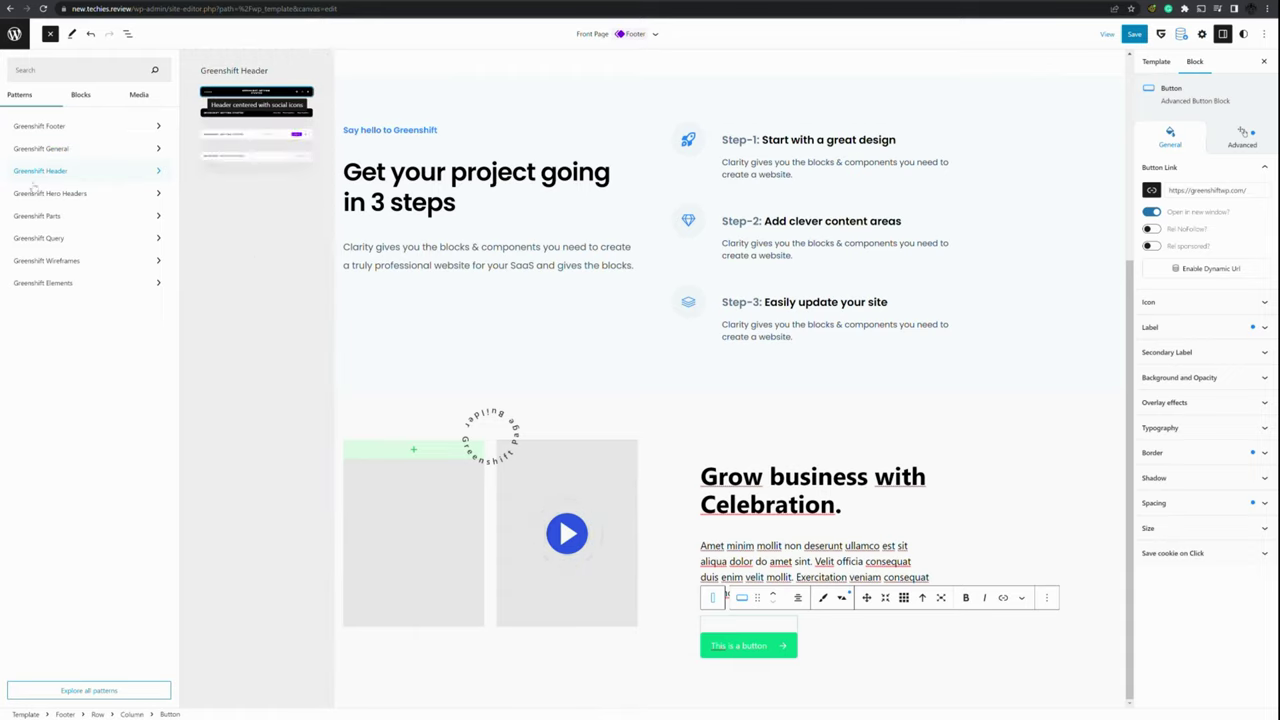
click(40, 193)
Preview the Greenshift Parts, Query and Wireframes categories, ending on Greenshift Elements.
click(112, 221)
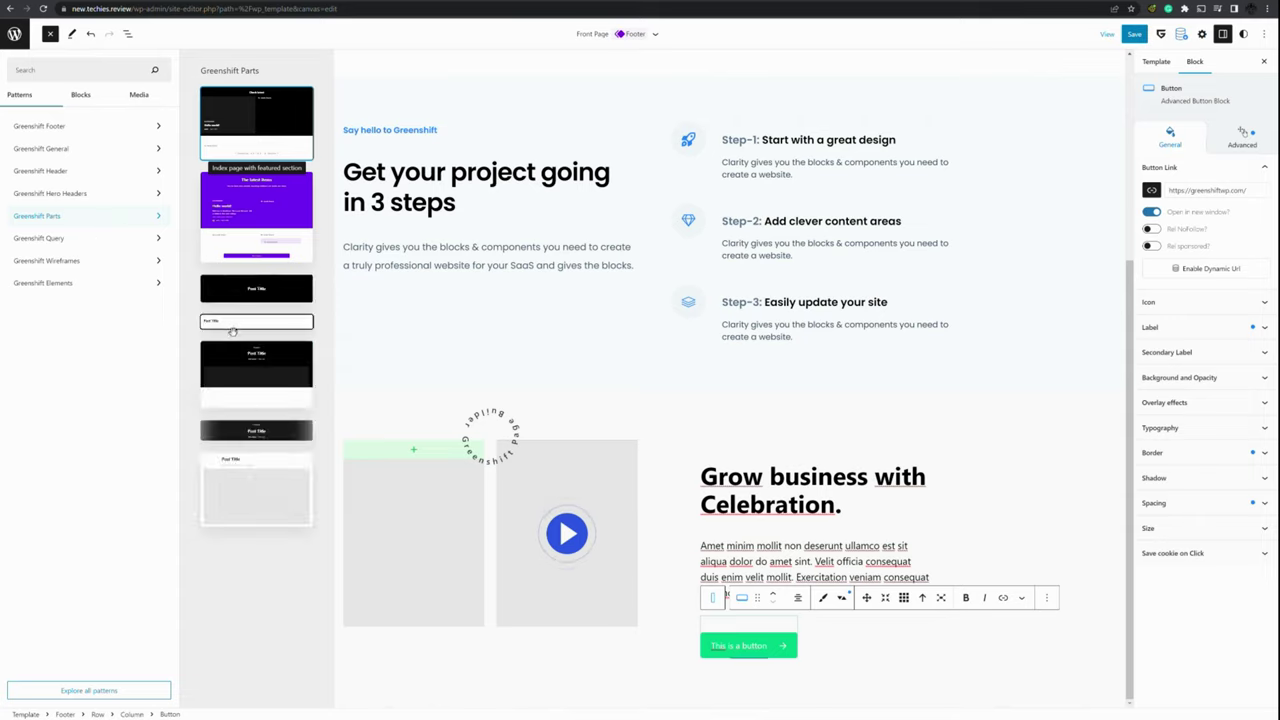
click(54, 238)
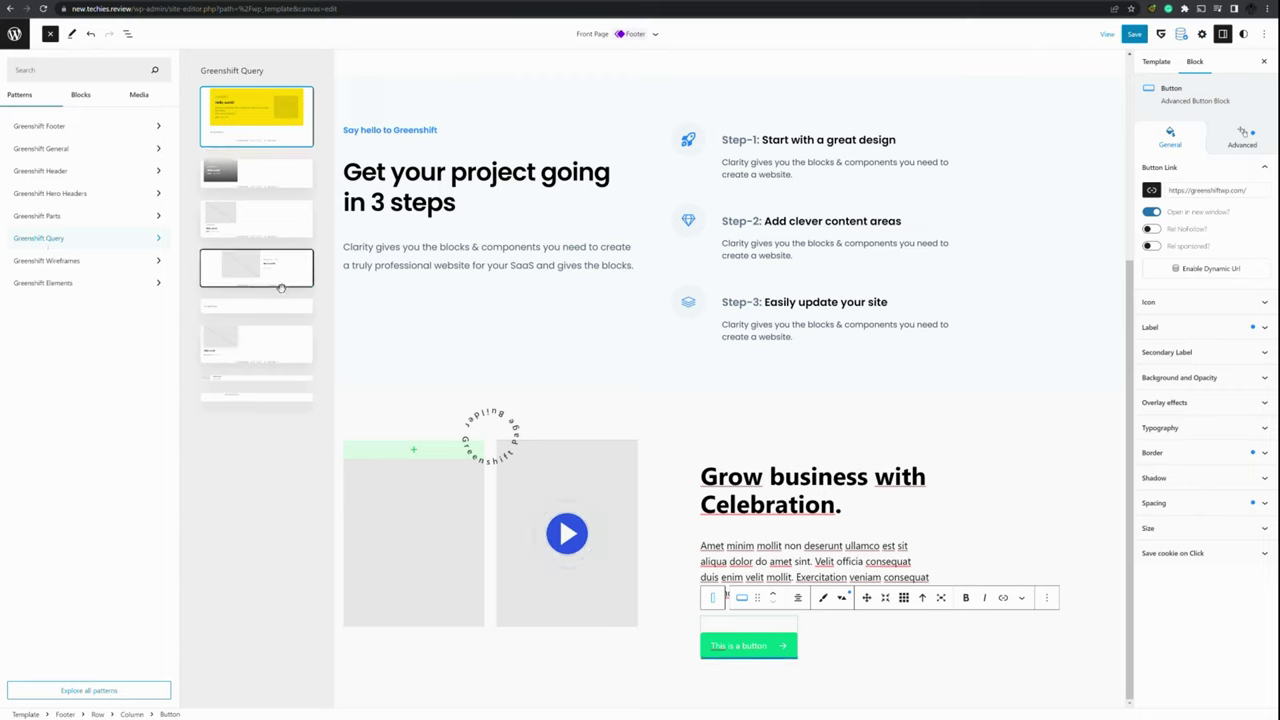
click(100, 268)
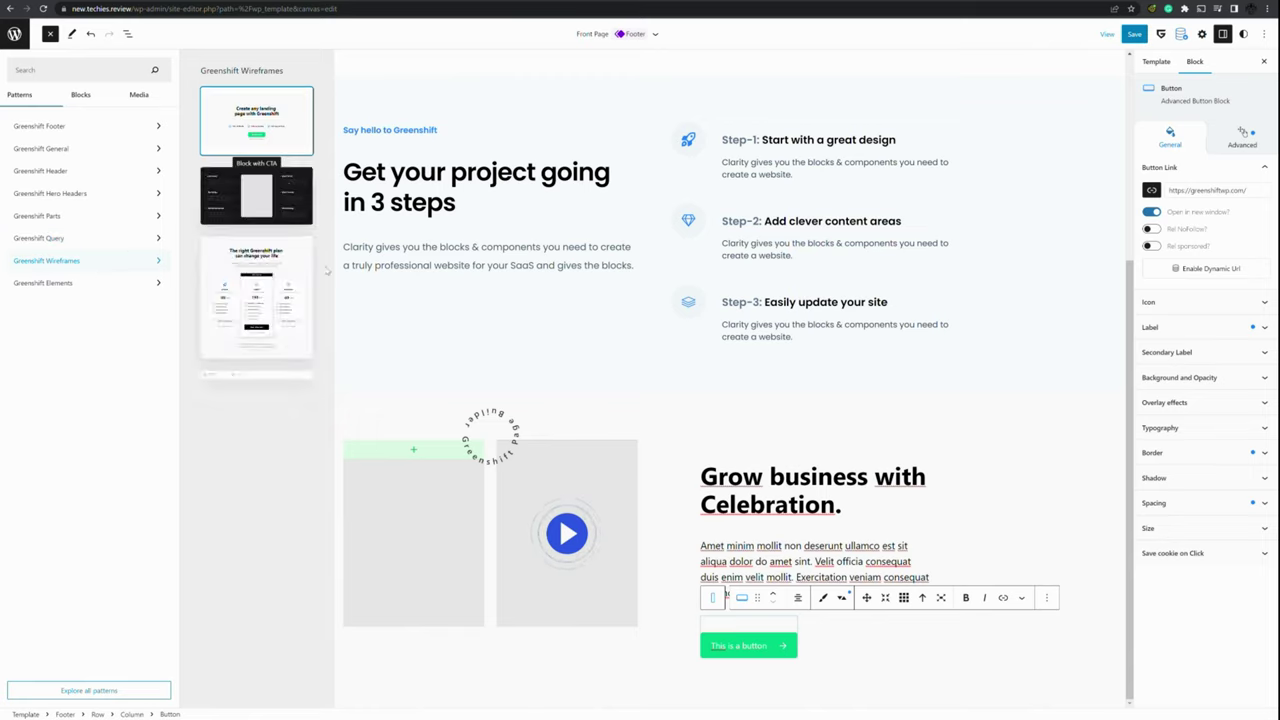
scroll(279, 422, down, 5)
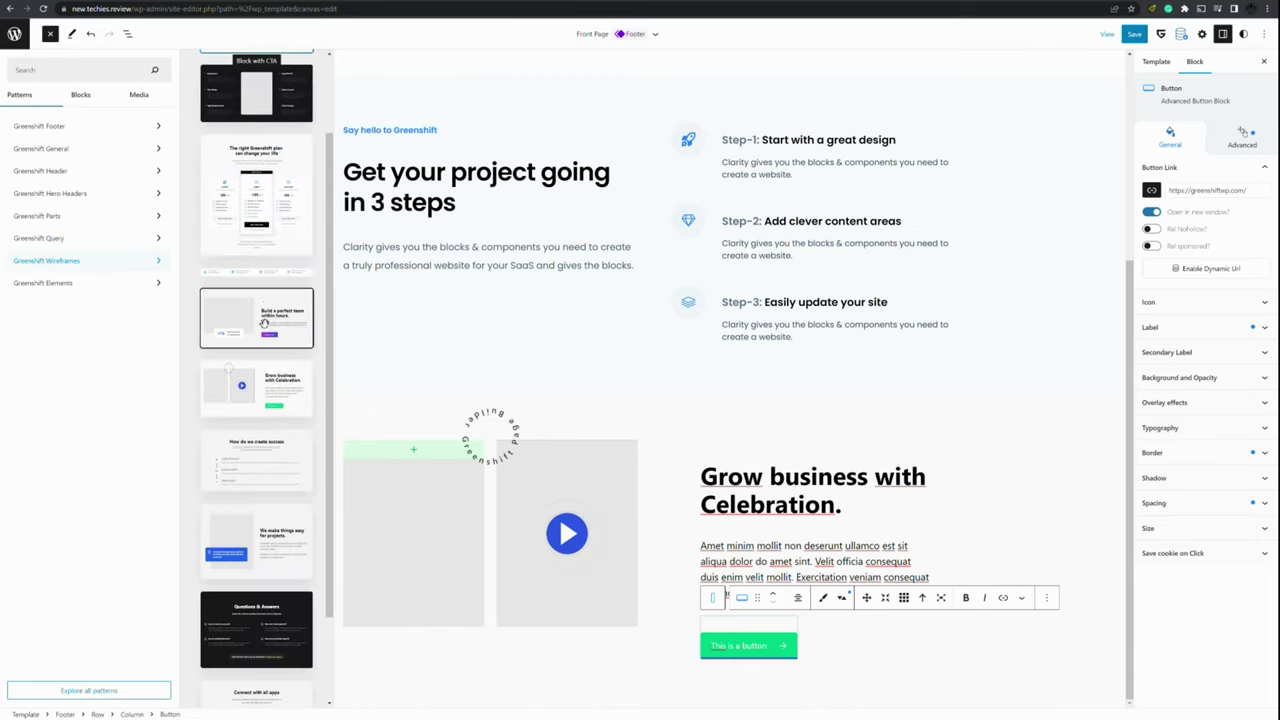
scroll(279, 422, down, 2)
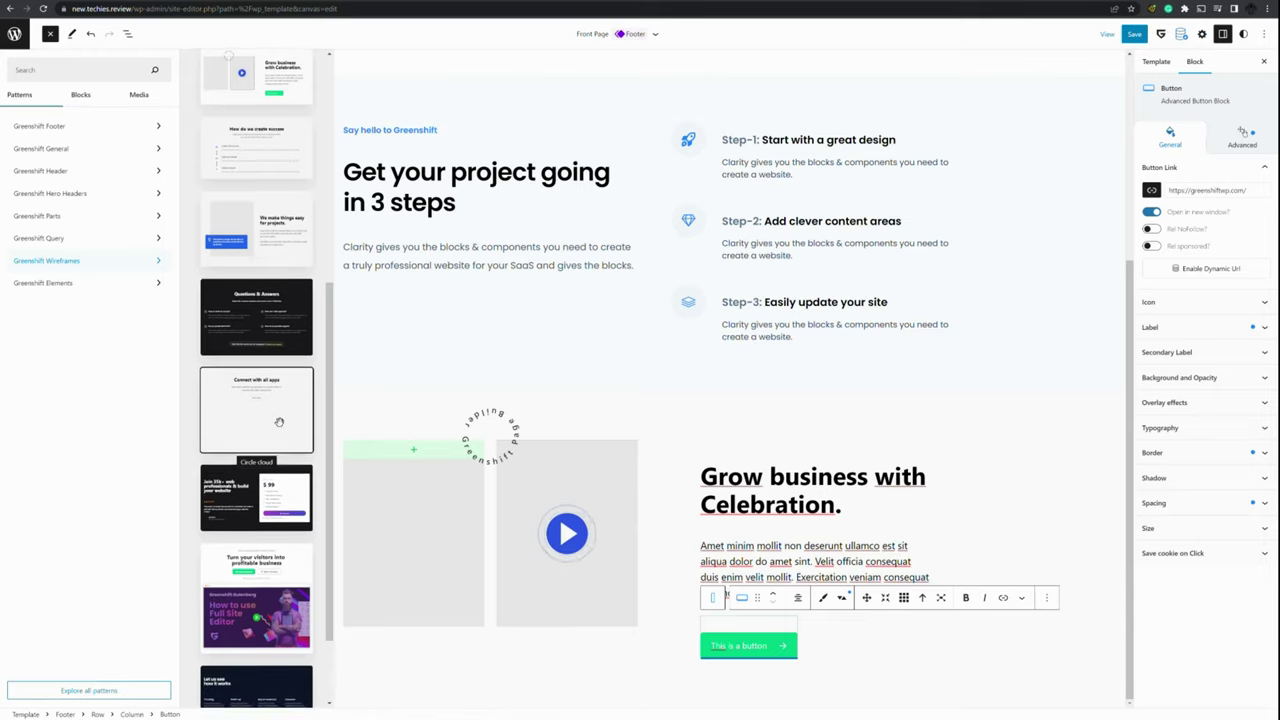
click(66, 286)
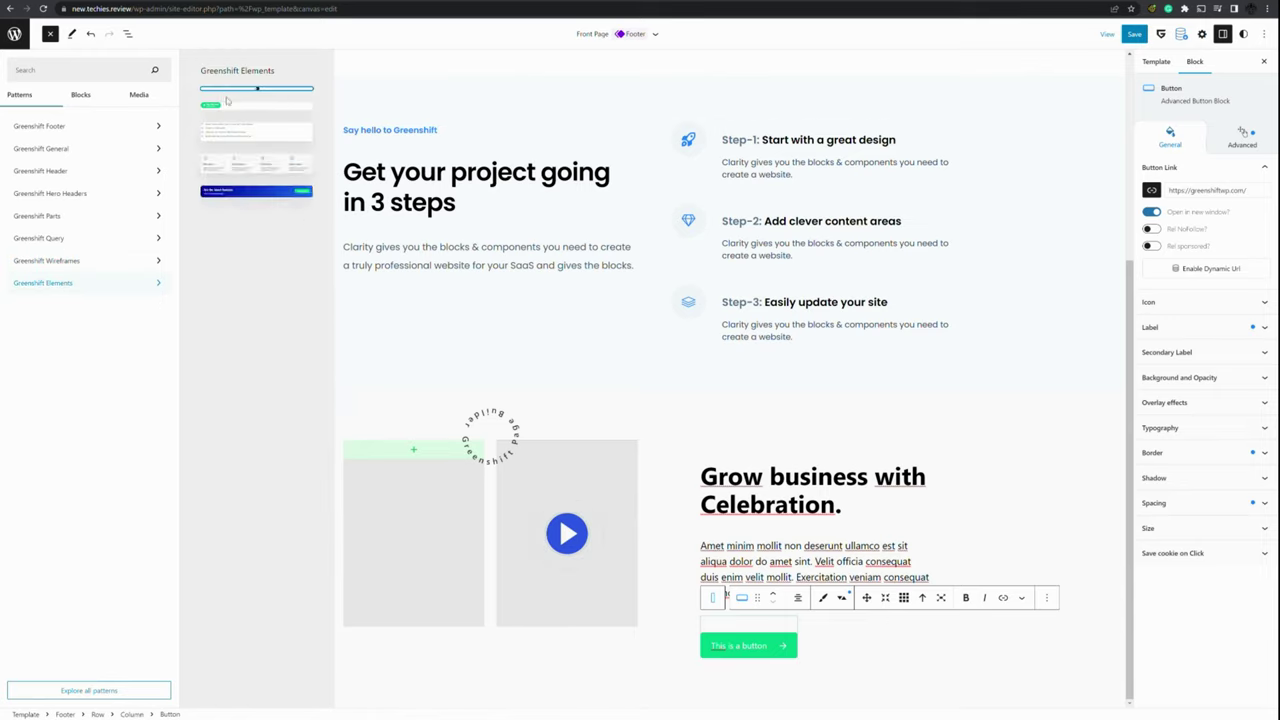
scroll(513, 318, up, 5)
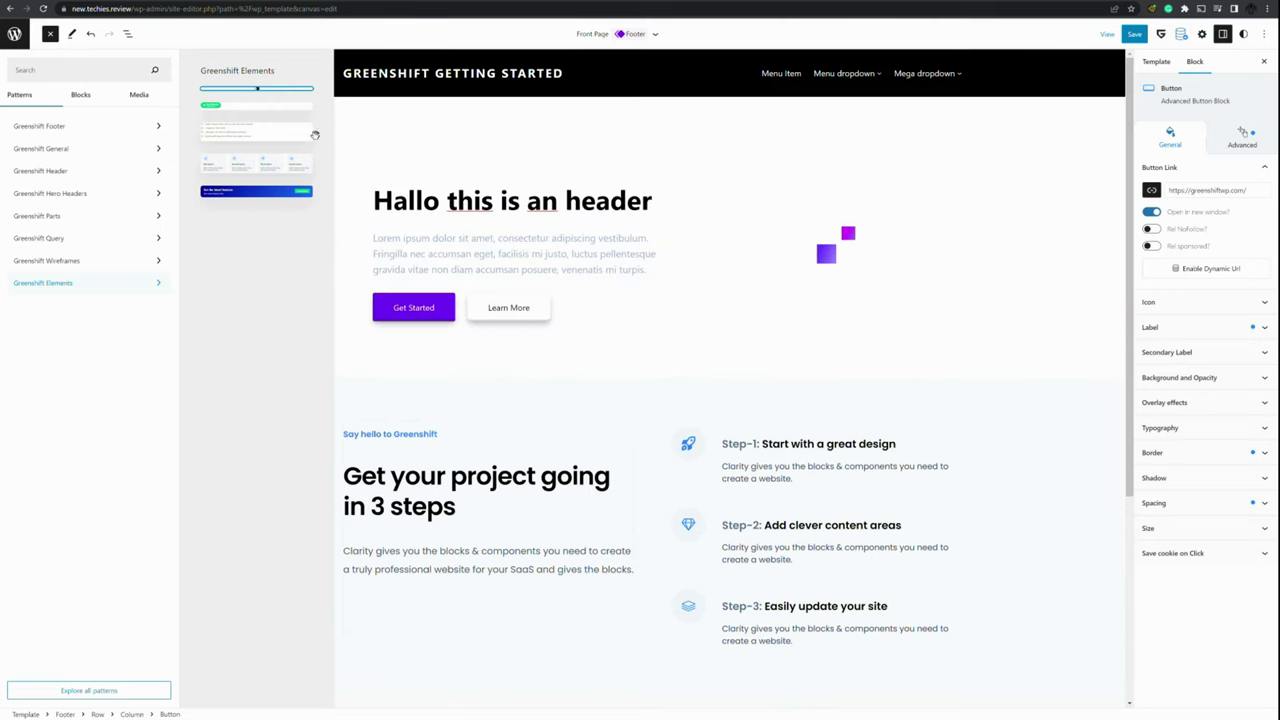
Save the Front Page template edits, confirming in the save panel.
scroll(549, 334, down, 2)
scroll(549, 334, down, 5)
scroll(549, 334, up, 7)
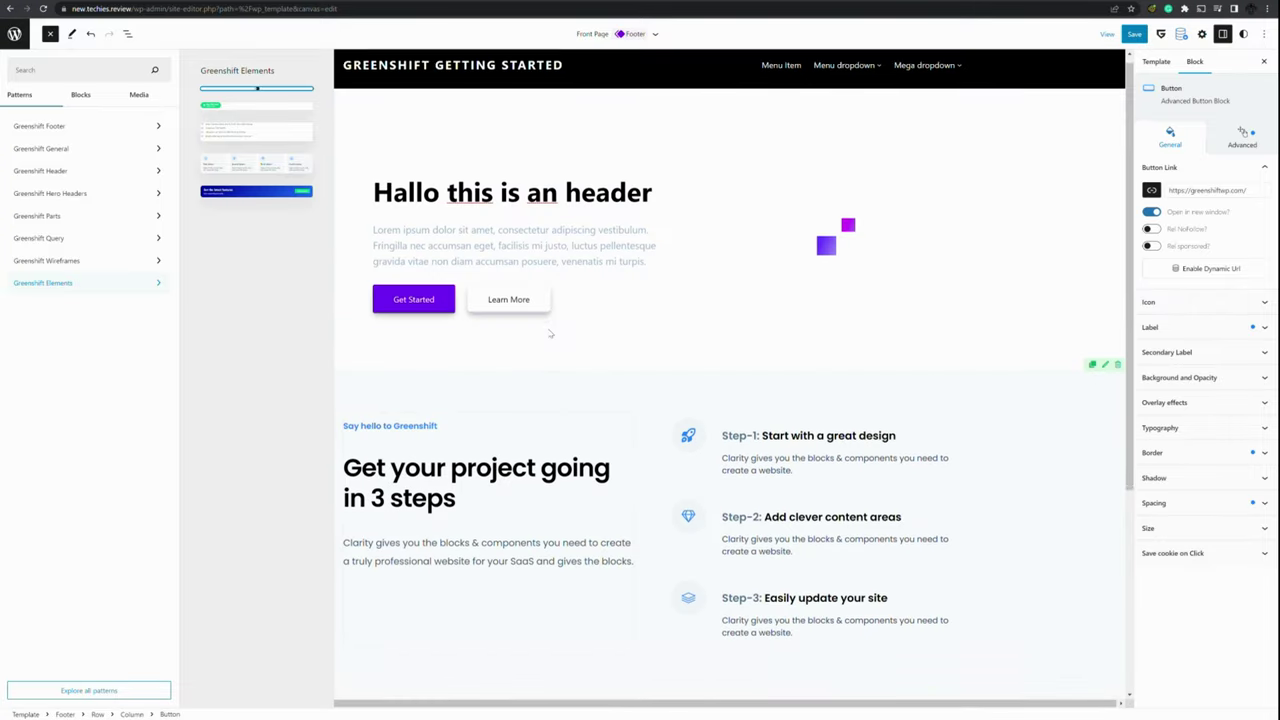
click(1135, 34)
click(1145, 33)
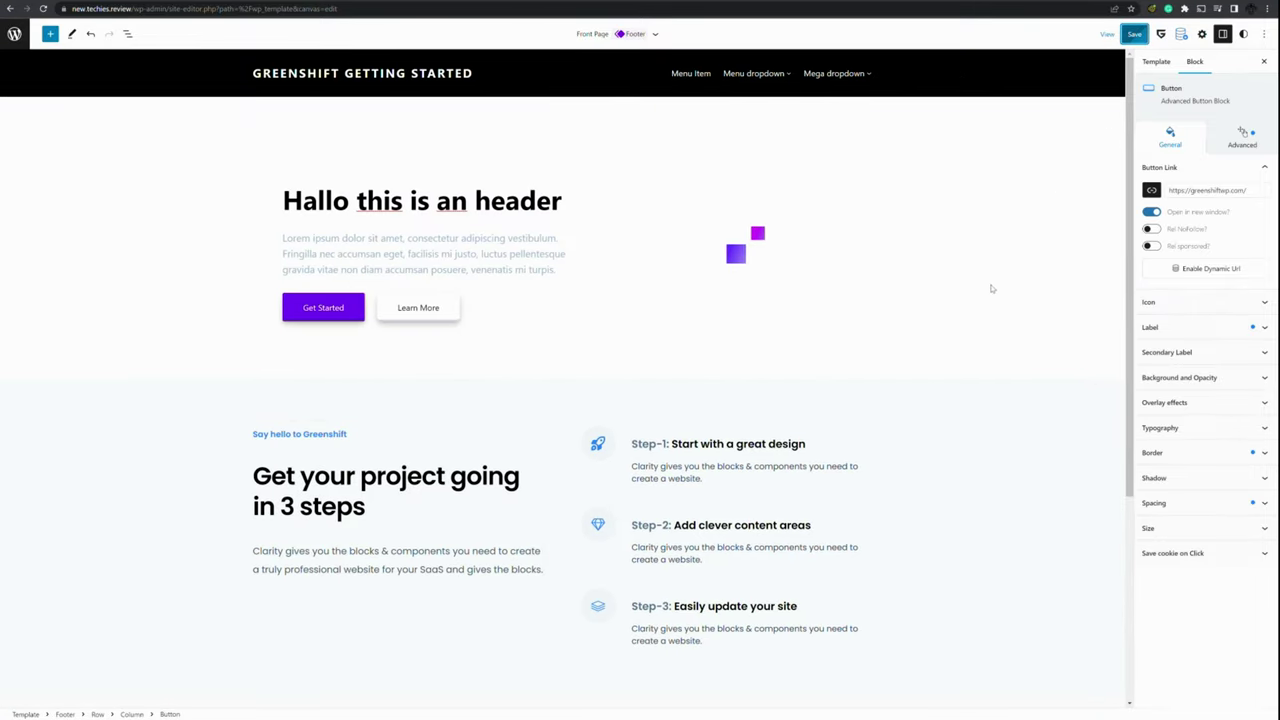
scroll(582, 262, down, 3)
scroll(582, 262, up, 3)
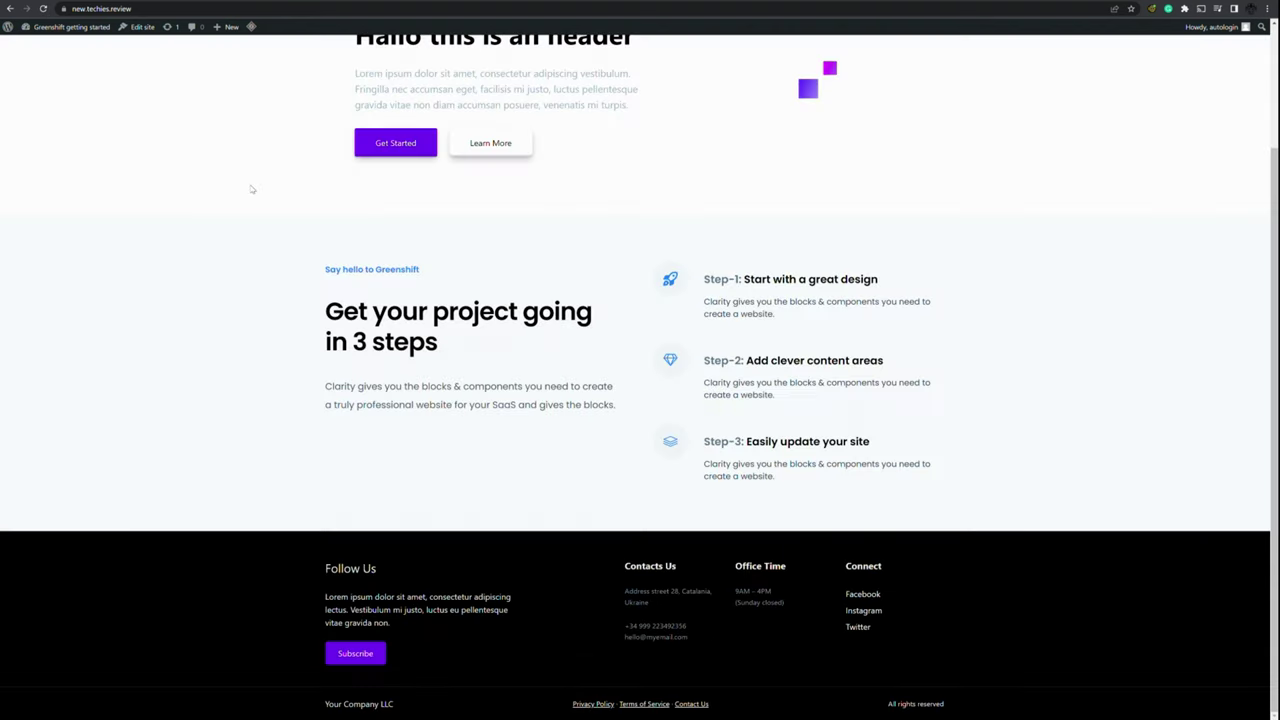
Scroll through the live front page to review its header, hero, steps and footer.
scroll(252, 189, up, 3)
scroll(778, 290, down, 3)
scroll(440, 337, up, 3)
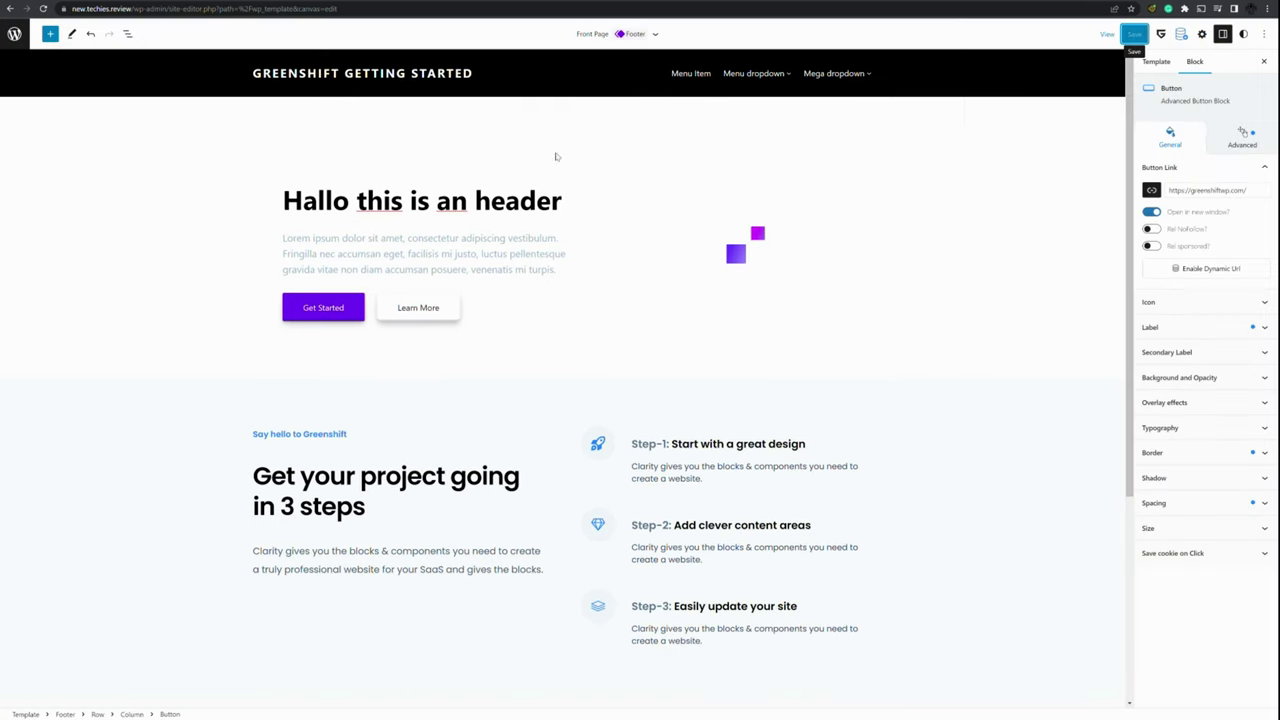
scroll(554, 157, down, 5)
scroll(1077, 217, up, 4)
scroll(1077, 217, up, 2)
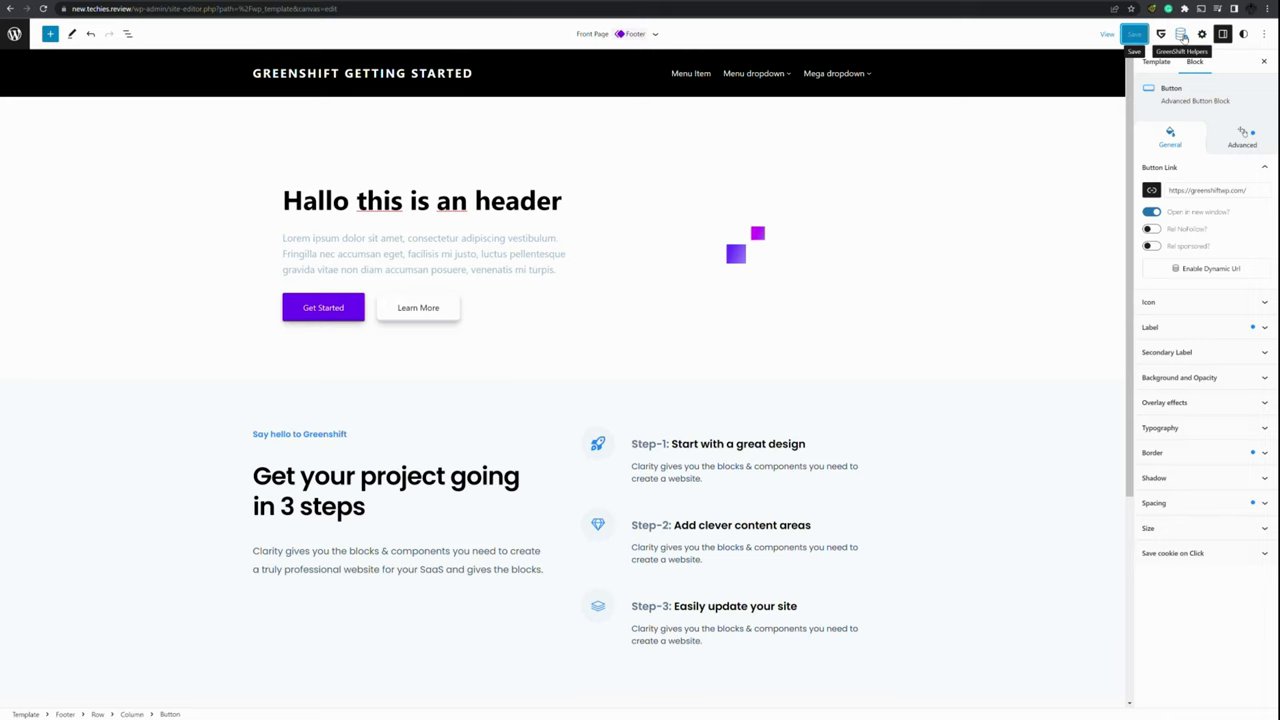
Open the GreenShift Templates library and scroll its 41 section templates, e.g. CTA section and Pin scroll sequence.
click(1182, 35)
click(1194, 100)
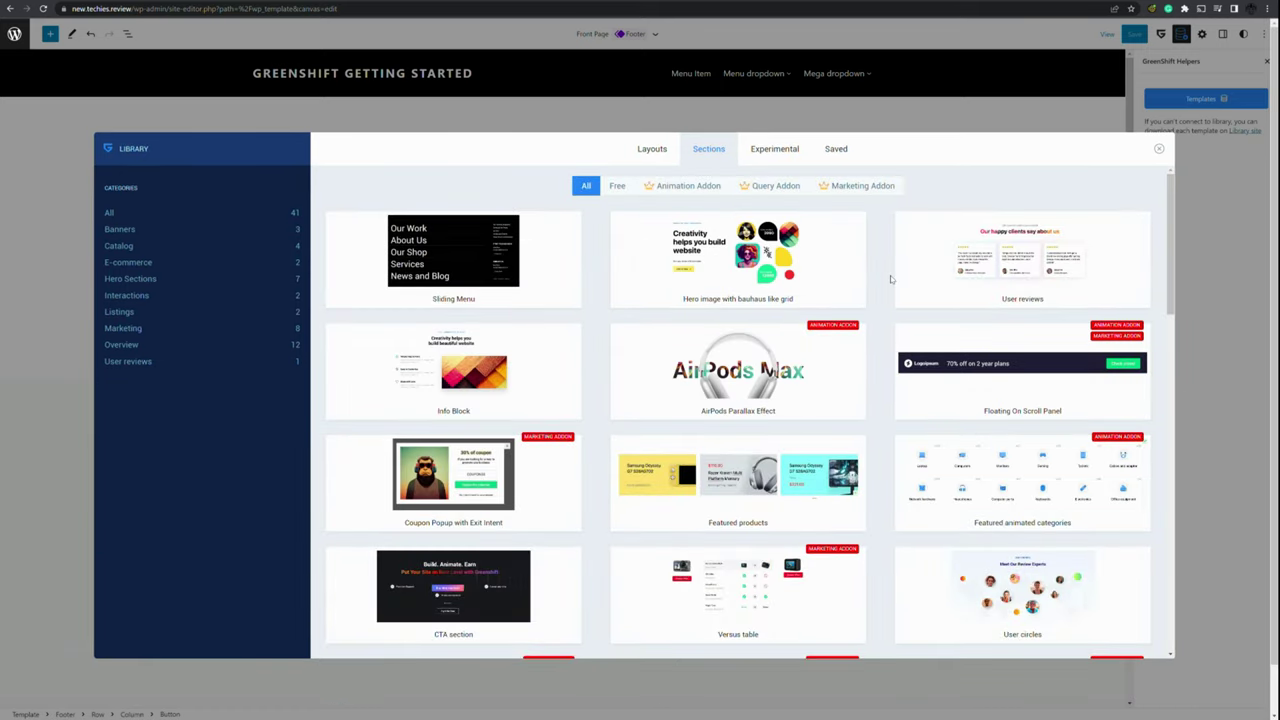
mouse_move(796, 343)
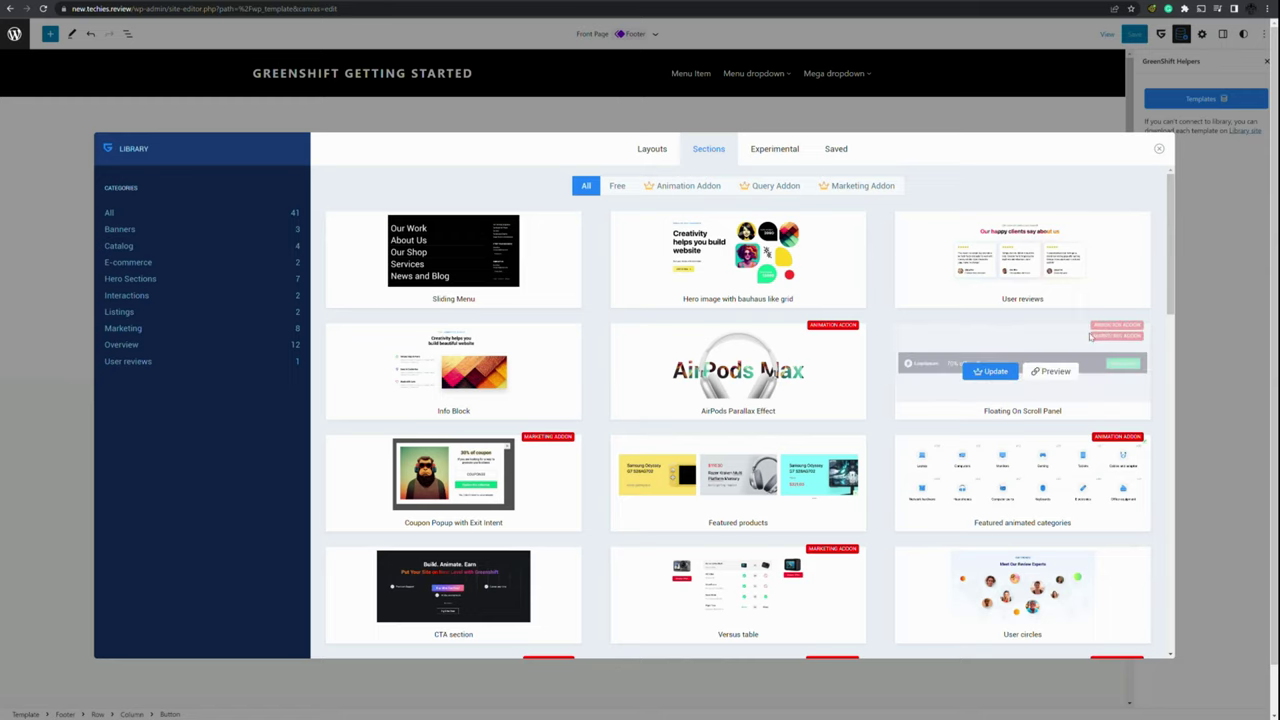
scroll(768, 463, down, 3)
scroll(768, 463, down, 2)
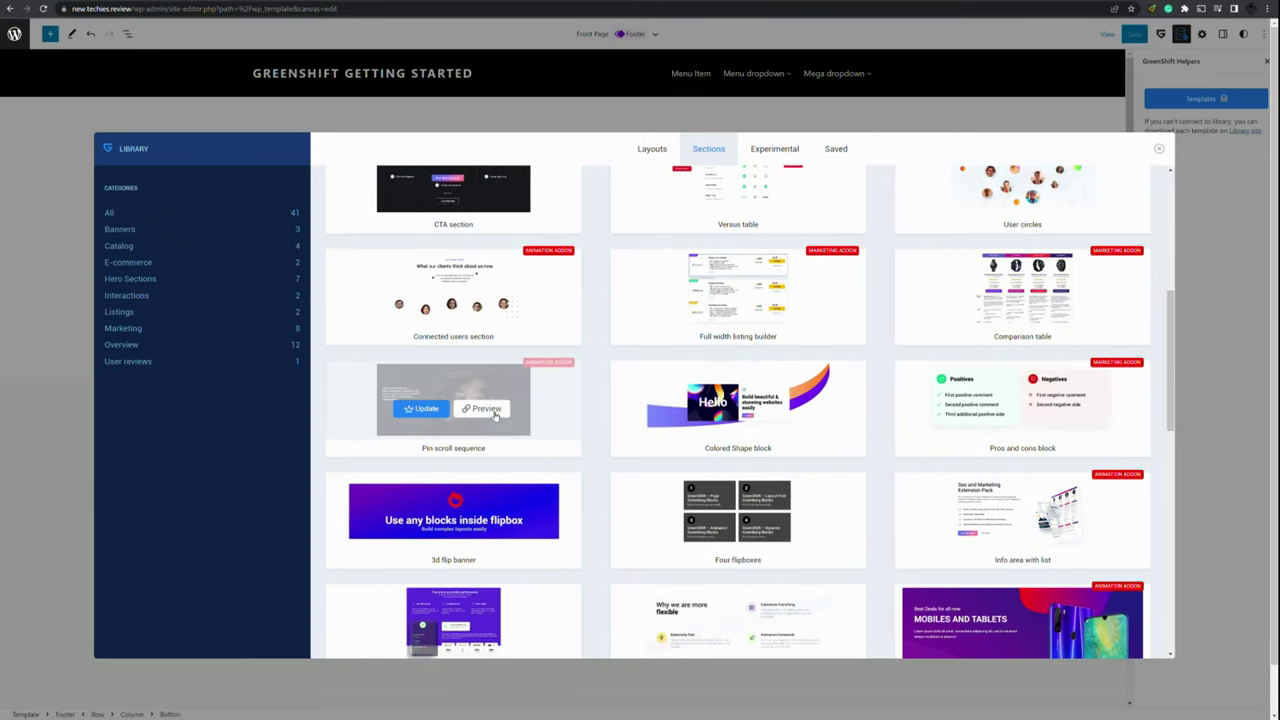
Preview the Pin scroll sequence section live and scroll through its pinned image animation.
click(490, 410)
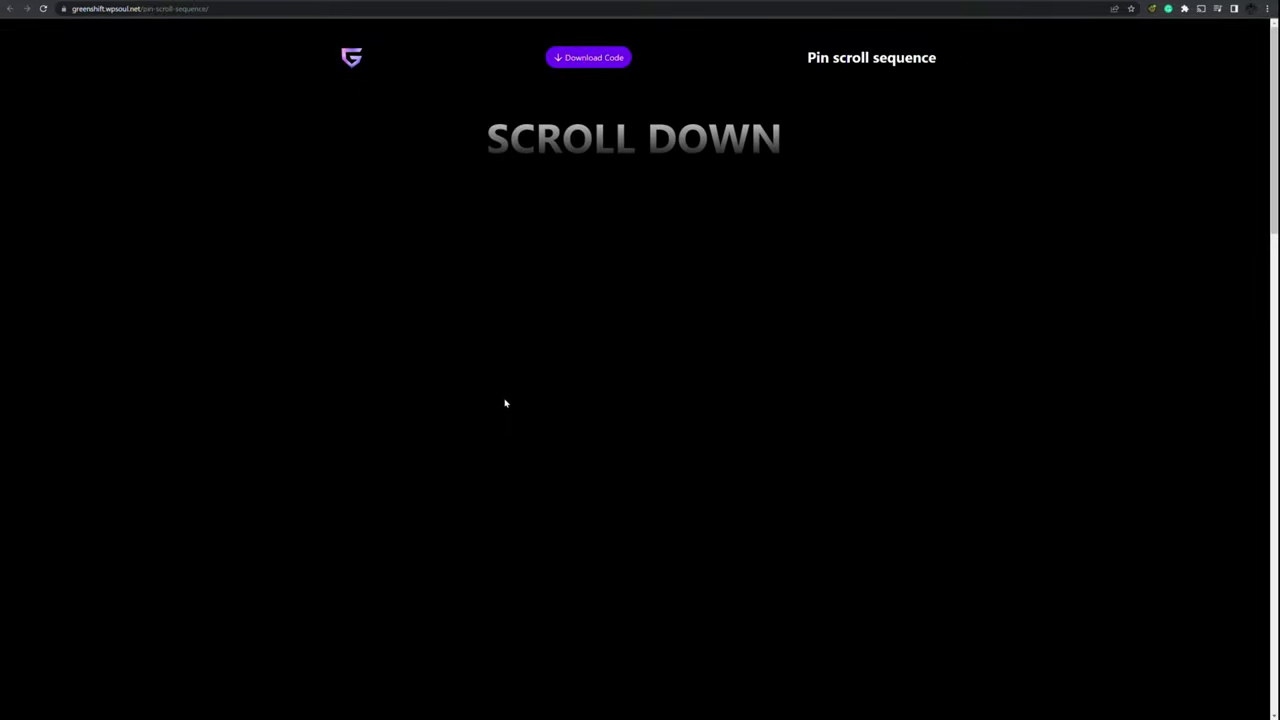
scroll(585, 375, down, 10)
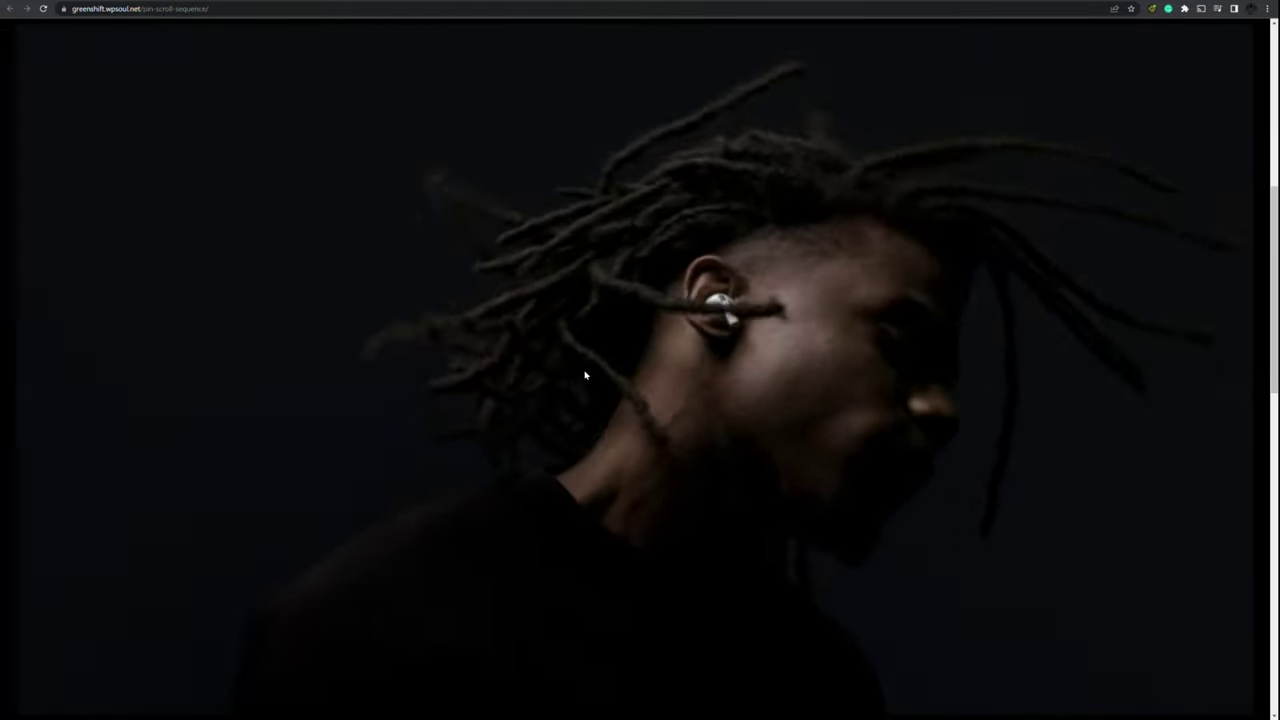
scroll(585, 375, down, 10)
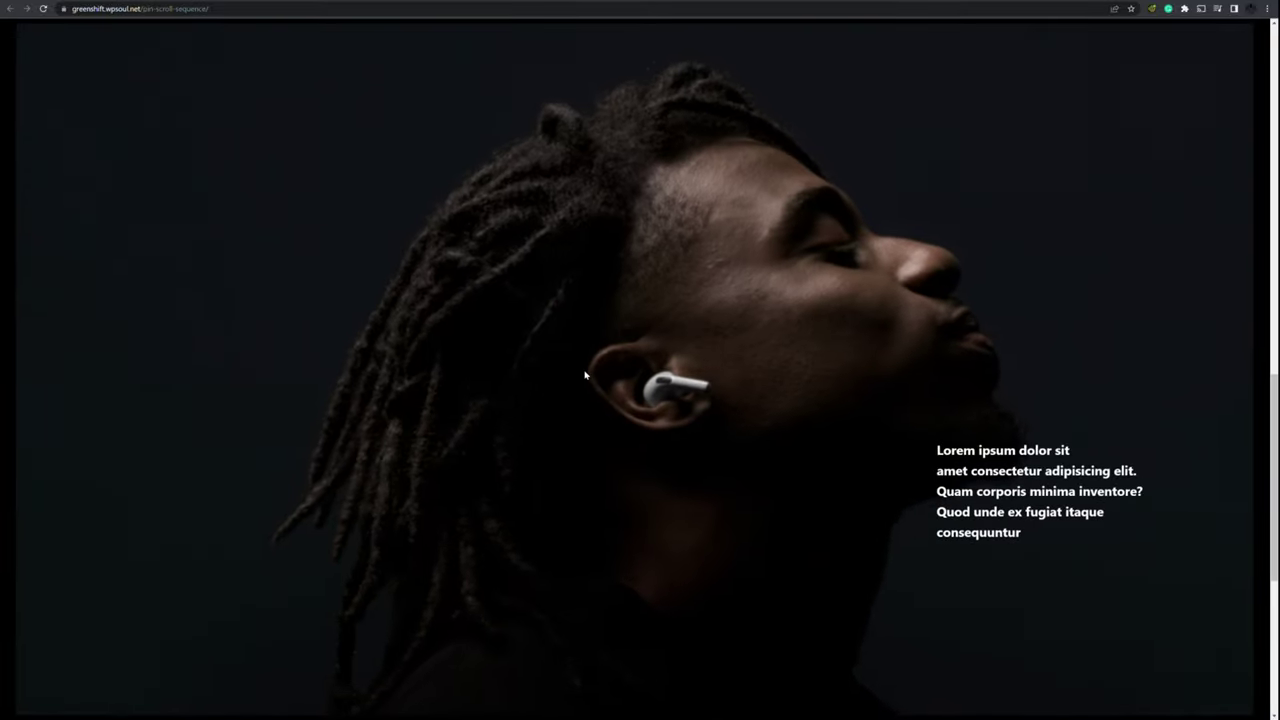
scroll(585, 375, down, 10)
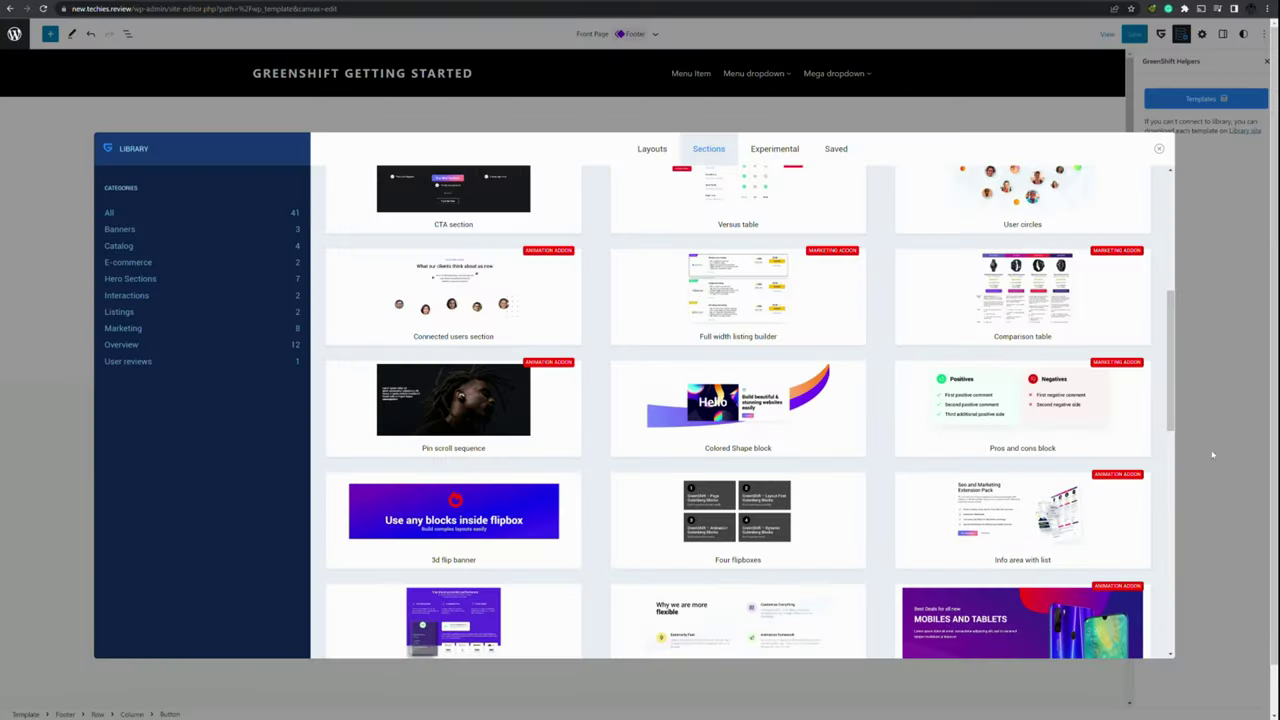
Close the template library and select the Header template part at the top of the canvas.
click(1161, 149)
scroll(984, 288, down, 3)
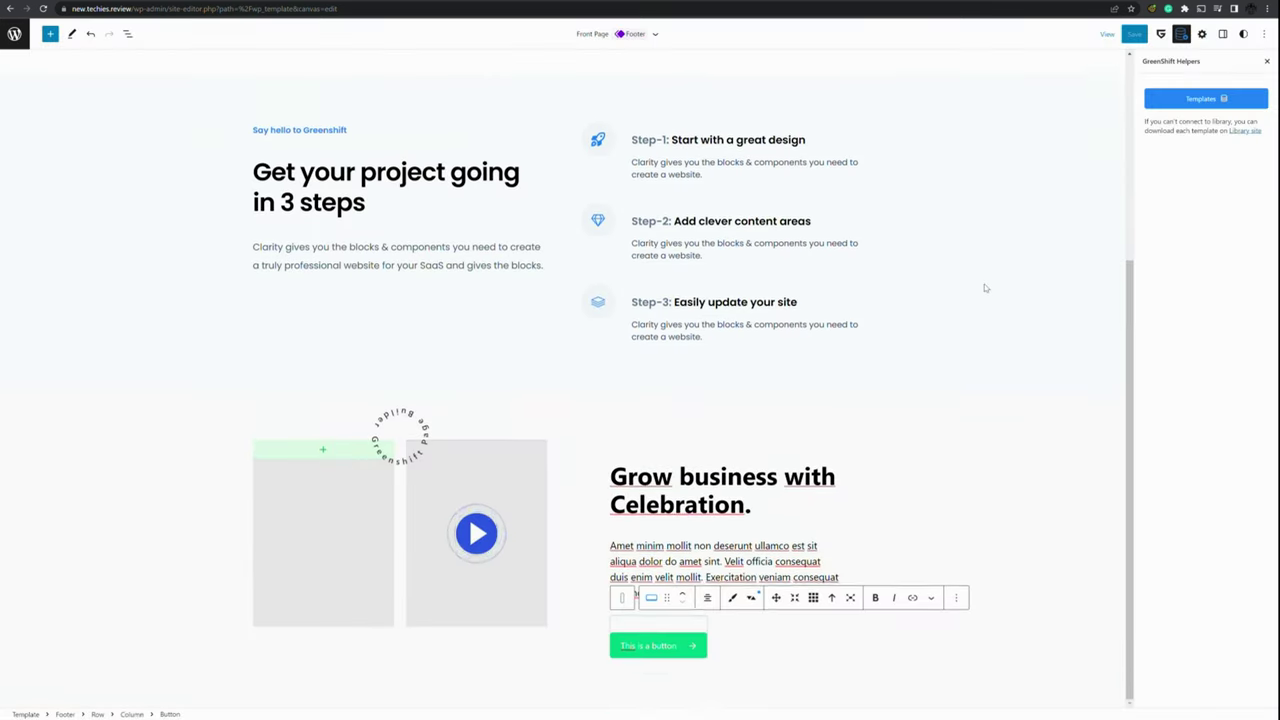
scroll(540, 510, up, 3)
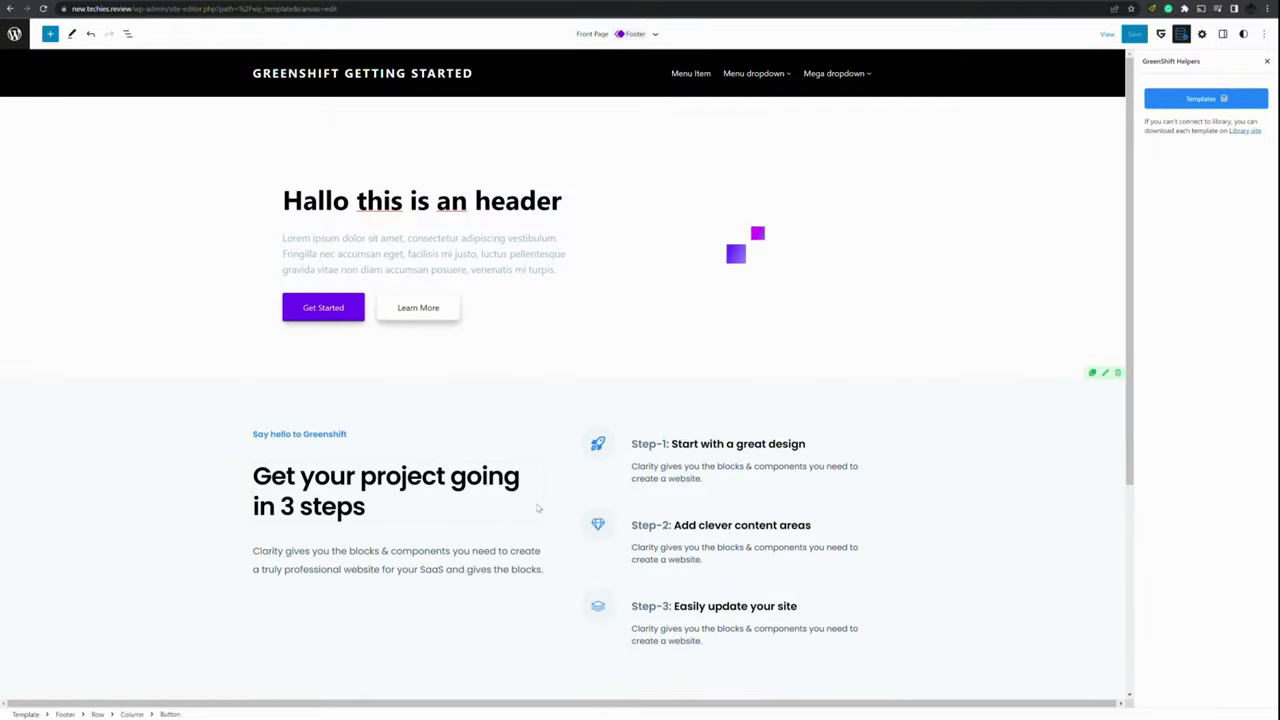
scroll(540, 510, down, 3)
scroll(540, 510, up, 3)
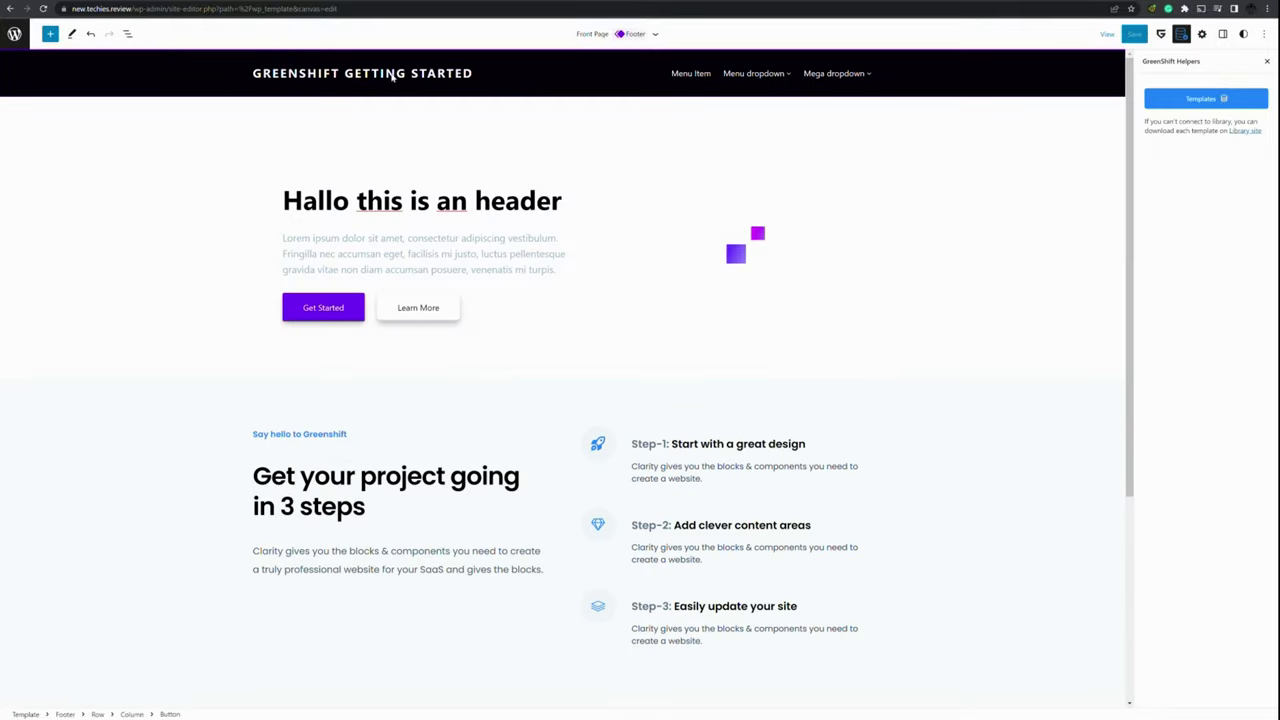
click(513, 82)
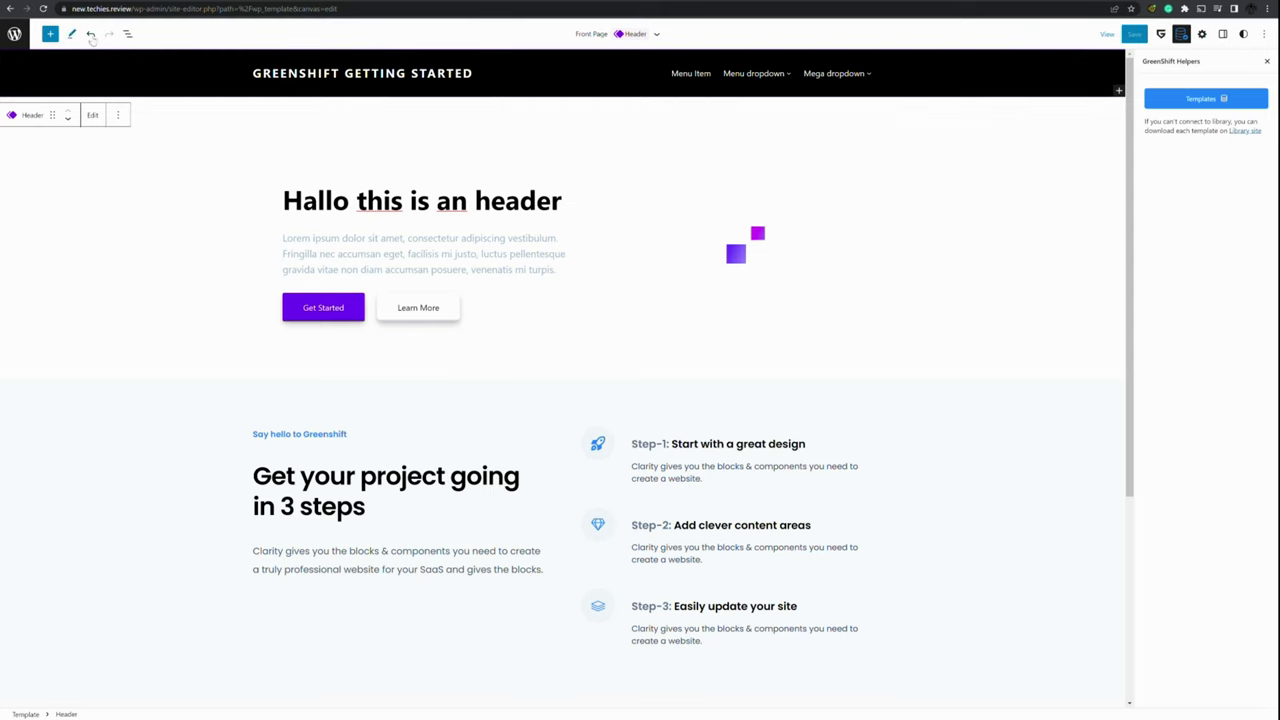
Navigate through Templates to edit the Front Page template and select its header part.
click(14, 38)
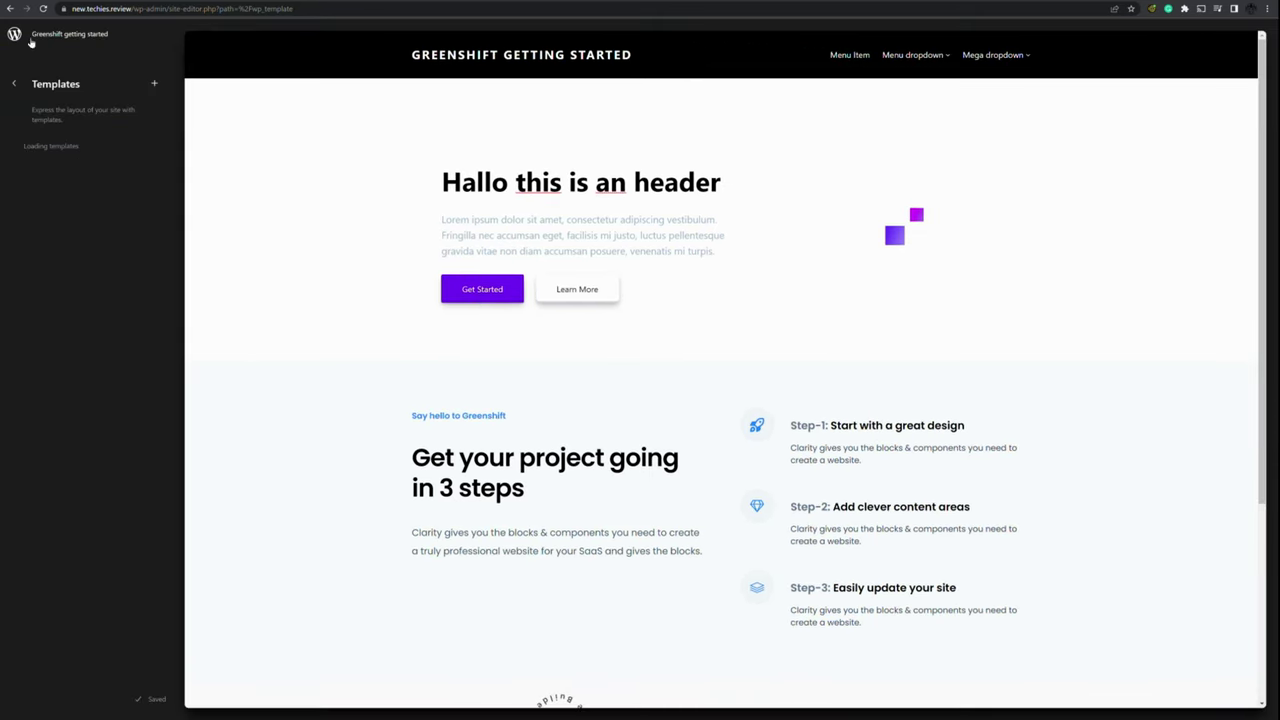
click(16, 88)
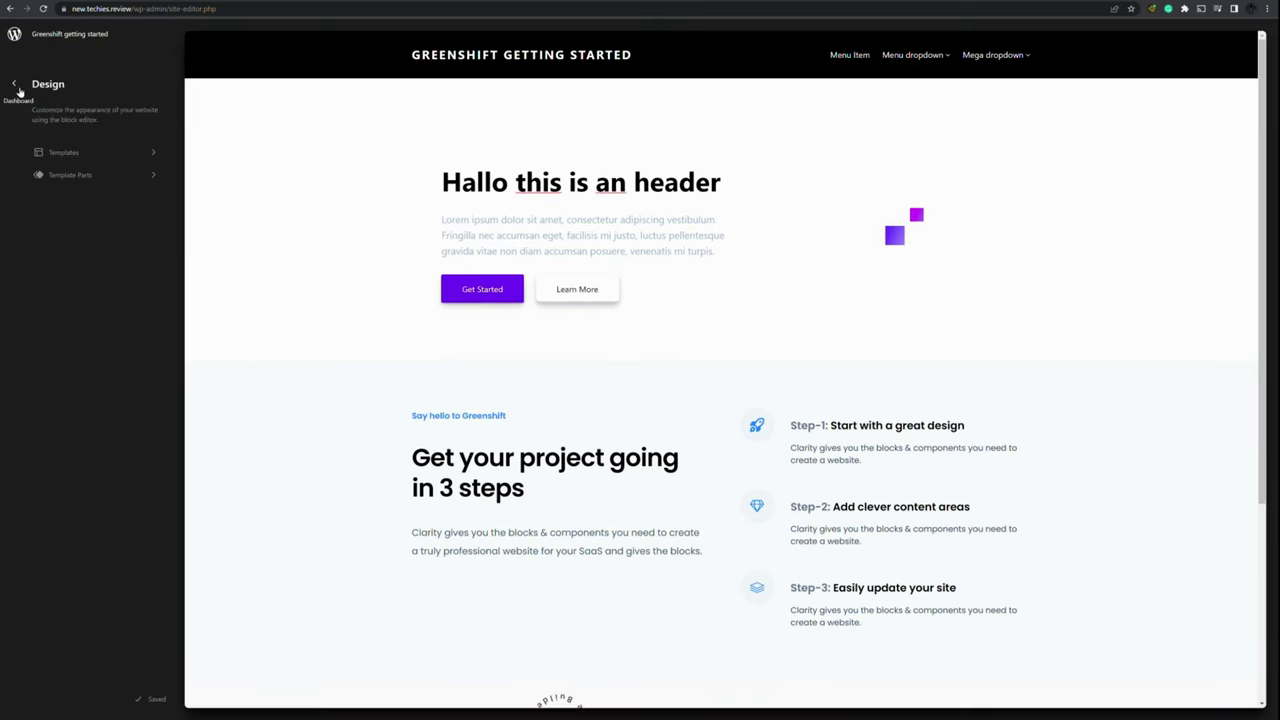
click(83, 178)
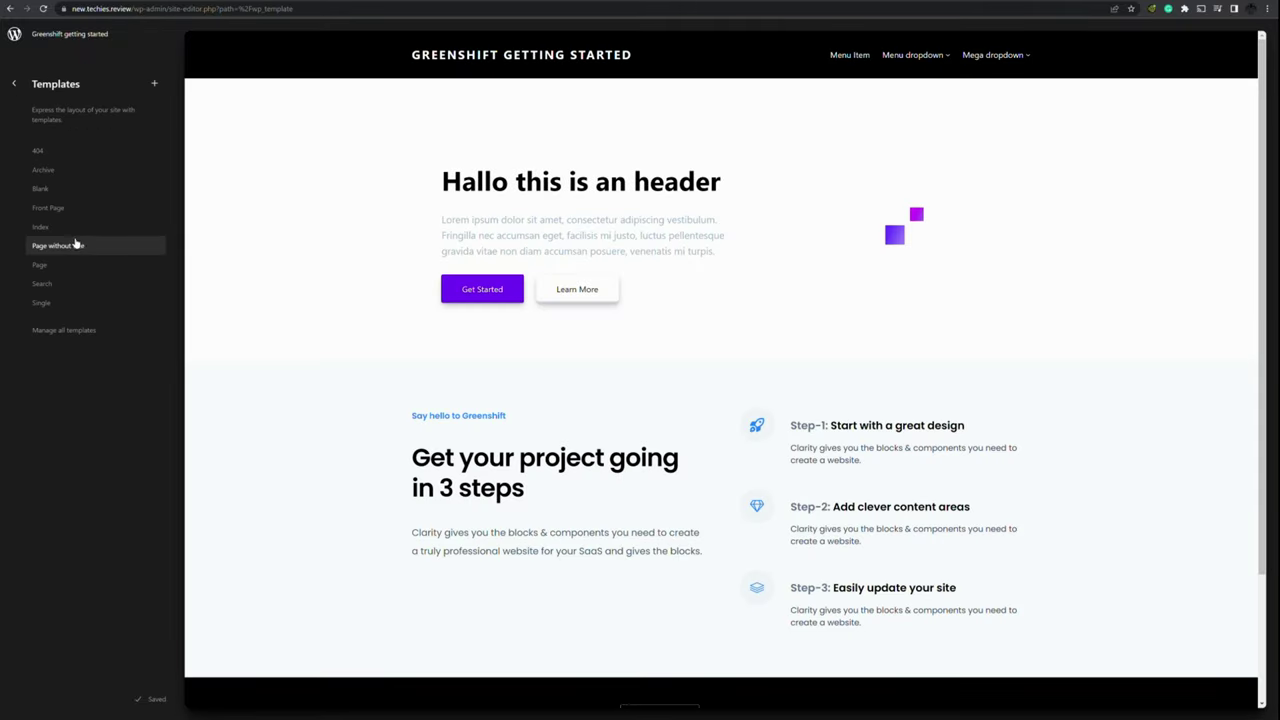
click(62, 211)
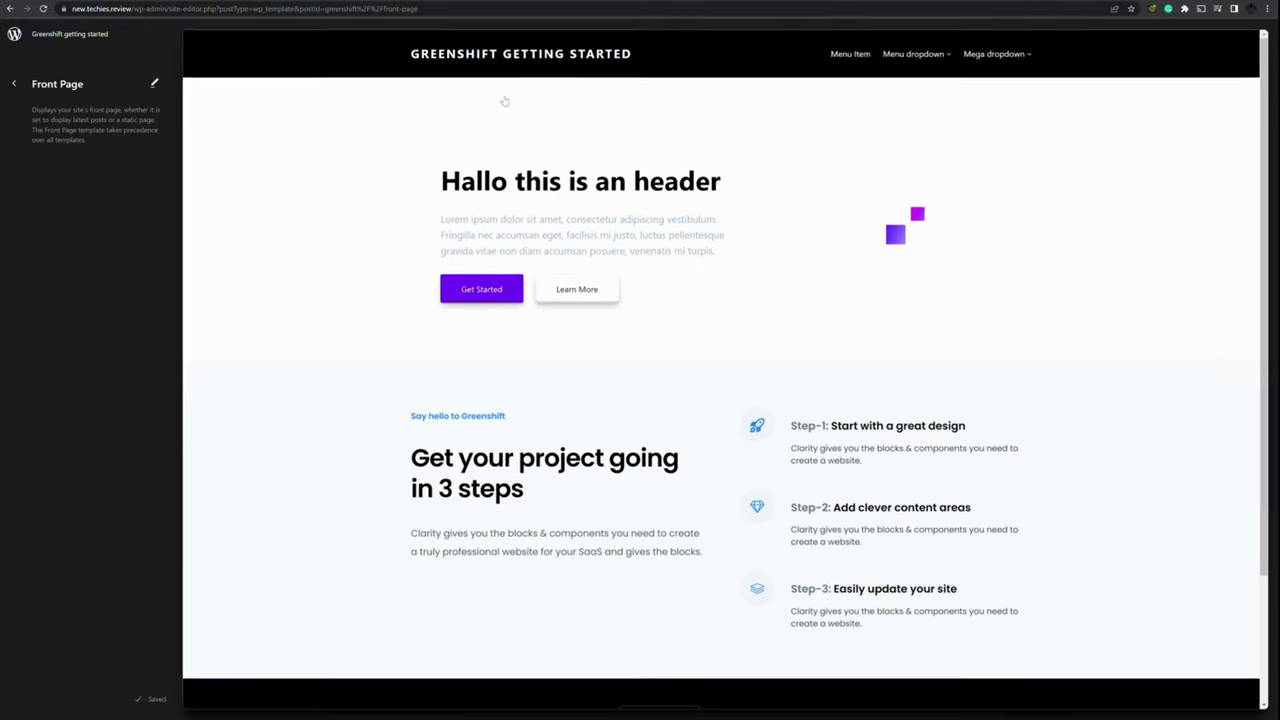
click(154, 83)
click(560, 77)
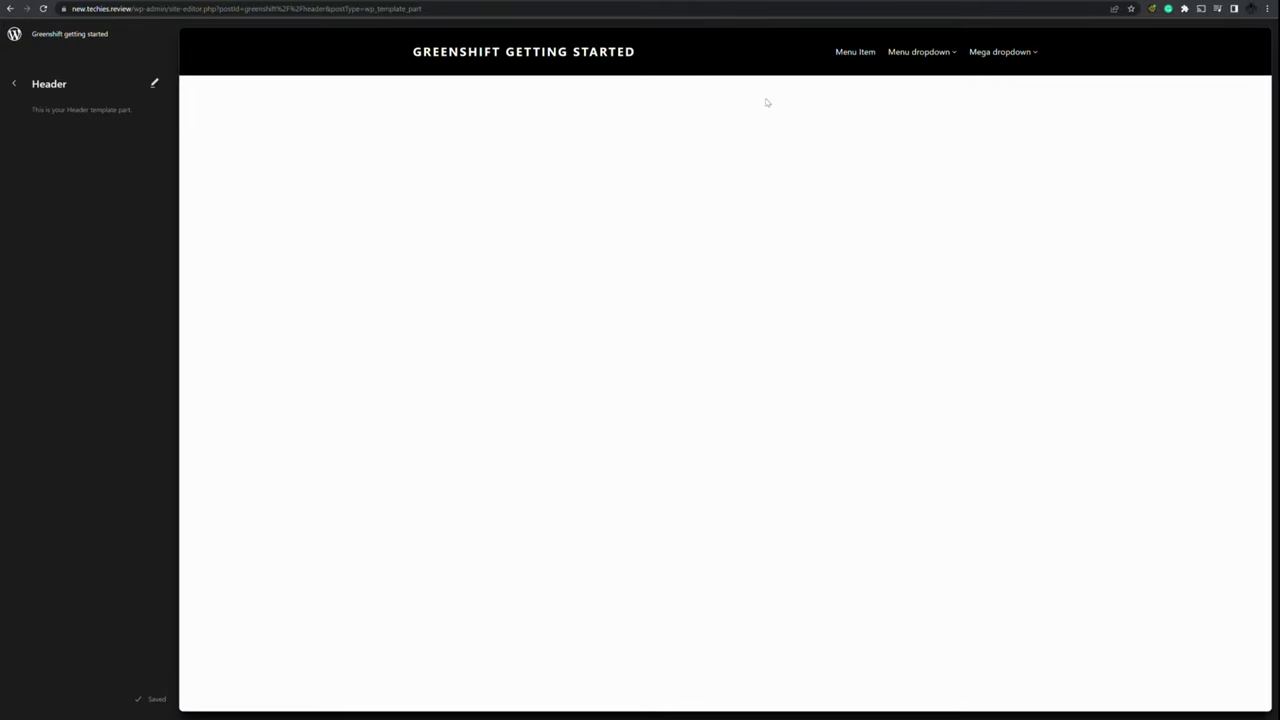
Remove the header's Group block and drop in the white GreenShift header pattern.
click(770, 90)
click(1090, 107)
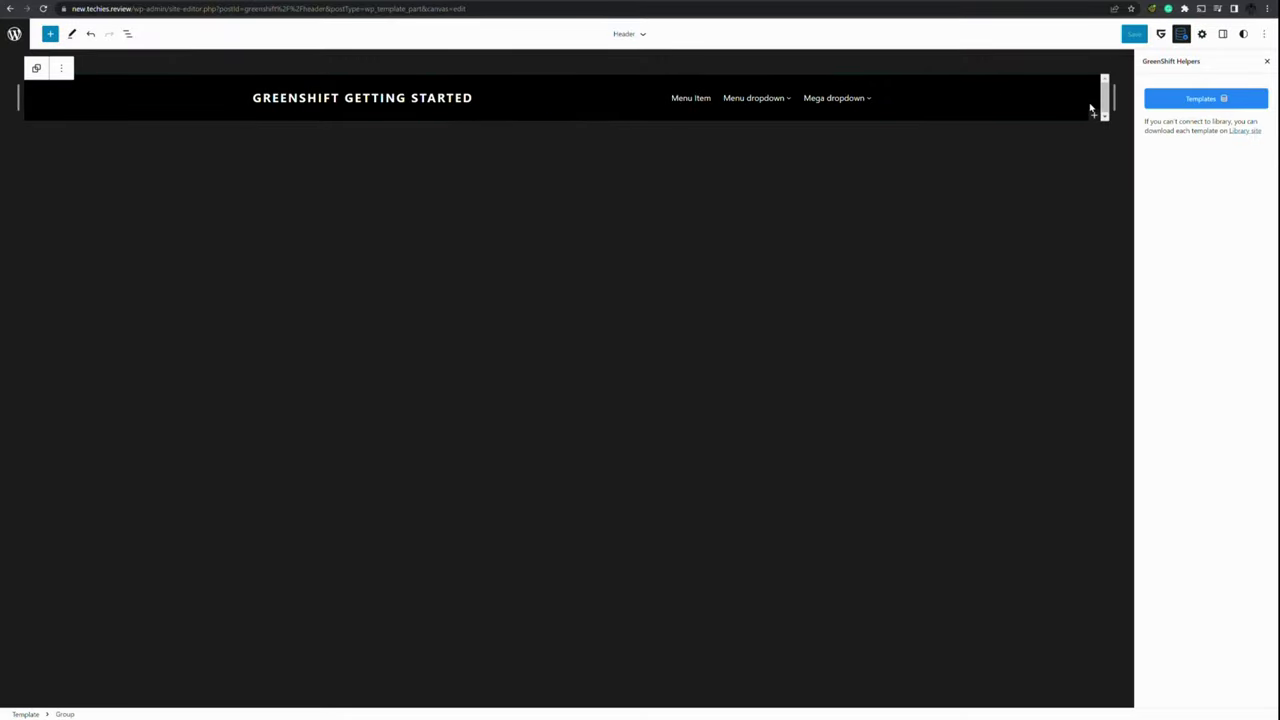
click(61, 68)
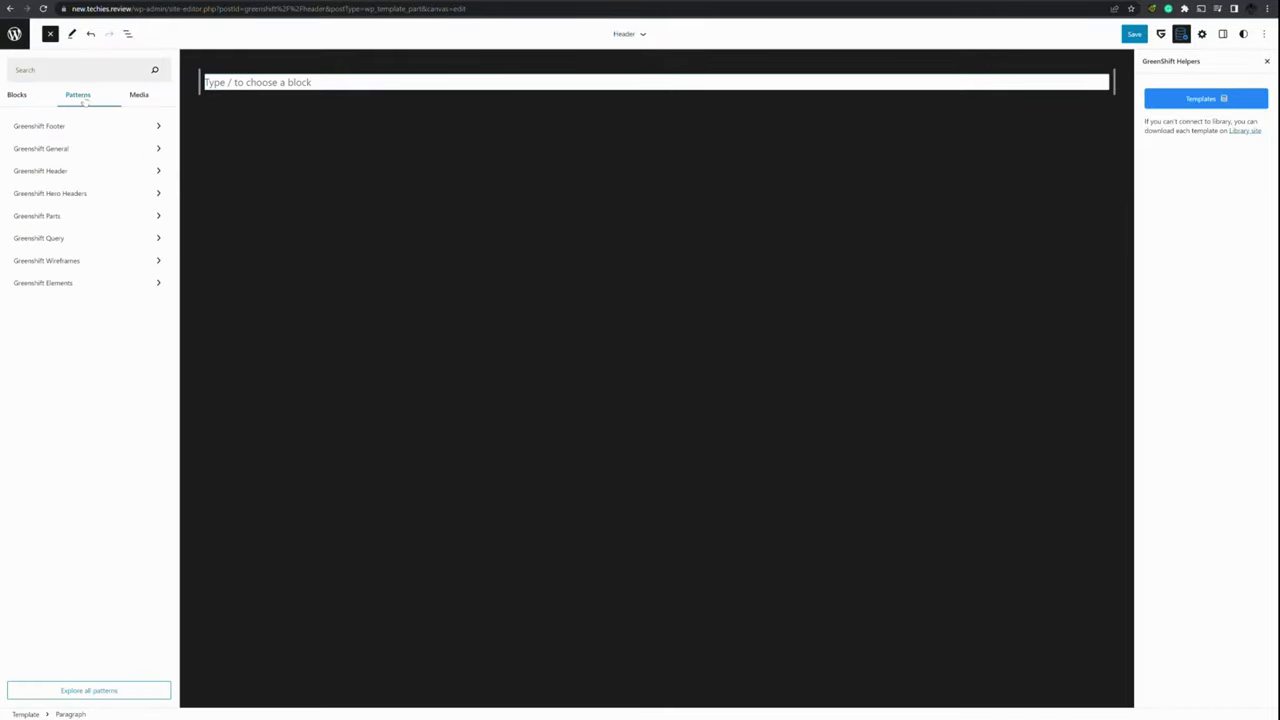
click(88, 171)
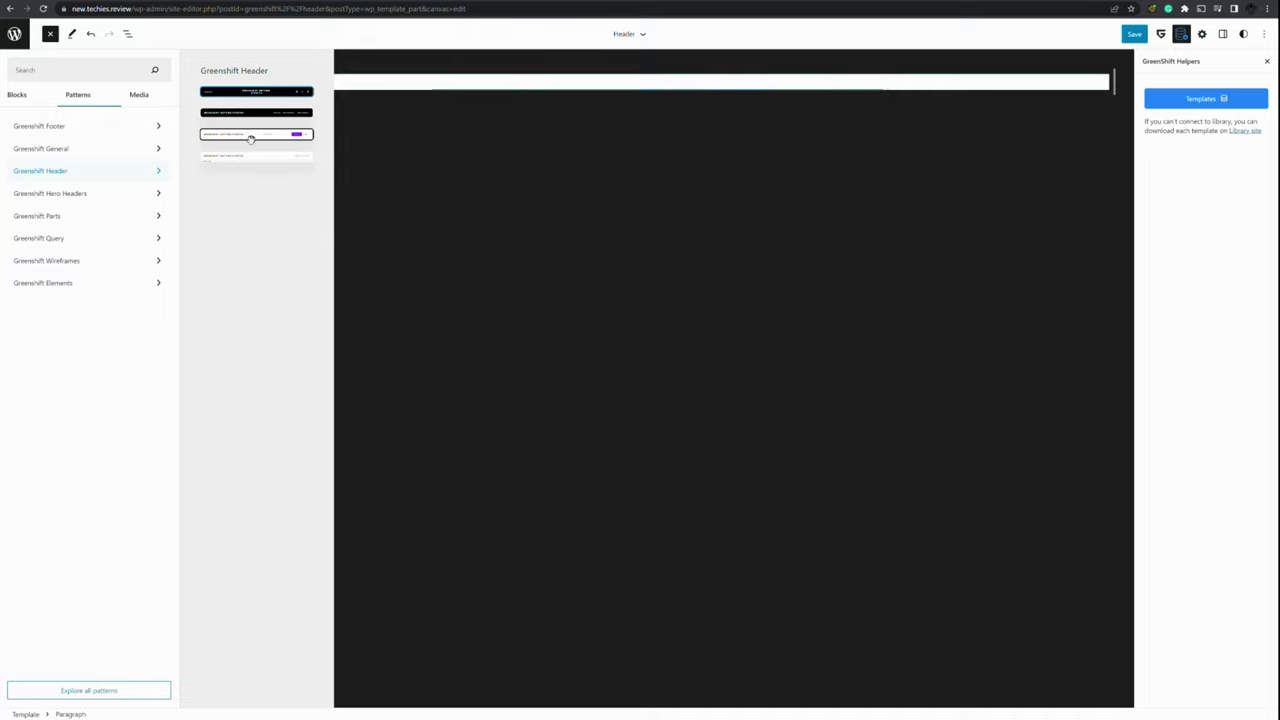
drag(252, 134, 389, 81)
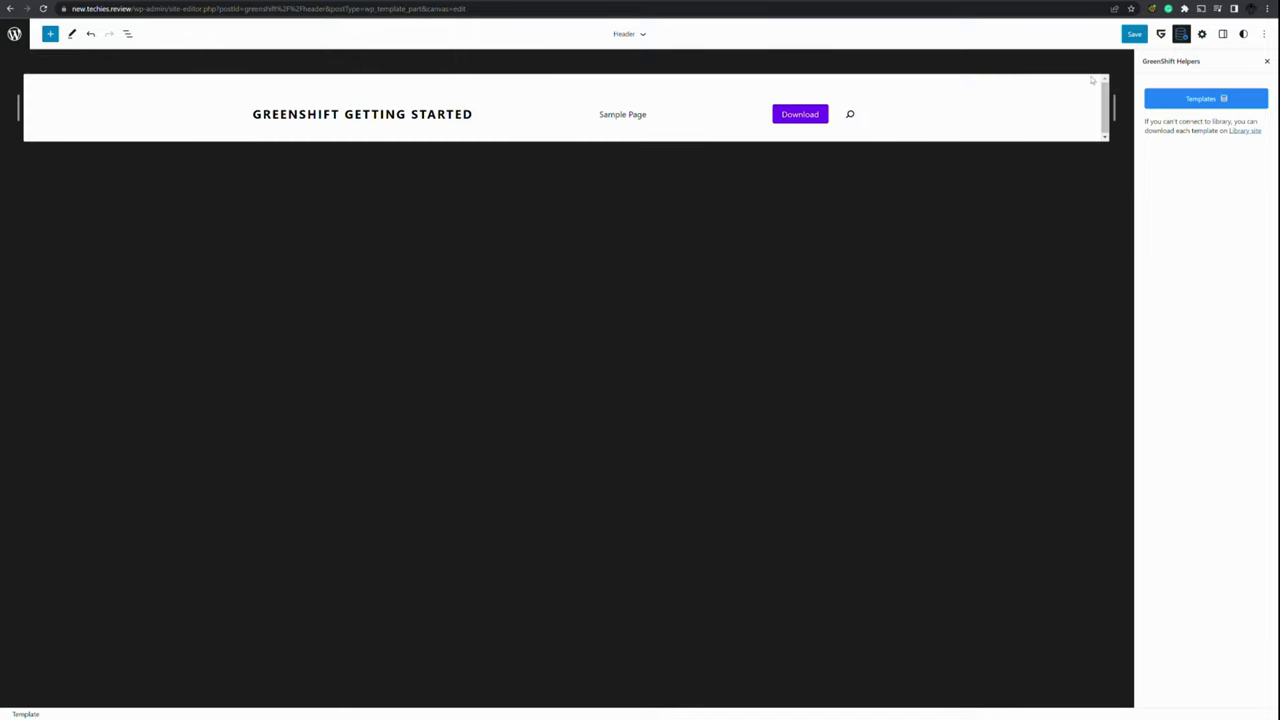
Save the new header and check its Sample Page navigation item.
click(1134, 33)
key(Escape)
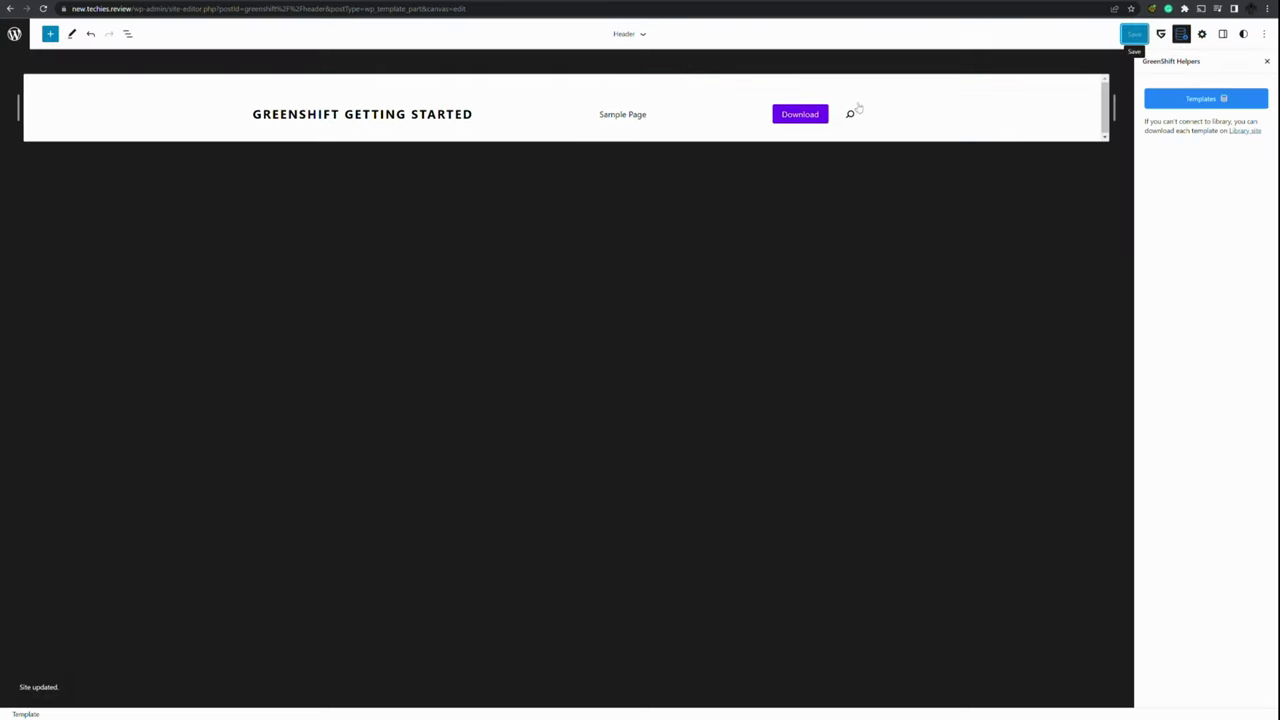
click(628, 117)
click(251, 216)
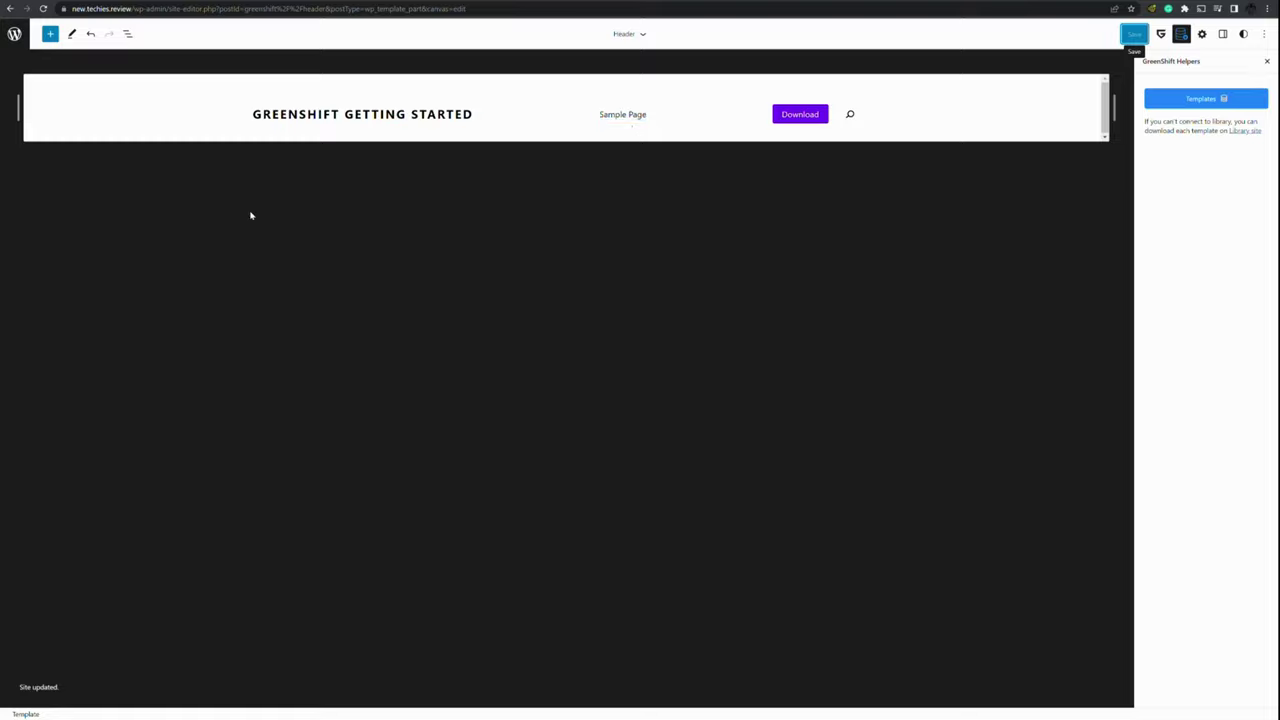
Open the Footer template part for editing and delete its upper footer section.
click(15, 36)
click(14, 84)
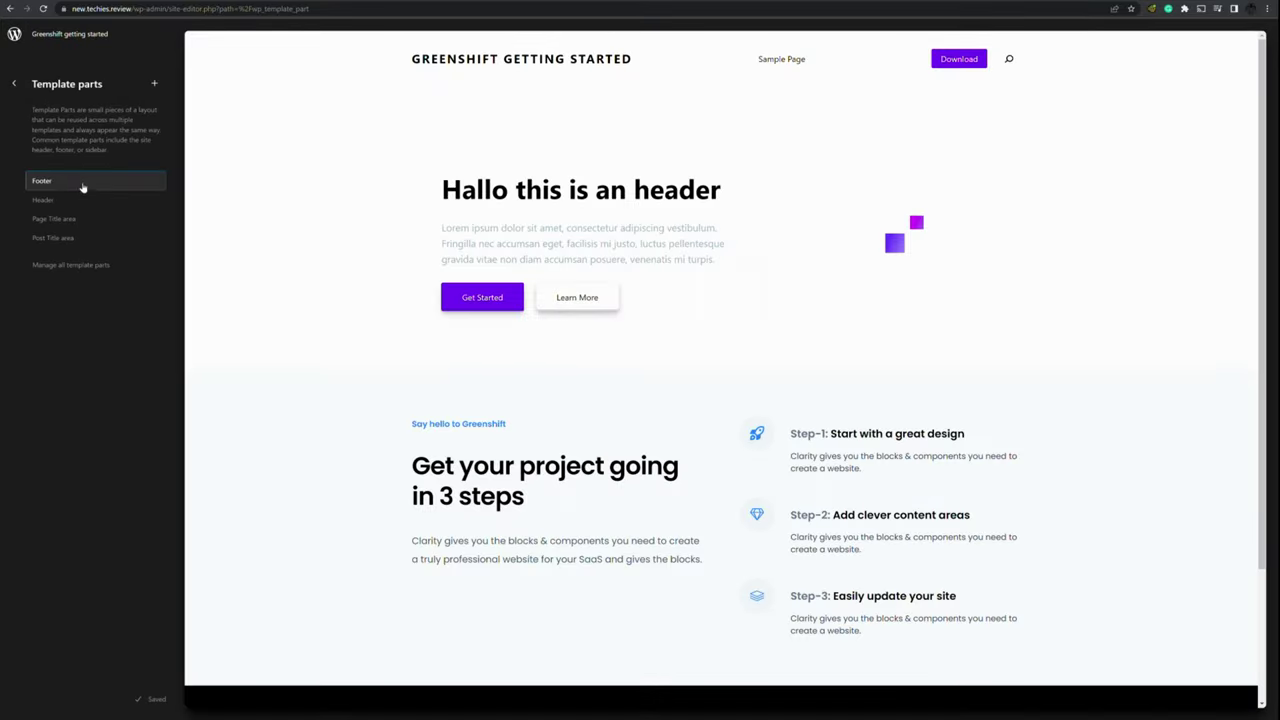
click(84, 182)
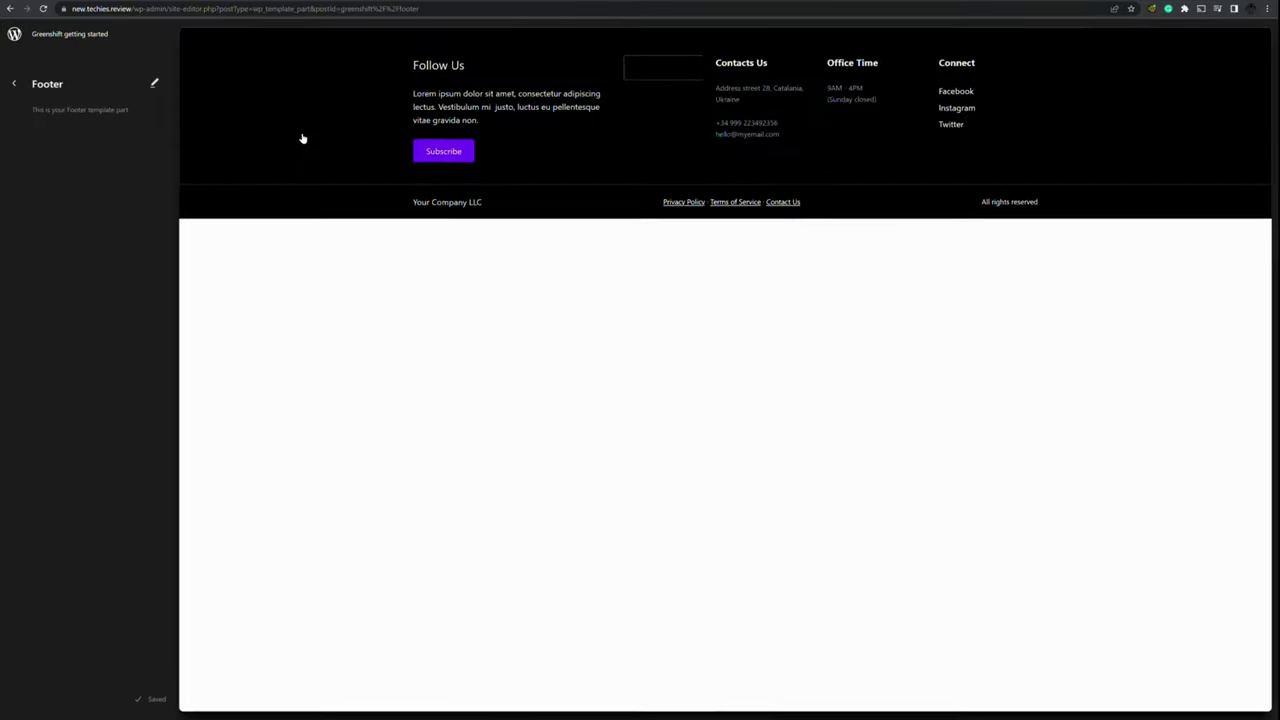
click(303, 138)
click(98, 148)
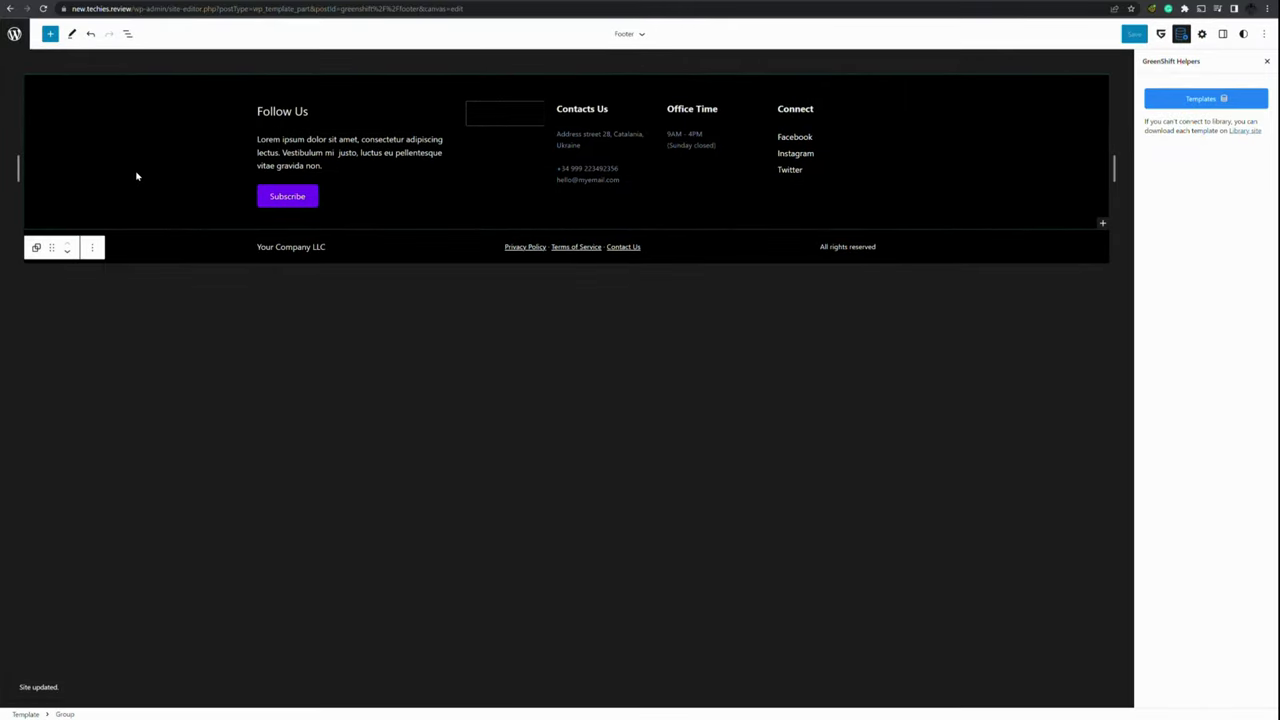
key(Delete)
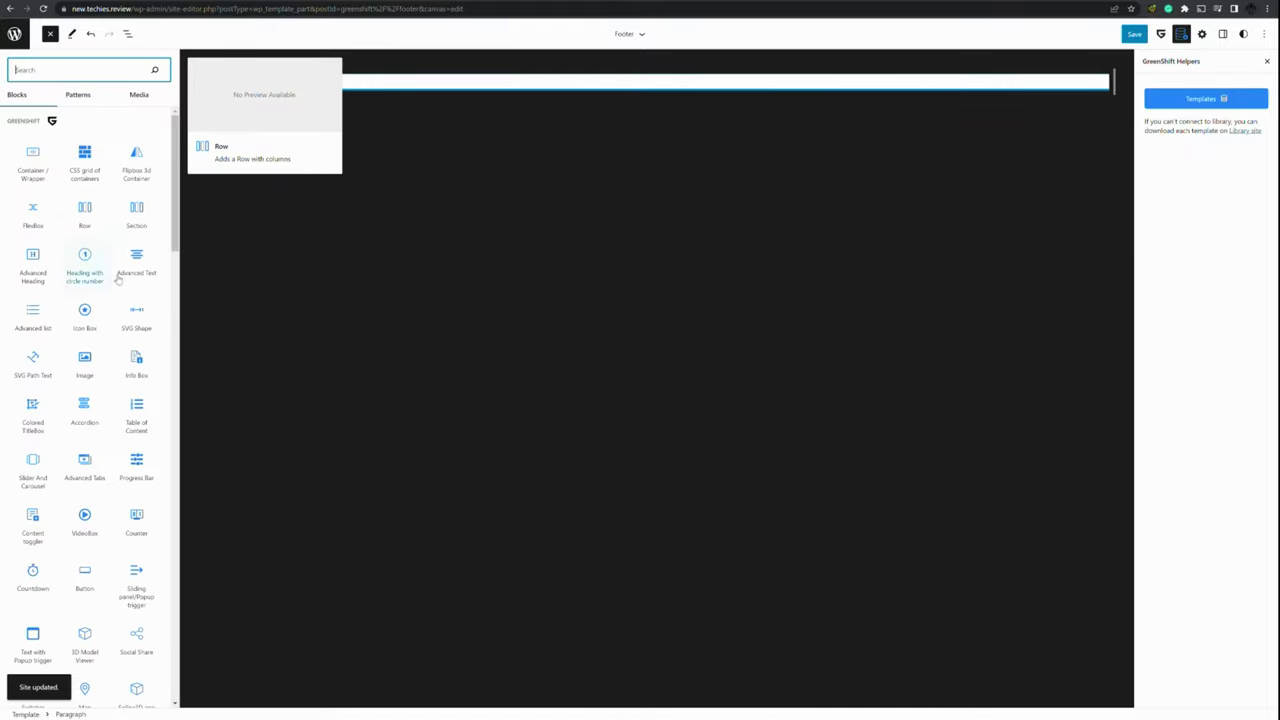
Insert the slim GreenShift footer pattern with links and social icons, and save it.
scroll(155, 394, down, 6)
scroll(155, 394, down, 3)
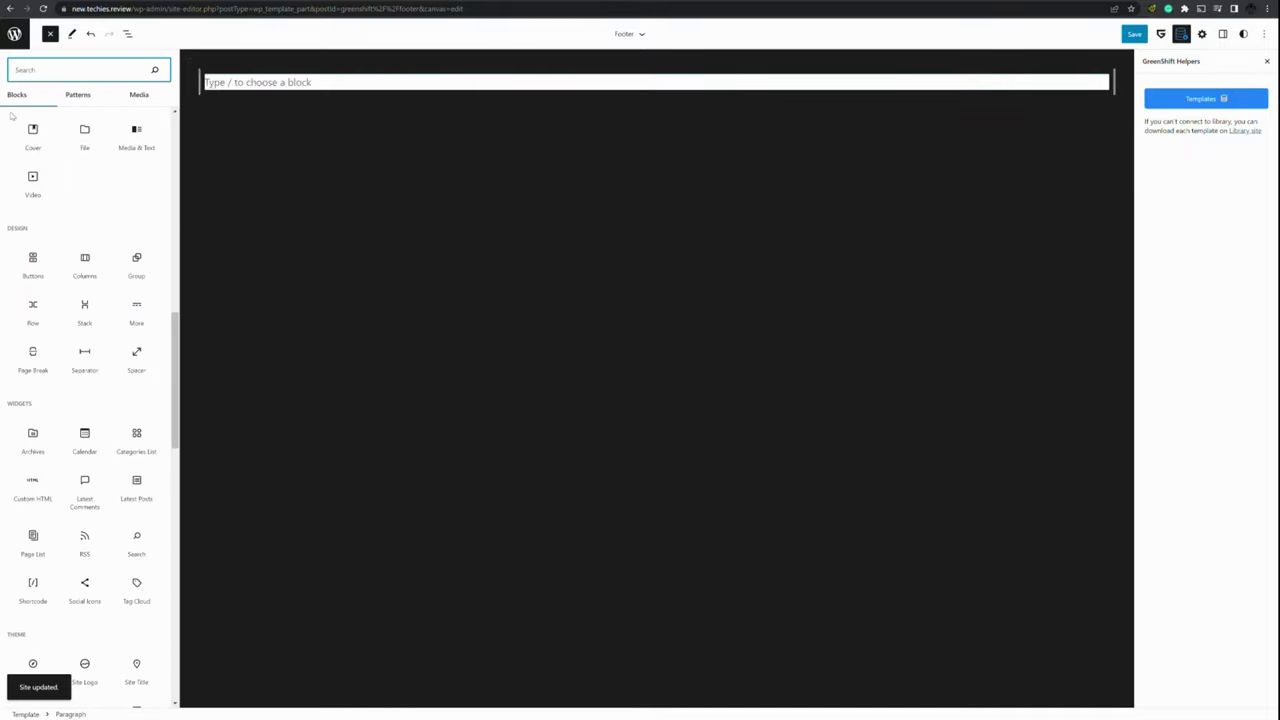
click(80, 94)
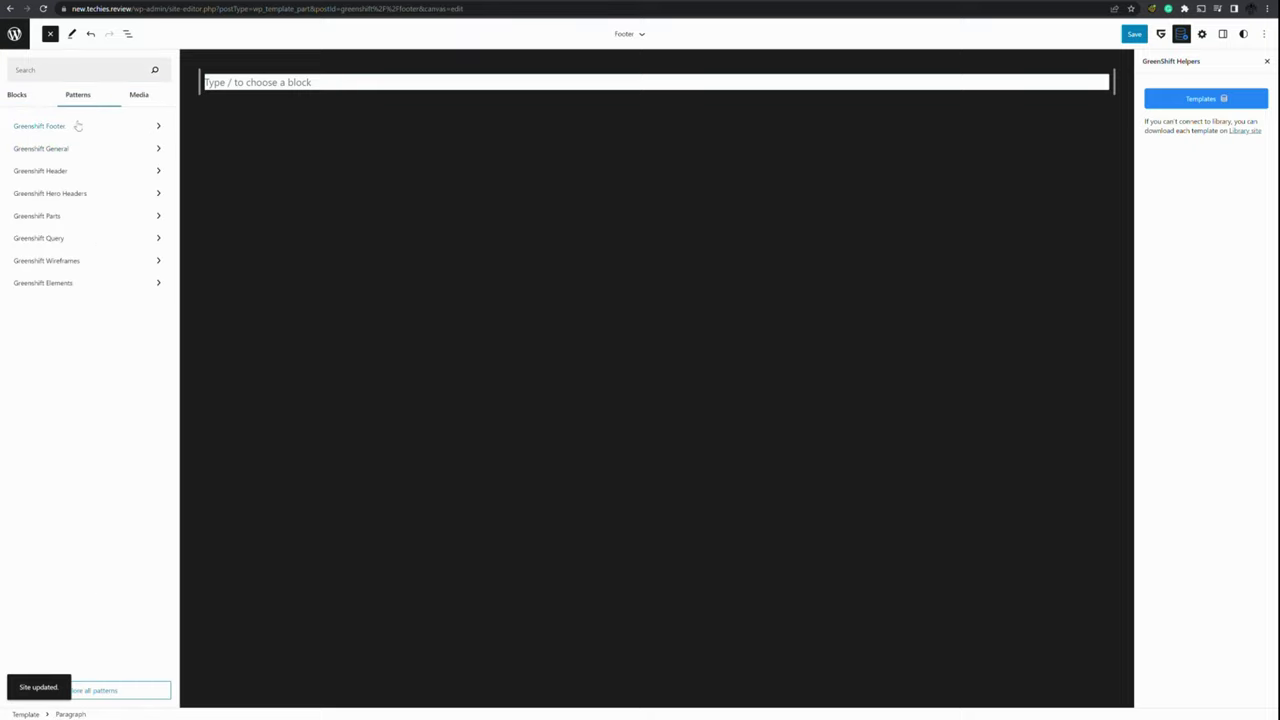
click(79, 125)
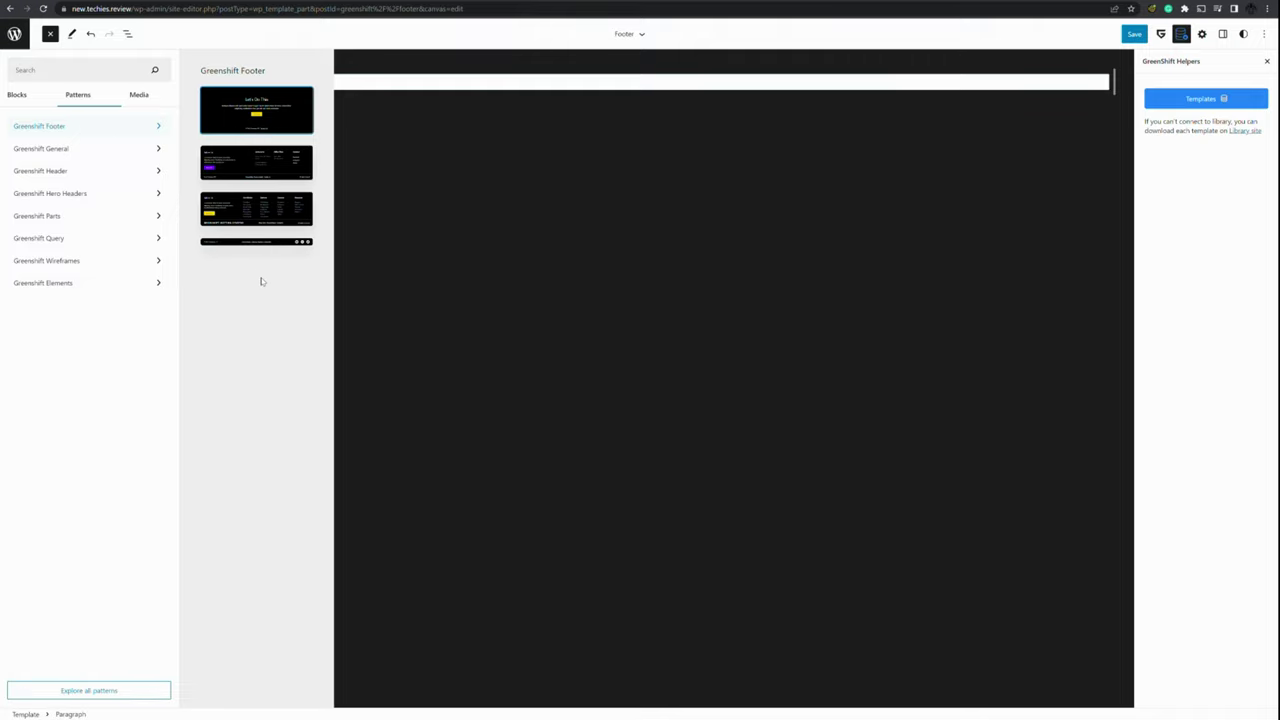
drag(258, 242, 452, 83)
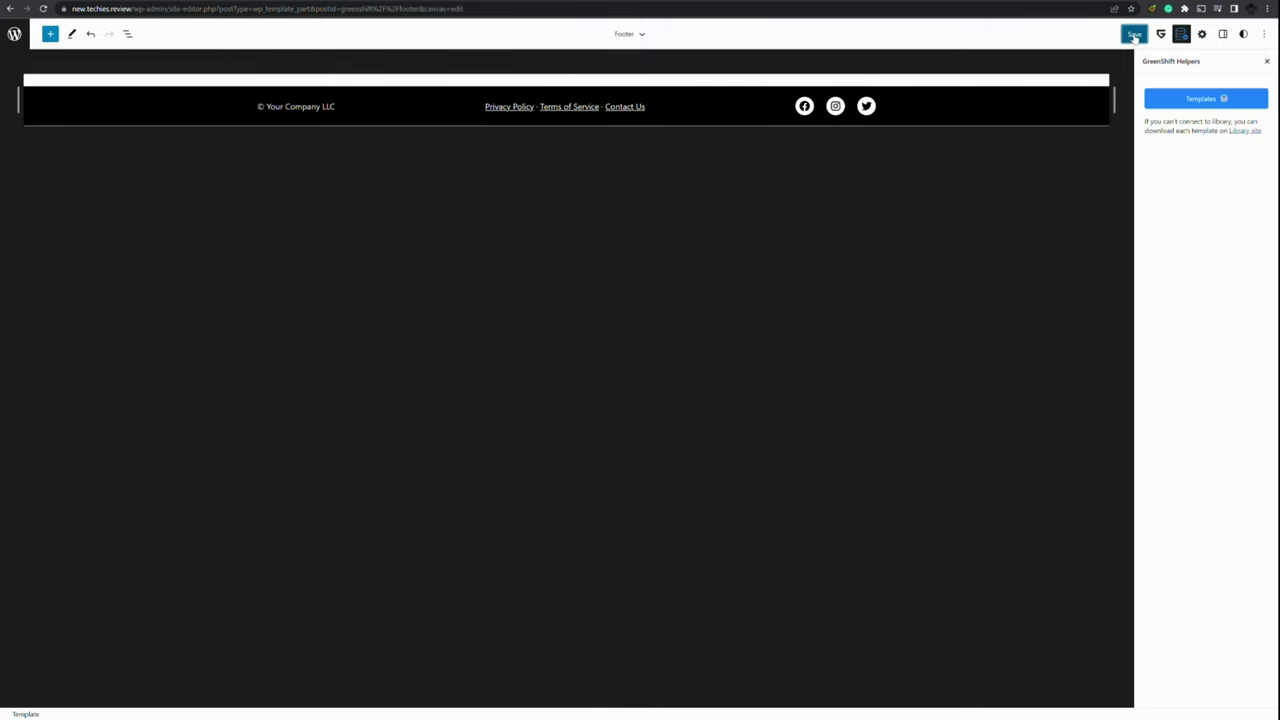
click(1134, 33)
click(1171, 32)
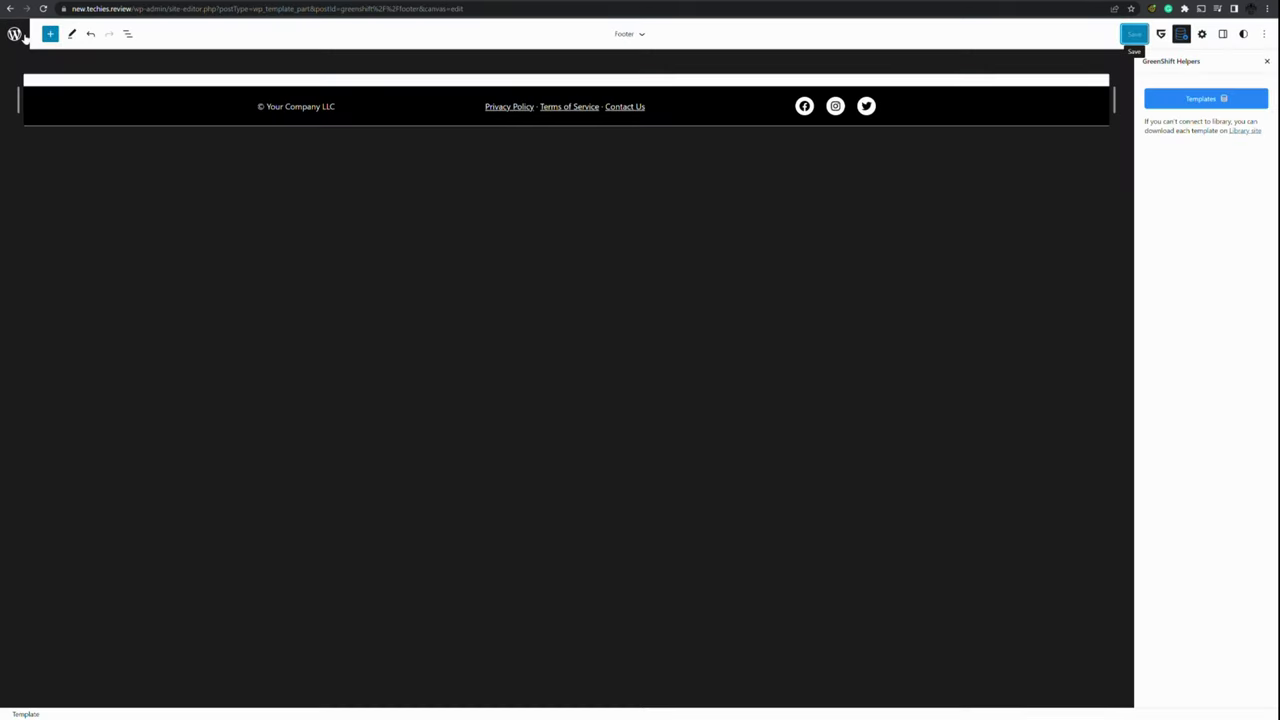
Exit Footer editing via the WordPress logo, landing on the Dashboard.
click(20, 35)
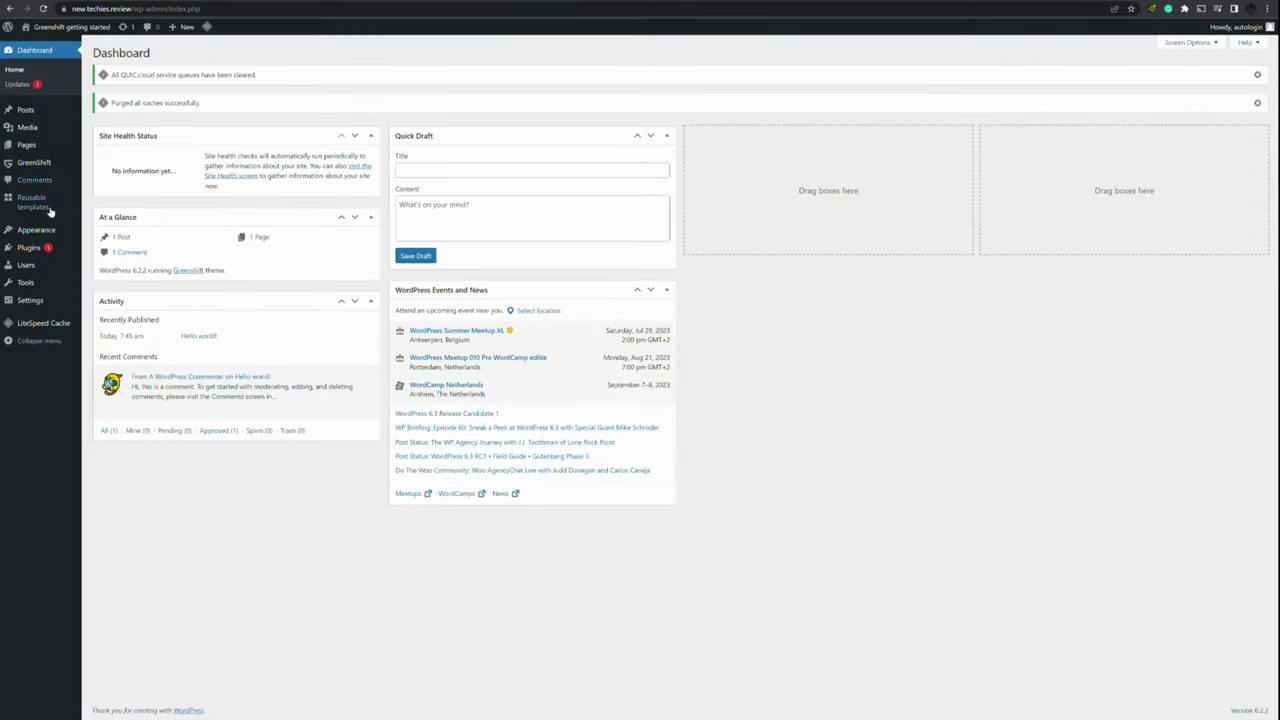
Go to Pages > Add New to start a blank page.
mouse_move(57, 235)
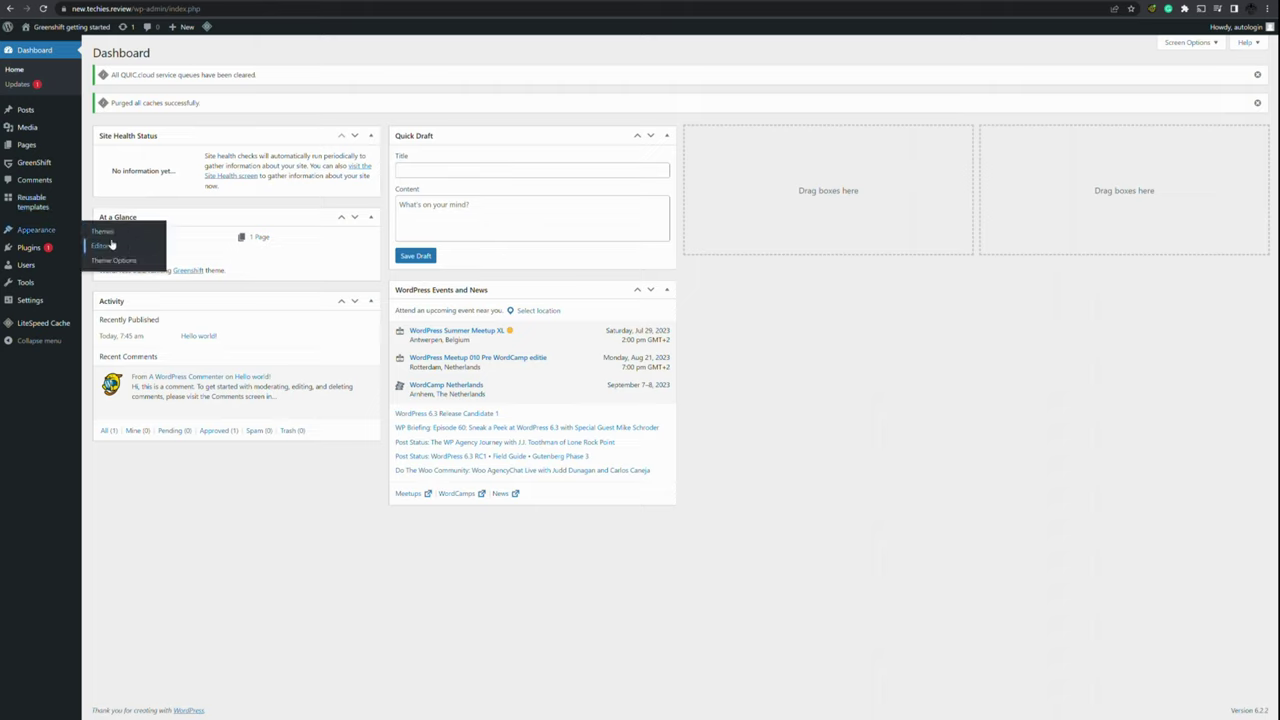
mouse_move(66, 152)
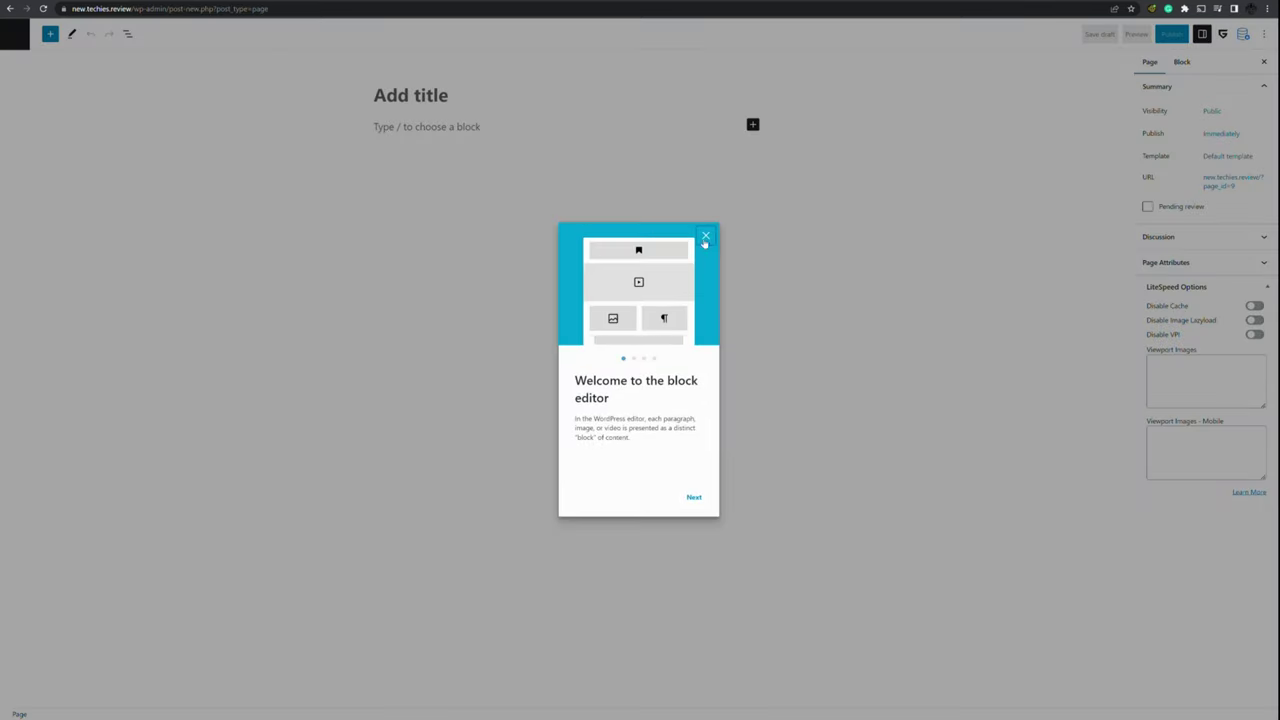
Title the page 'About' and insert the two-column hero pattern from GreenShift hero header patterns.
click(420, 94)
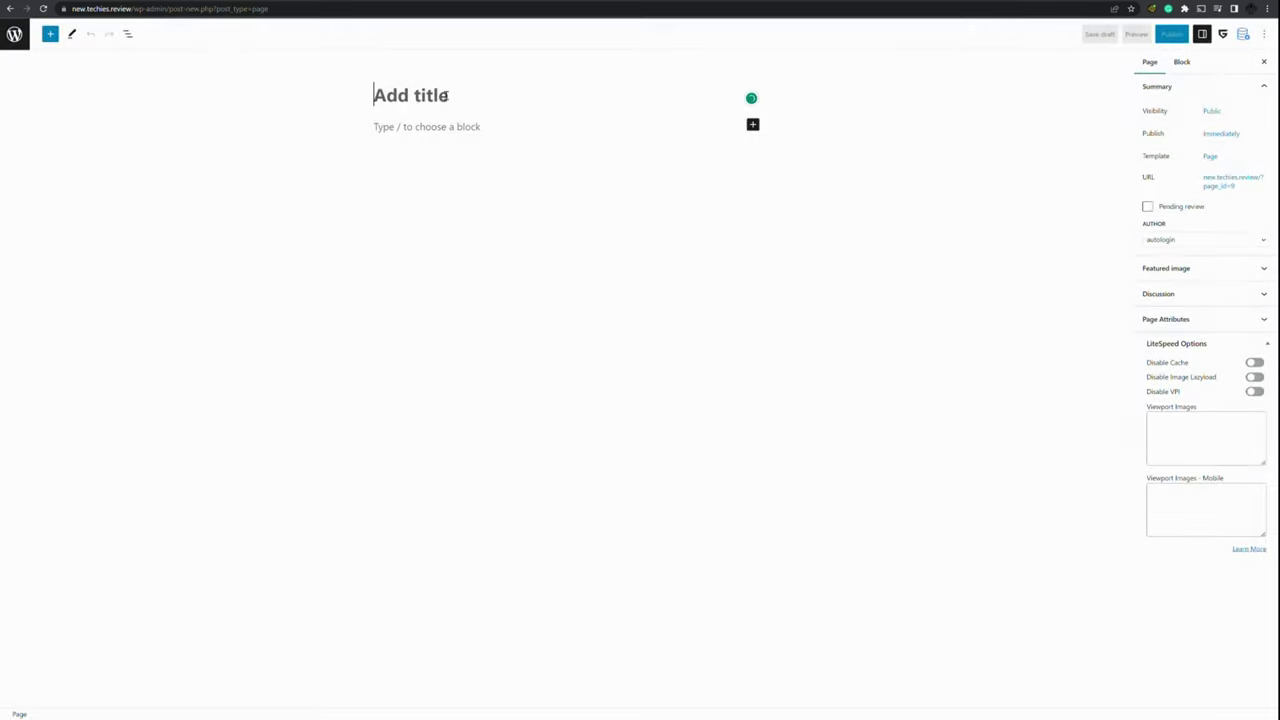
text(About)
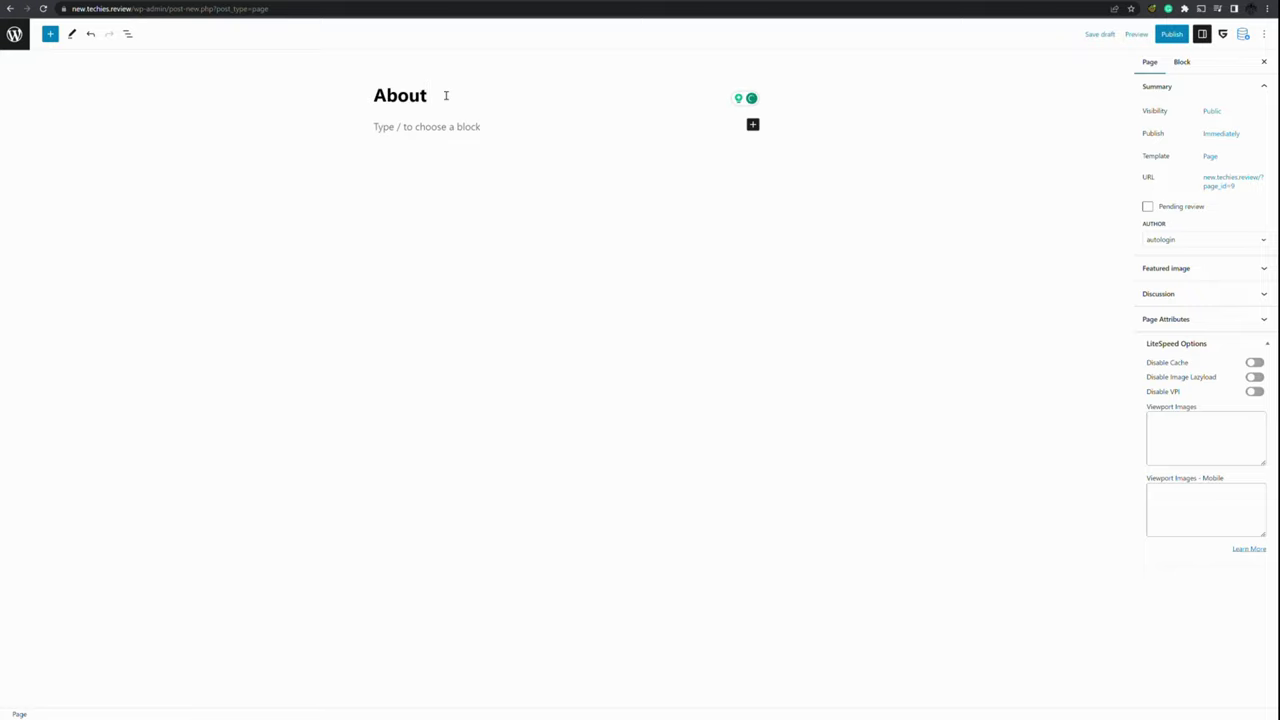
click(53, 38)
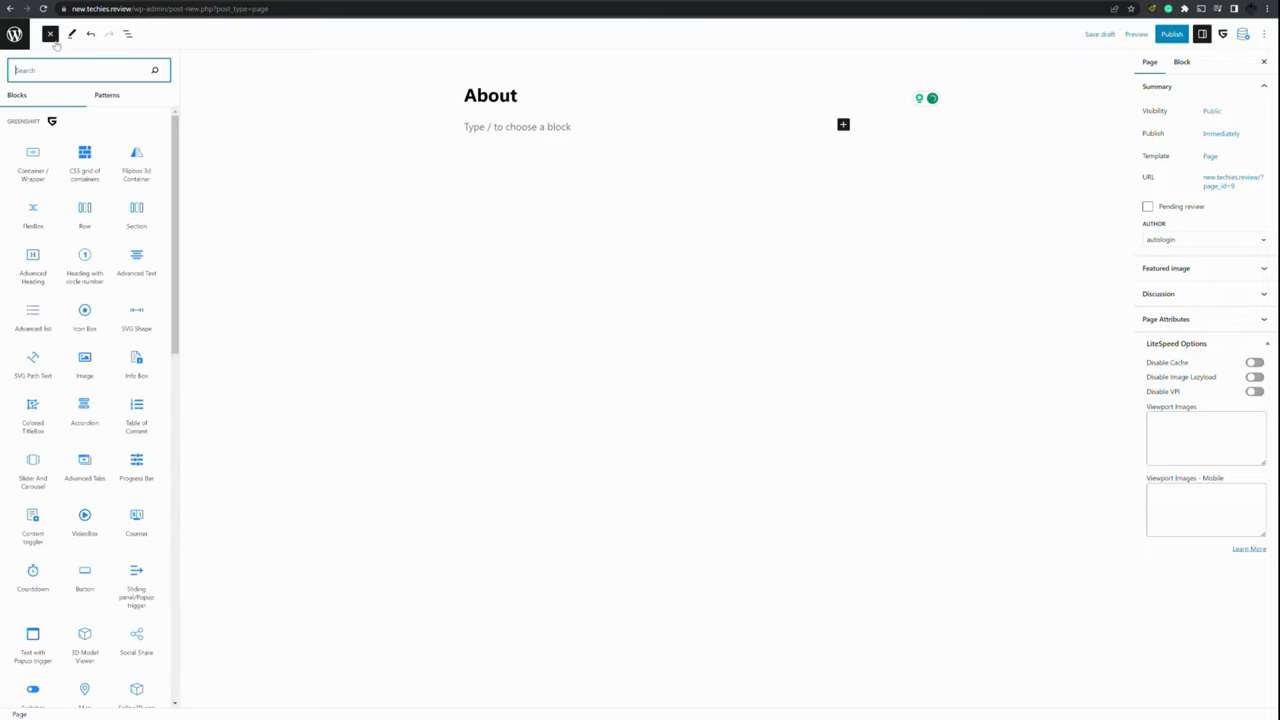
click(75, 96)
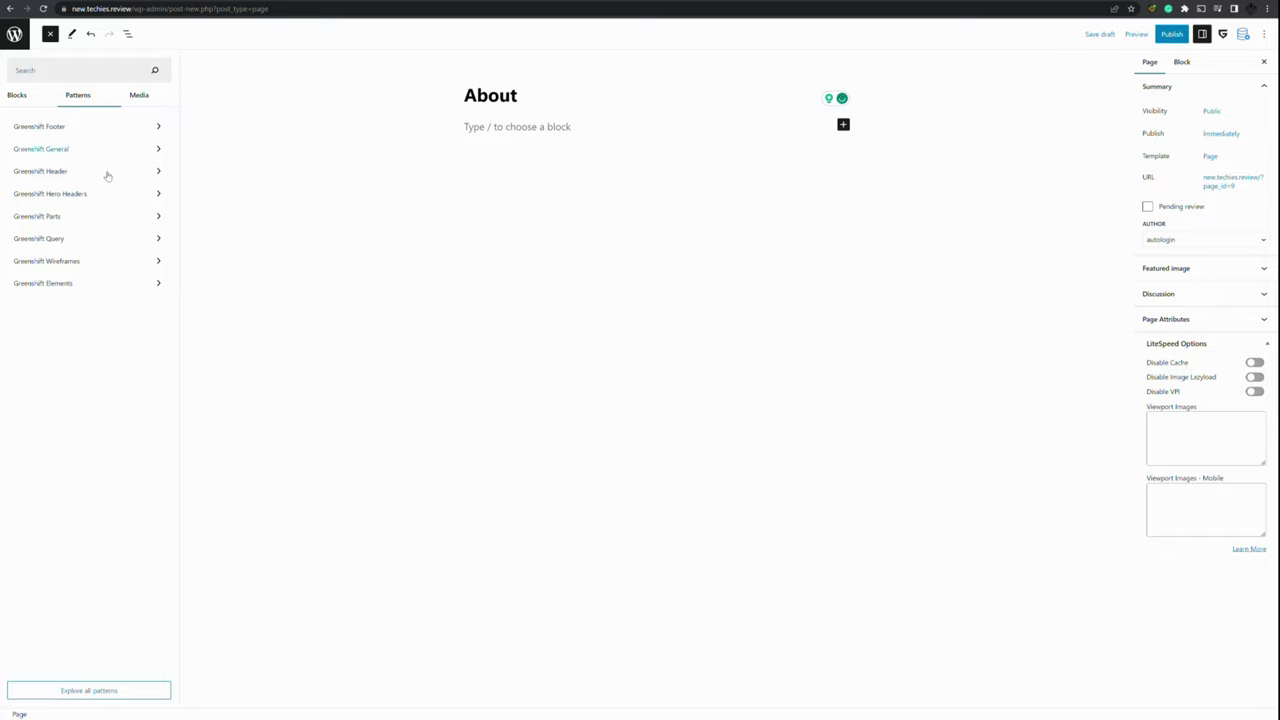
click(95, 176)
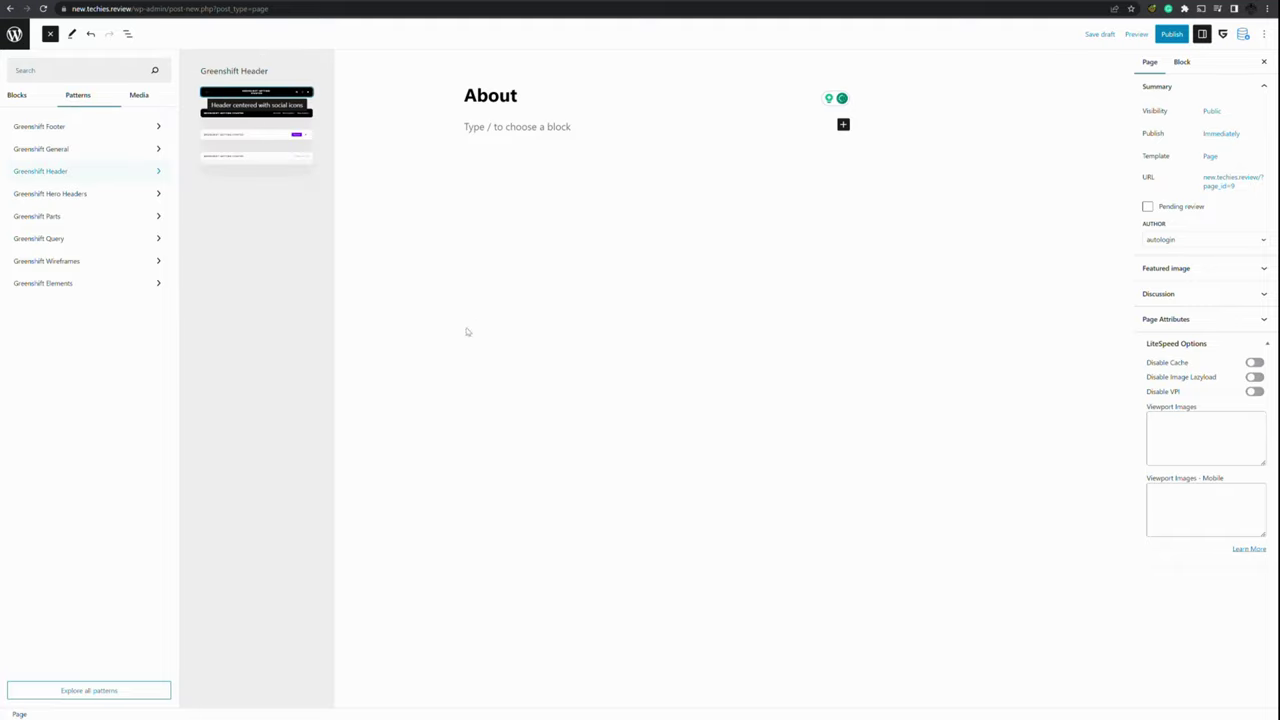
click(108, 196)
click(274, 240)
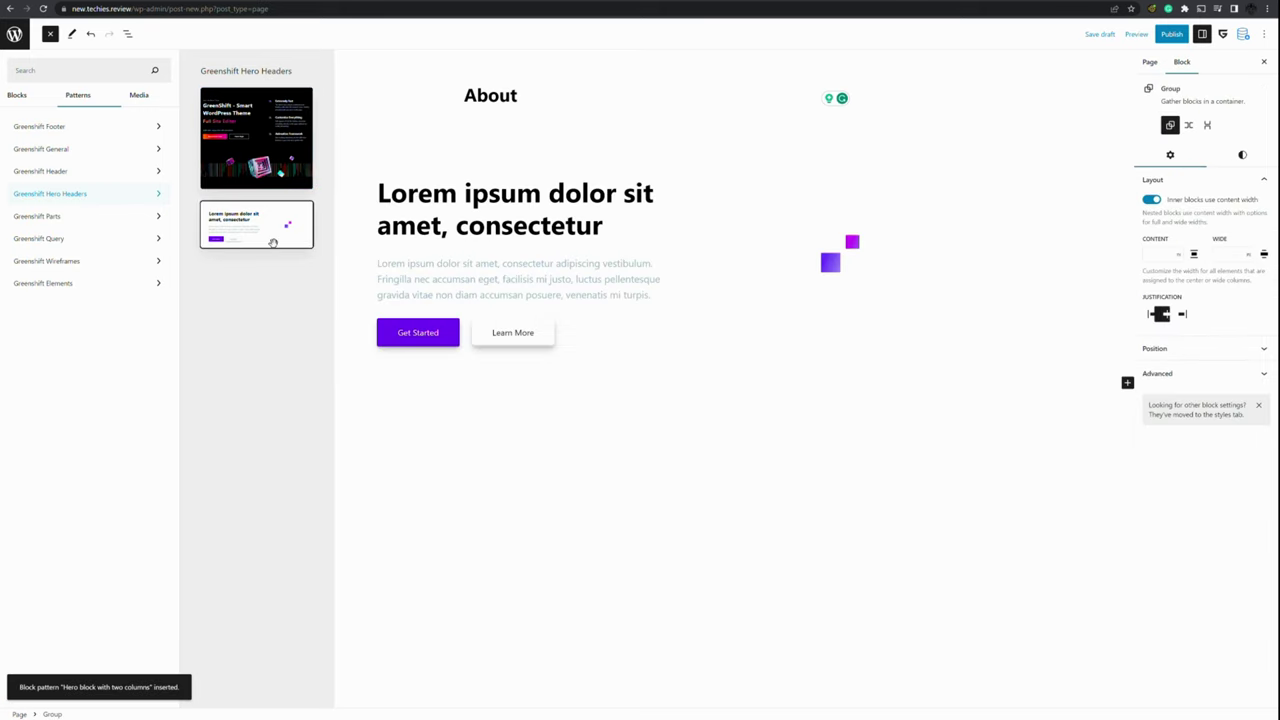
Add the Central Features and Two column video CTA patterns from Greenshift Wireframes.
click(110, 160)
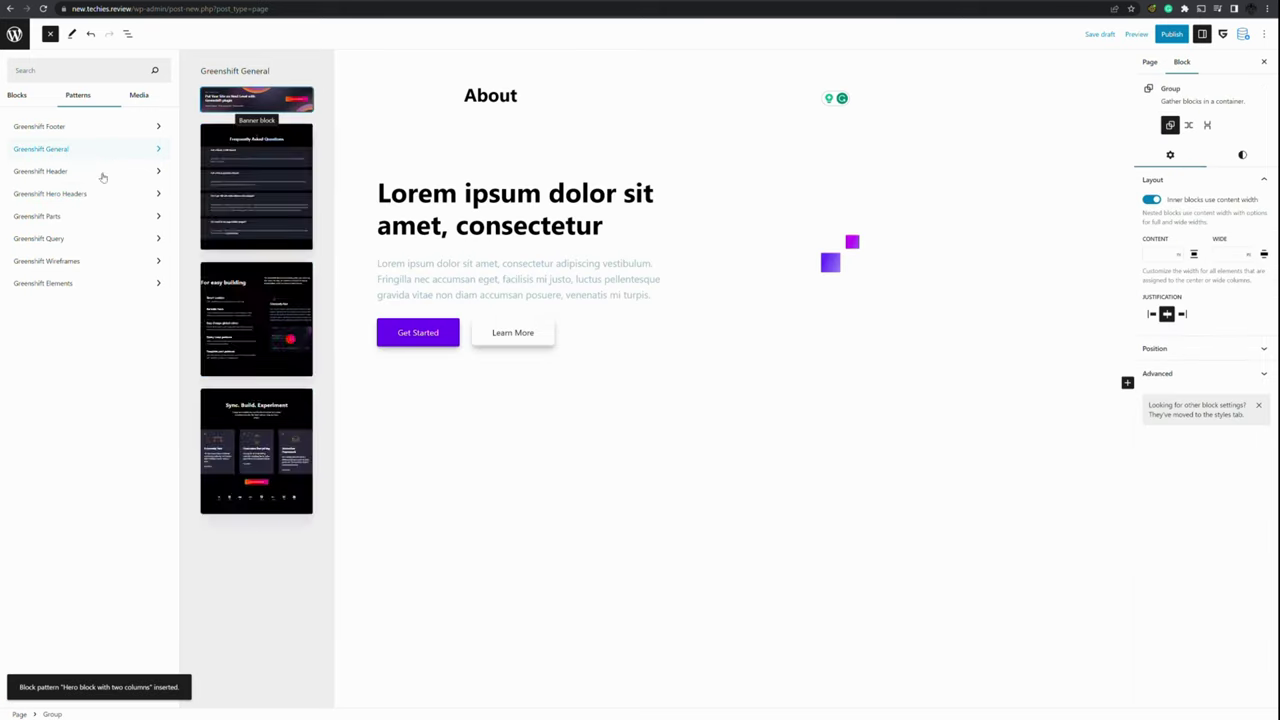
scroll(256, 390, down, 2)
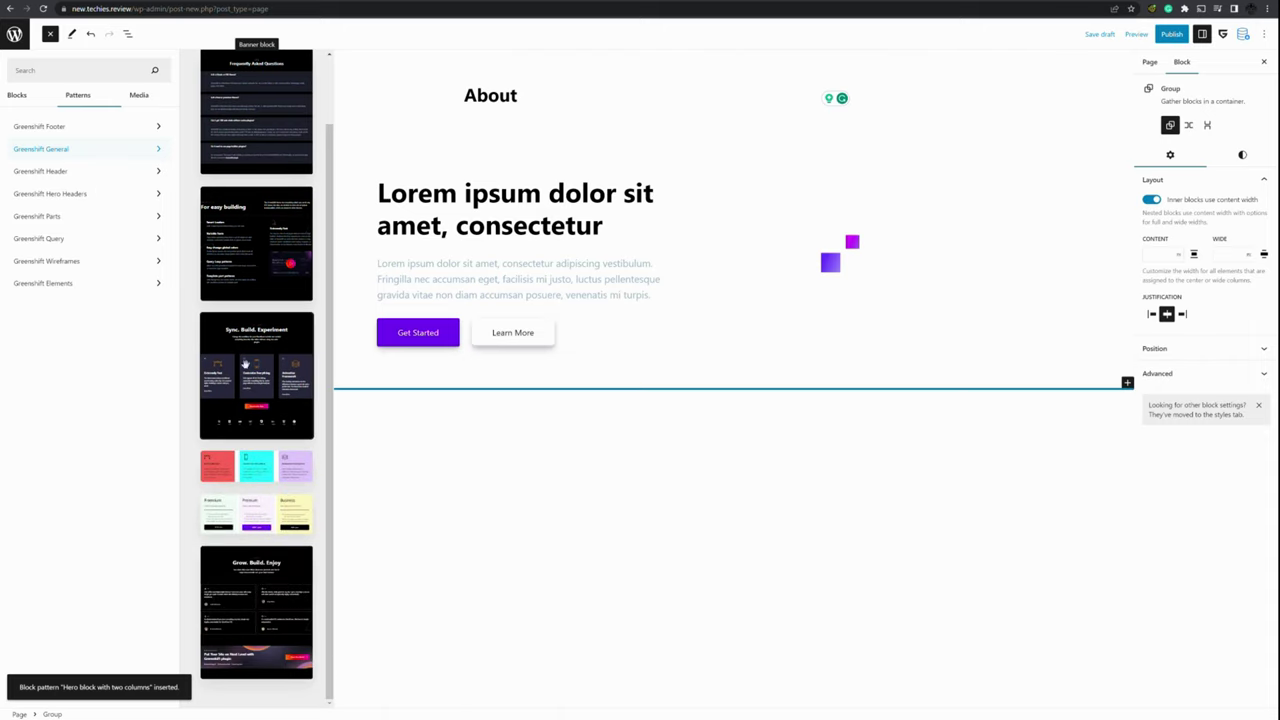
click(111, 262)
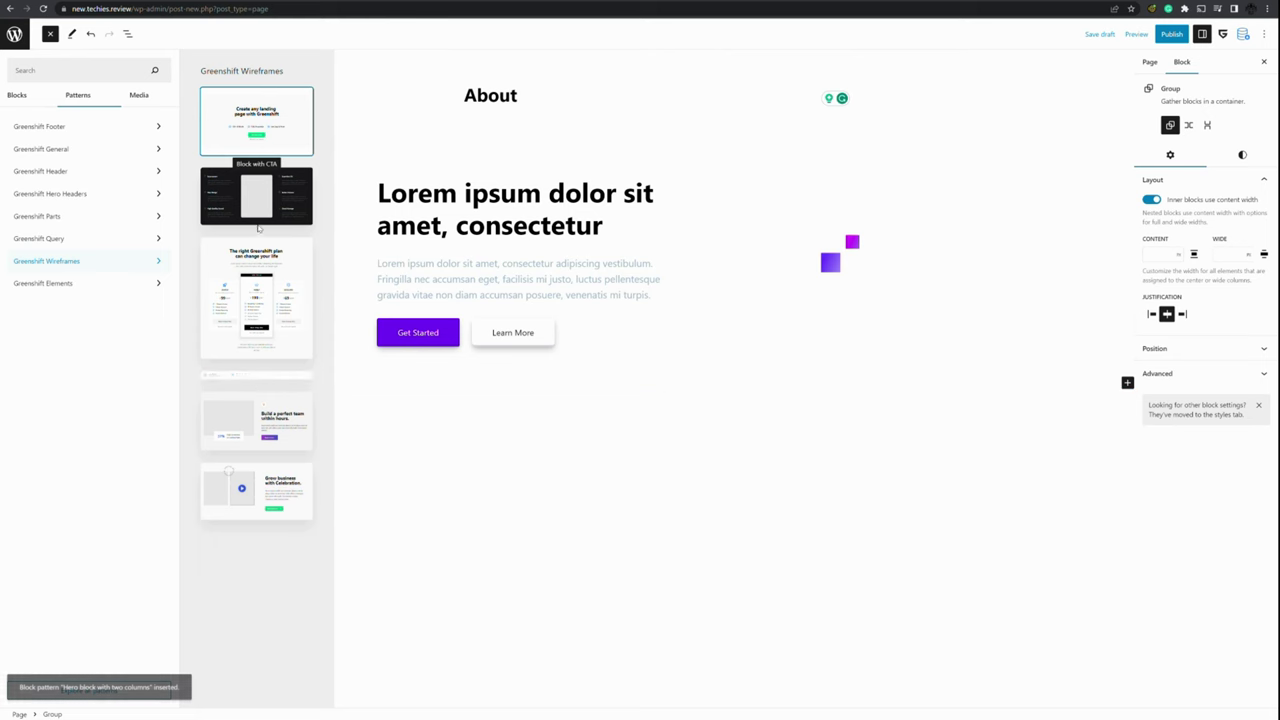
click(267, 200)
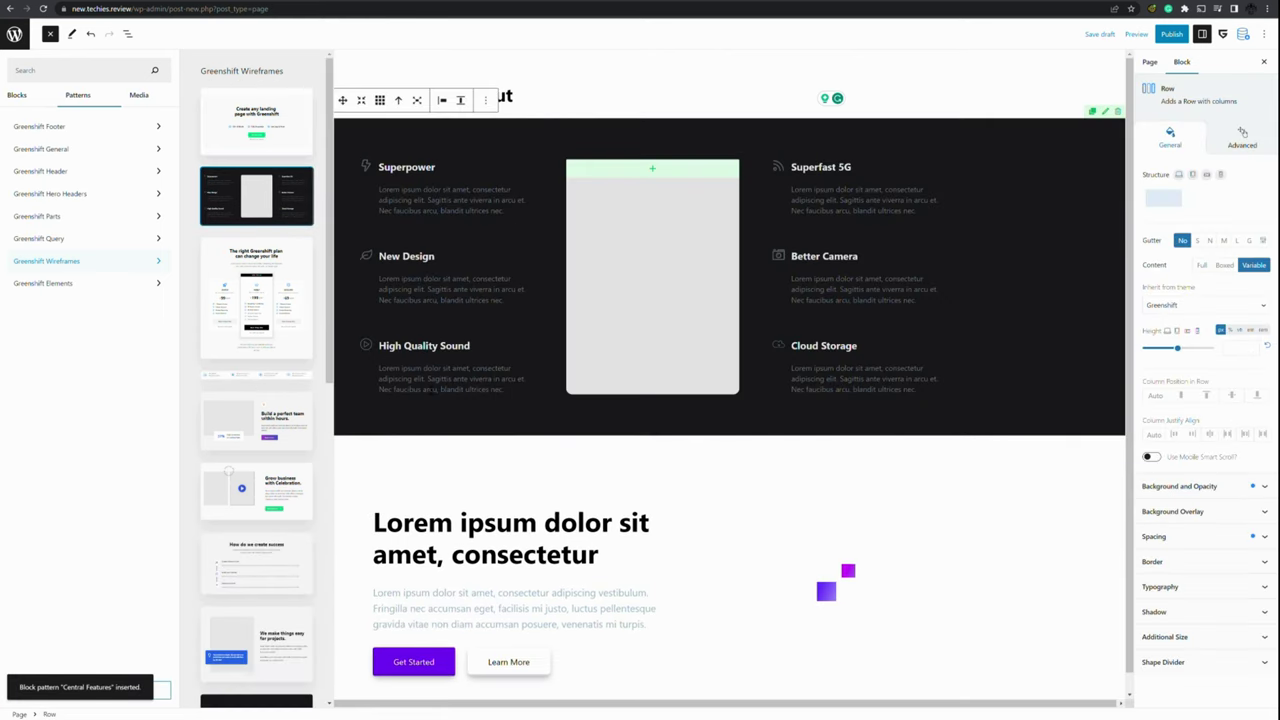
scroll(412, 384, down, 1)
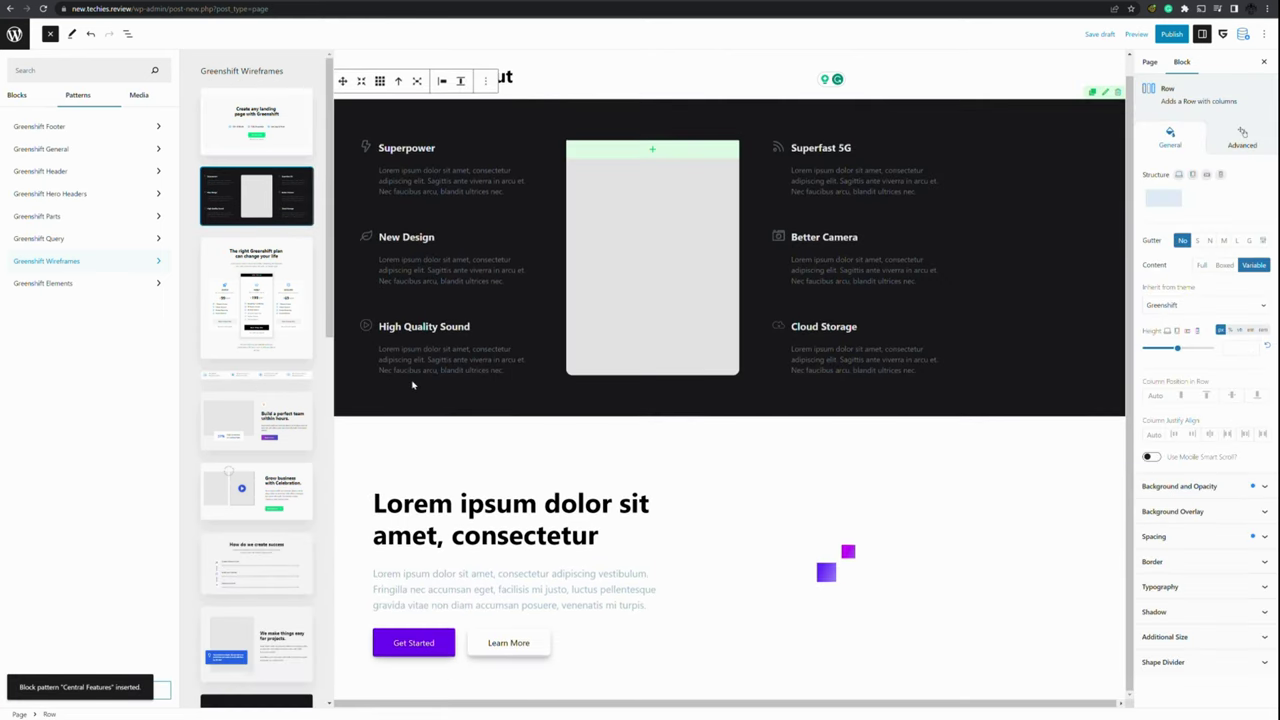
click(280, 511)
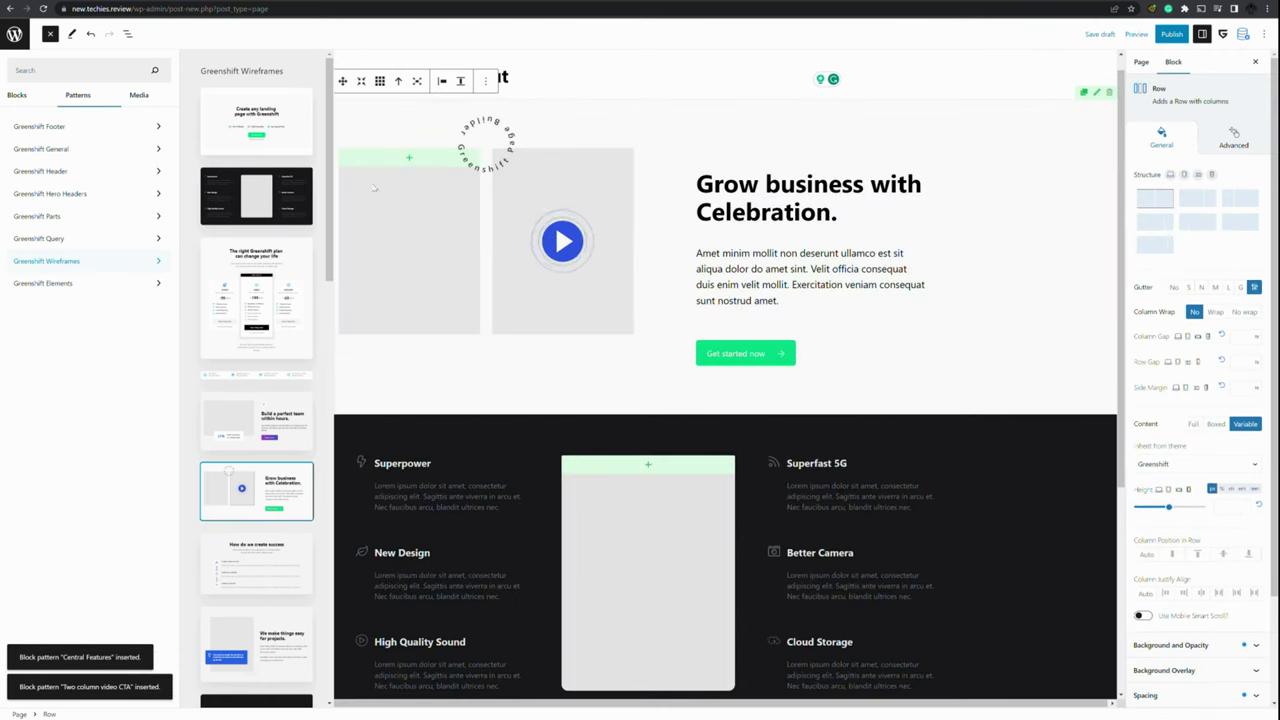
key(Escape)
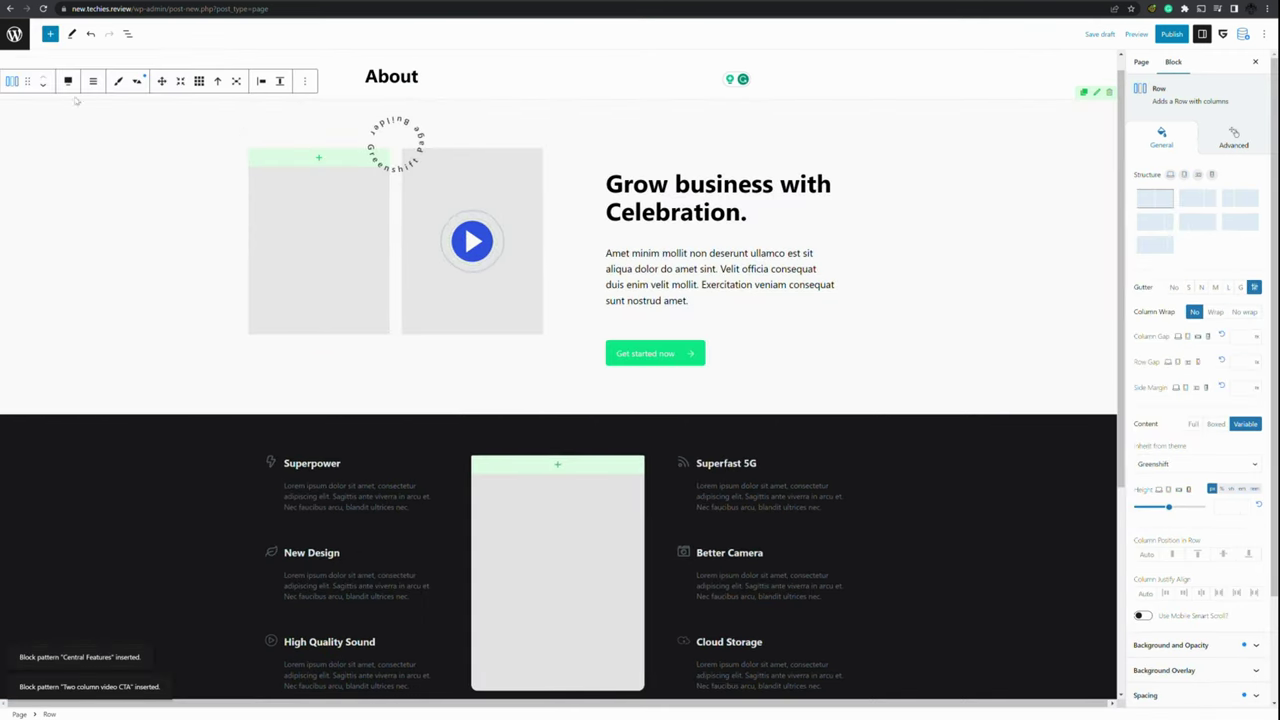
Move the video CTA Row down below the Lorem ipsum hero section.
click(43, 86)
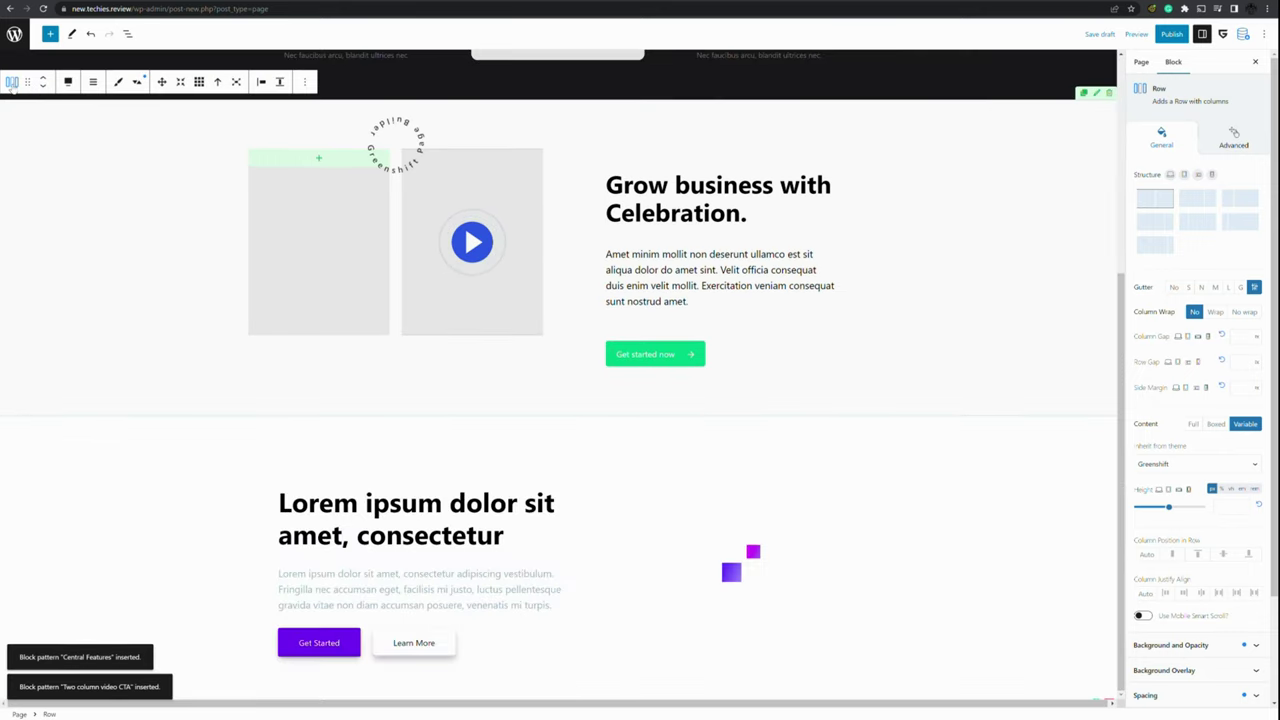
click(45, 88)
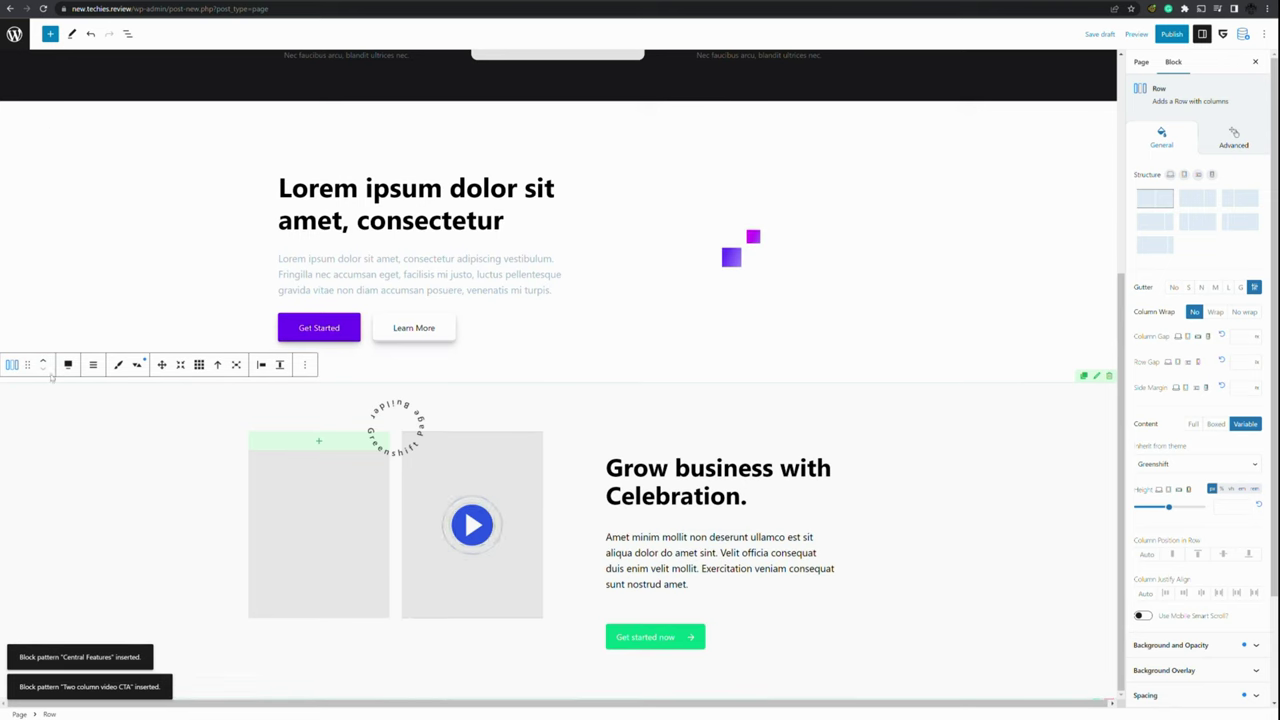
scroll(140, 242, up, 3)
click(75, 88)
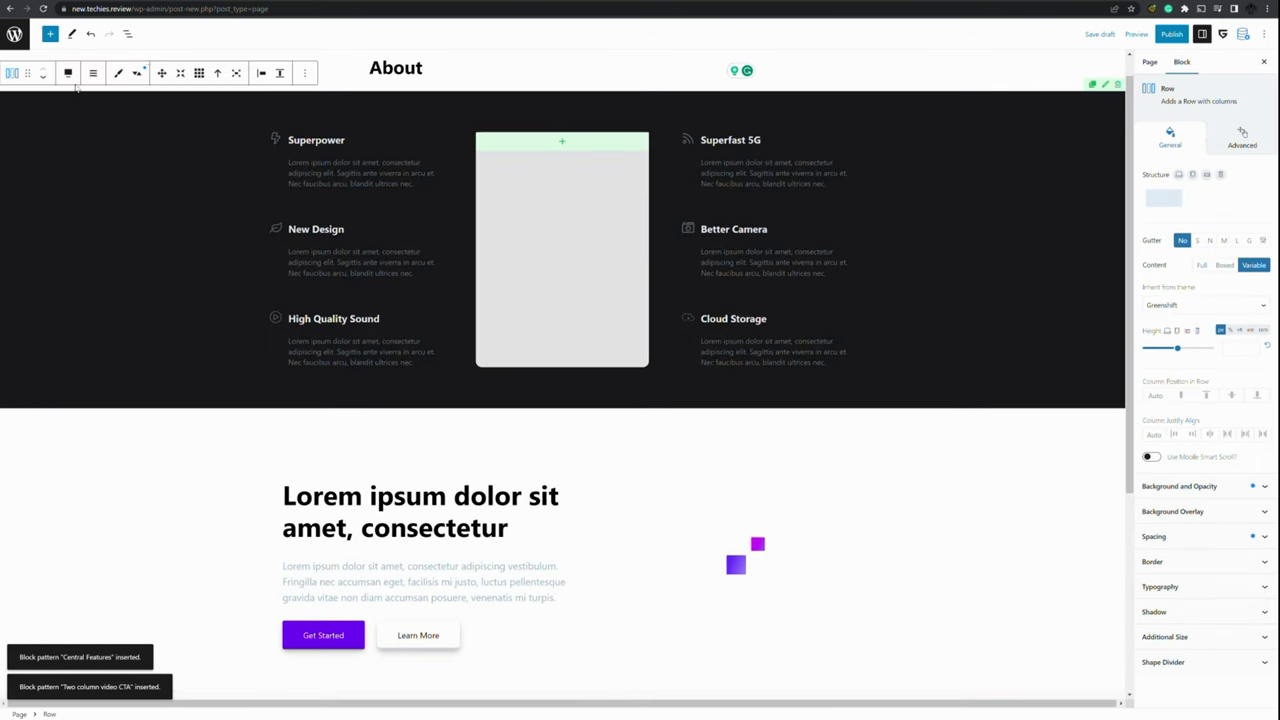
Rearrange the Rows in List View, then move the dark features Row below the video CTA.
click(128, 34)
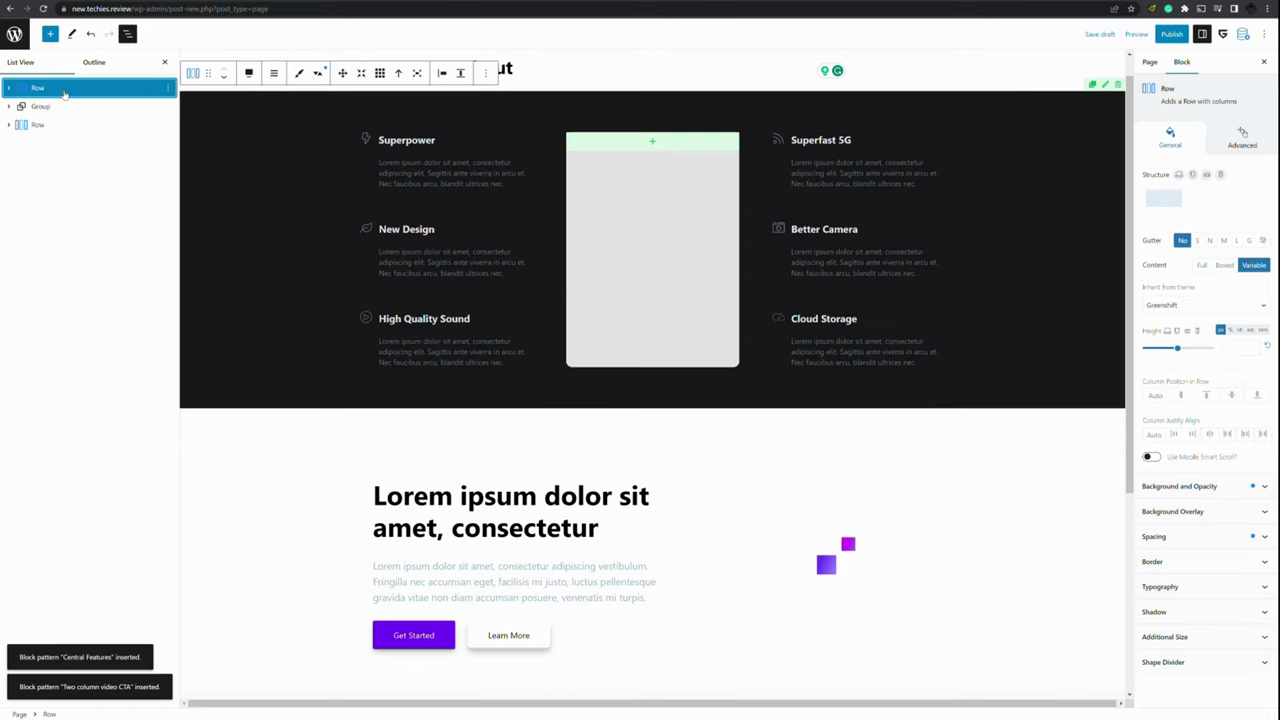
drag(67, 93, 74, 150)
scroll(606, 268, down, 3)
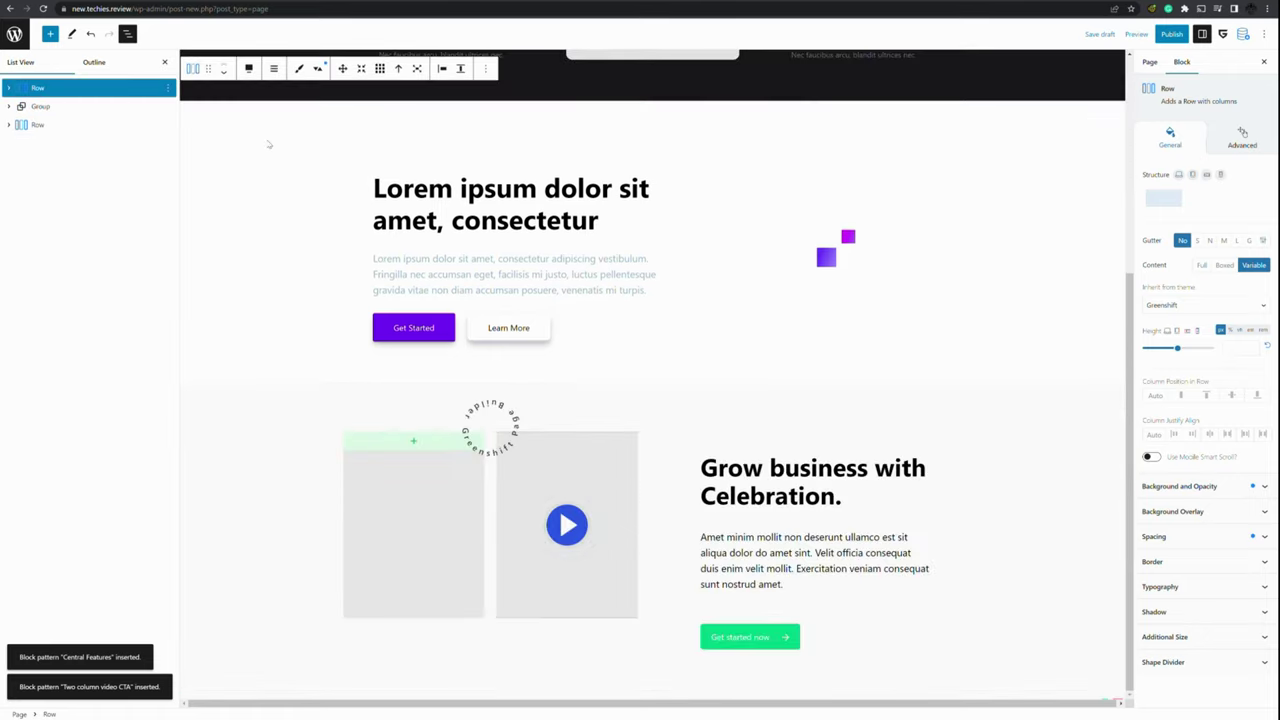
drag(110, 88, 86, 131)
drag(60, 89, 65, 119)
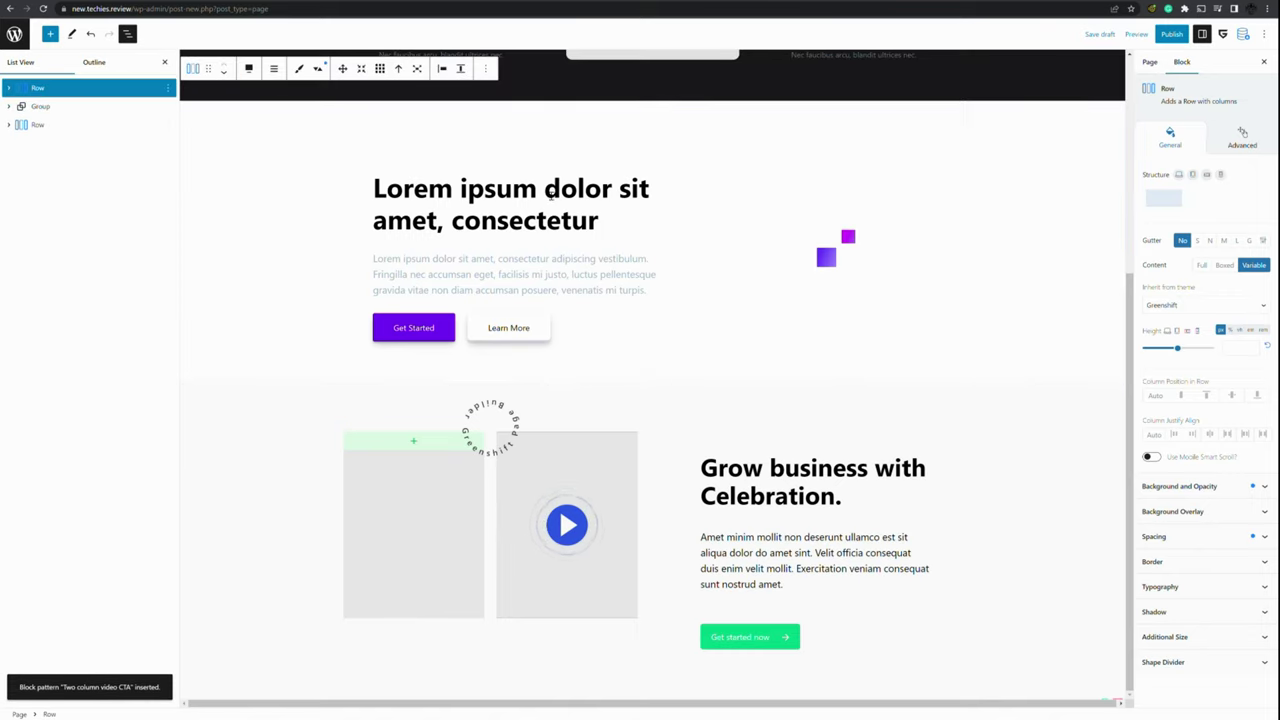
scroll(251, 140, up, 3)
click(224, 73)
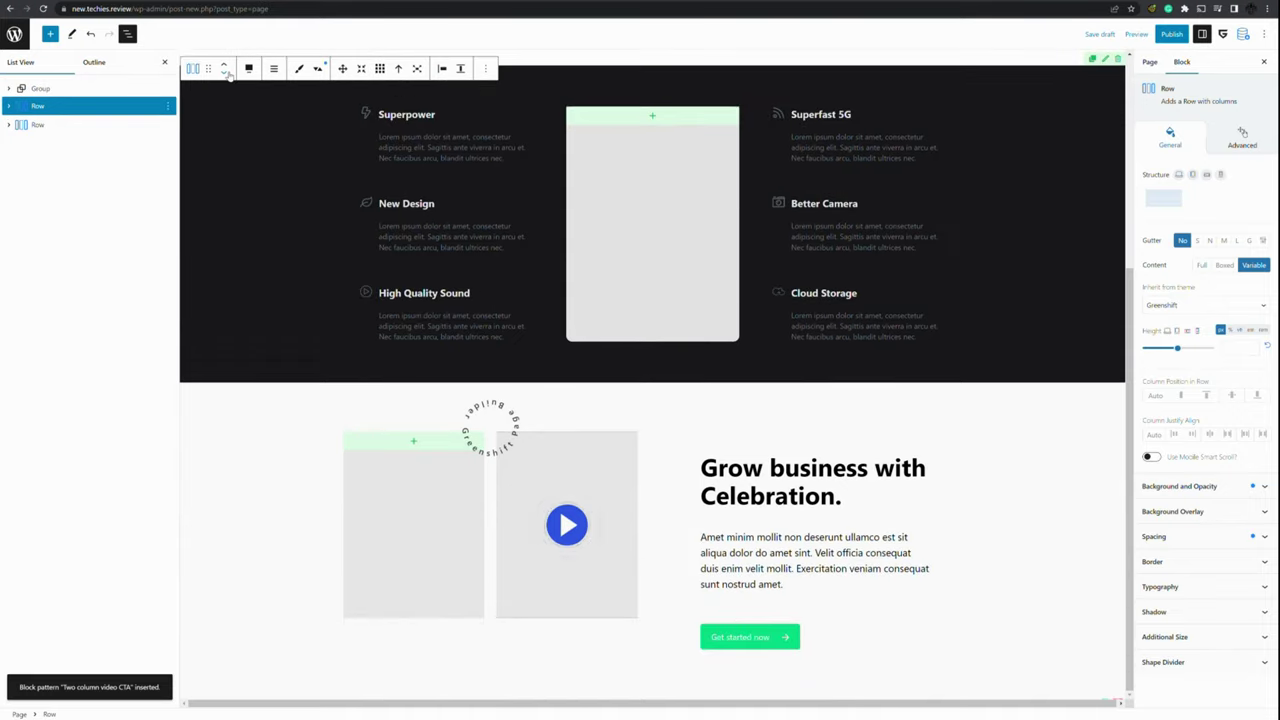
click(224, 73)
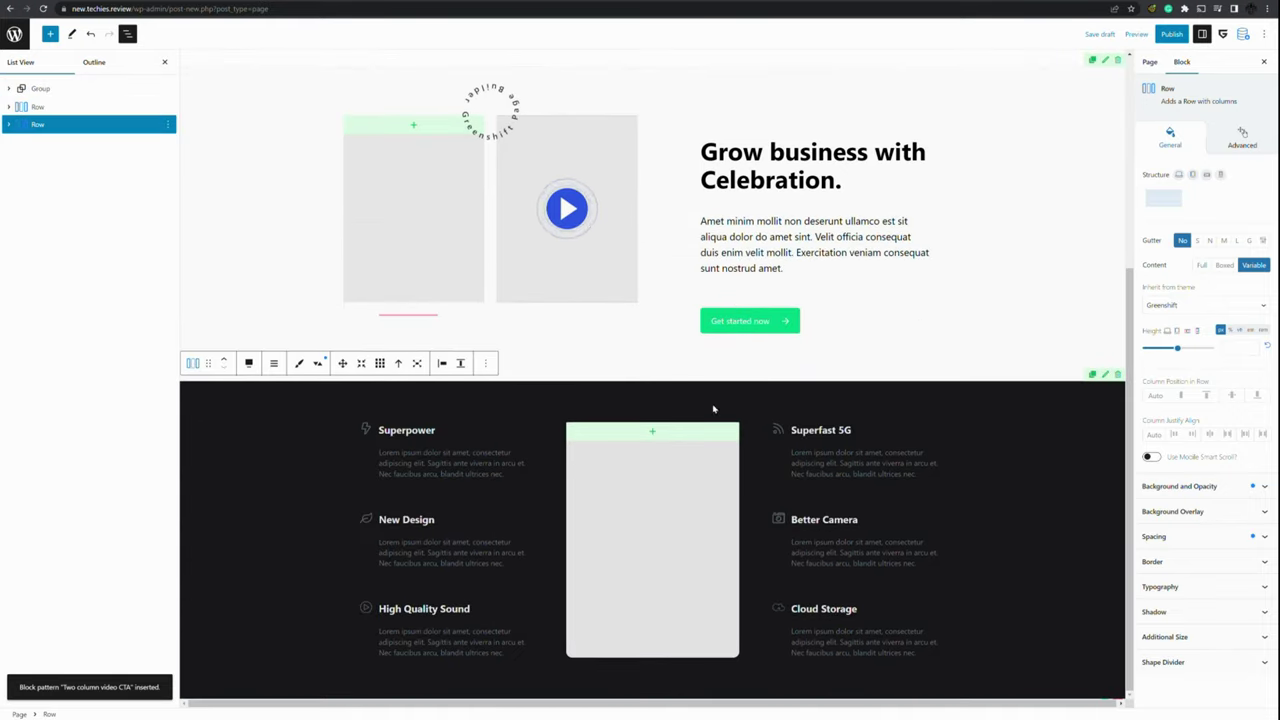
scroll(708, 488, up, 4)
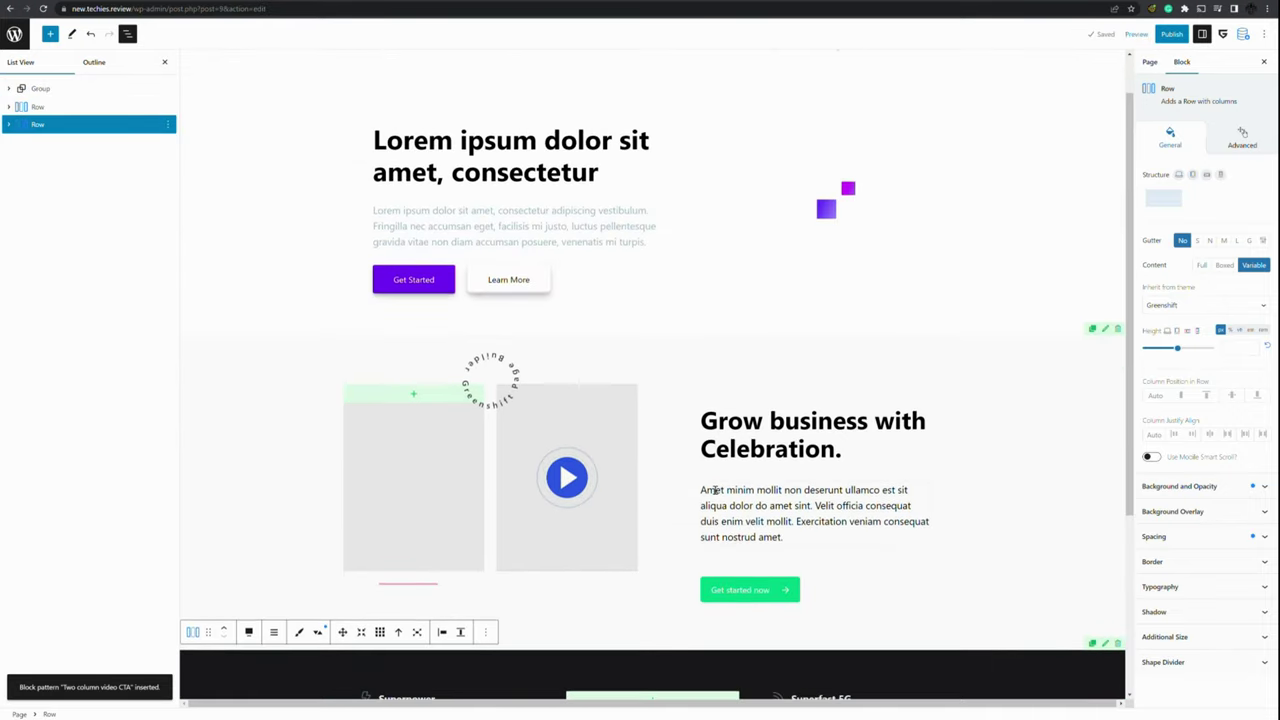
Change the hero heading to 'About us' and browse the Greenshift Wireframes patterns.
triple_click(578, 228)
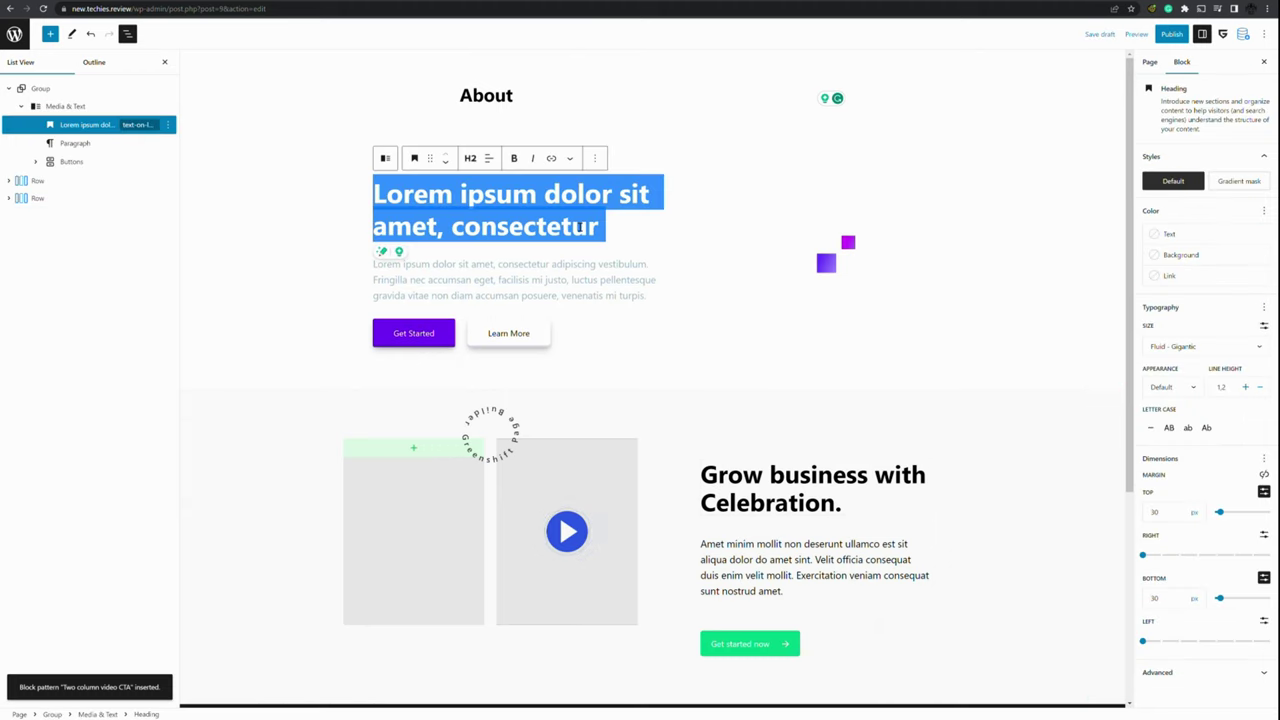
text(About us)
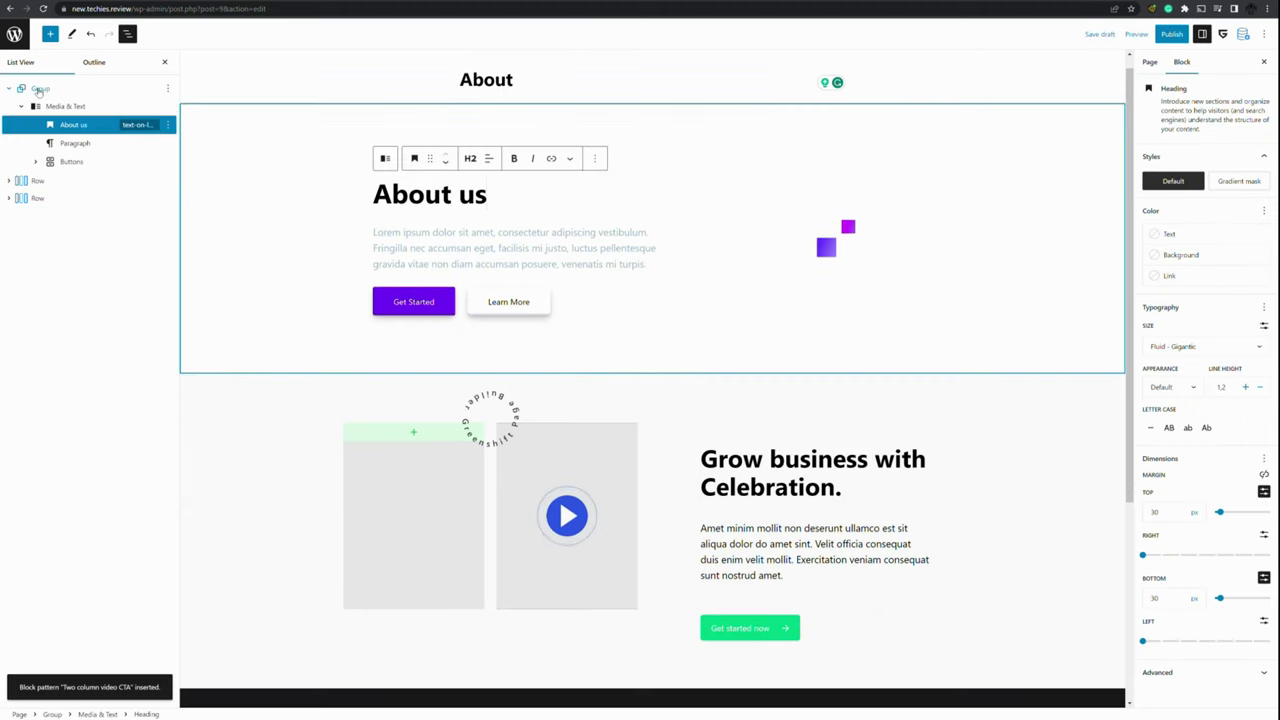
click(50, 34)
click(84, 98)
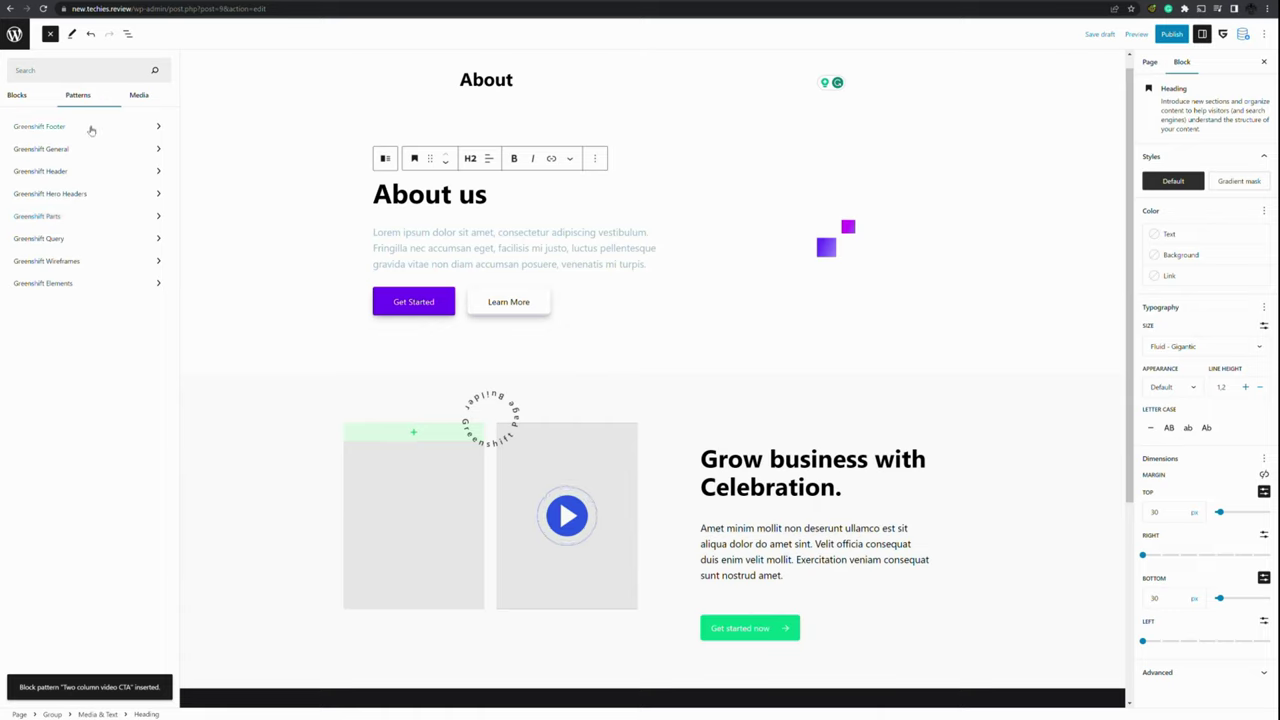
click(88, 263)
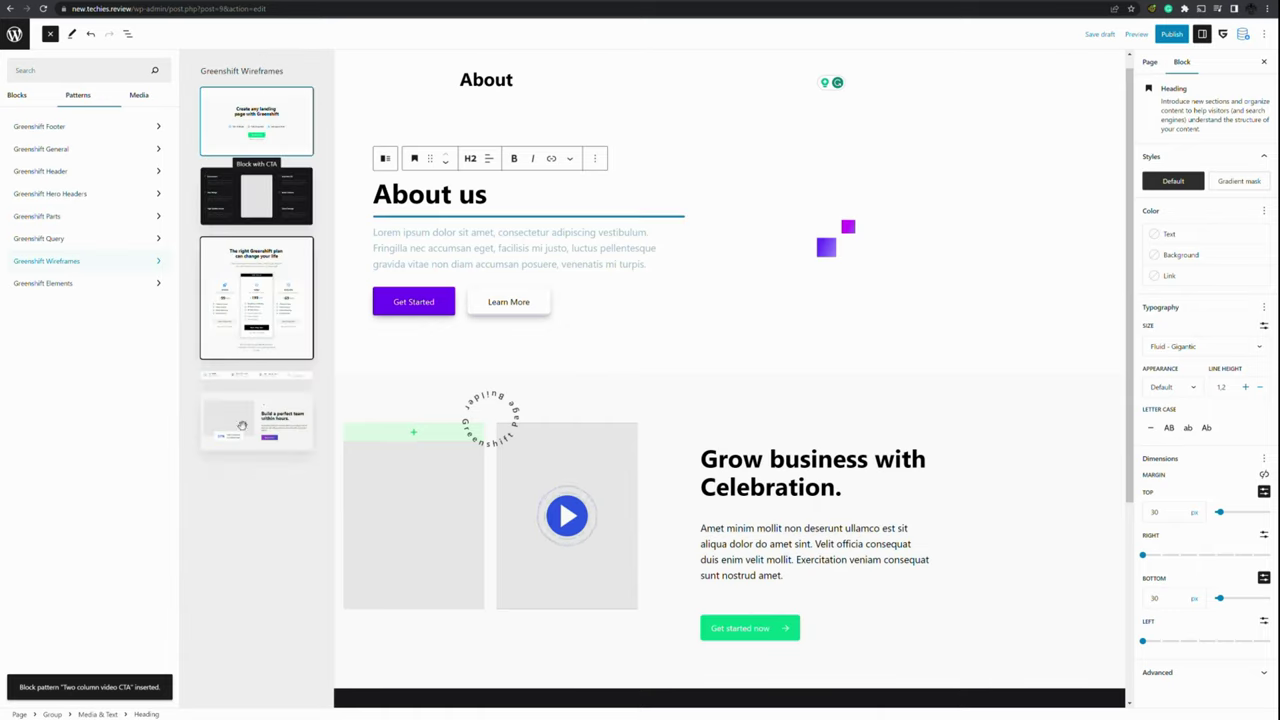
scroll(244, 500, down, 5)
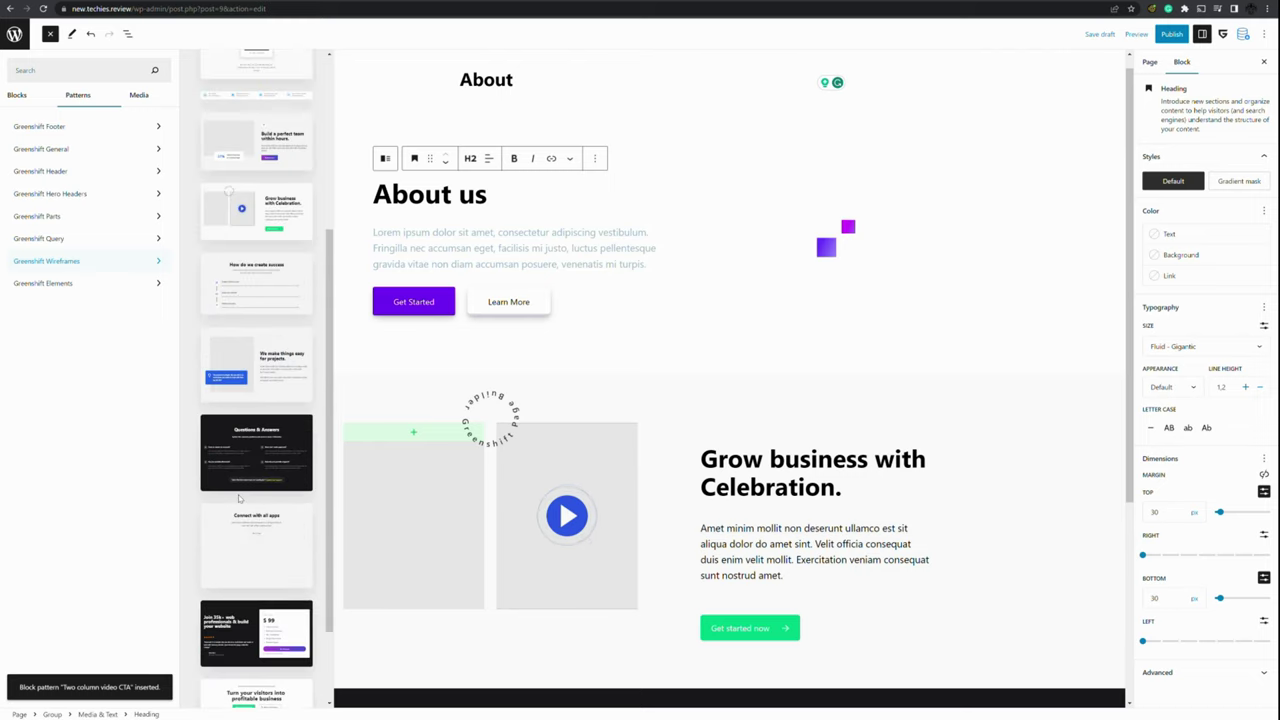
scroll(244, 480, up, 5)
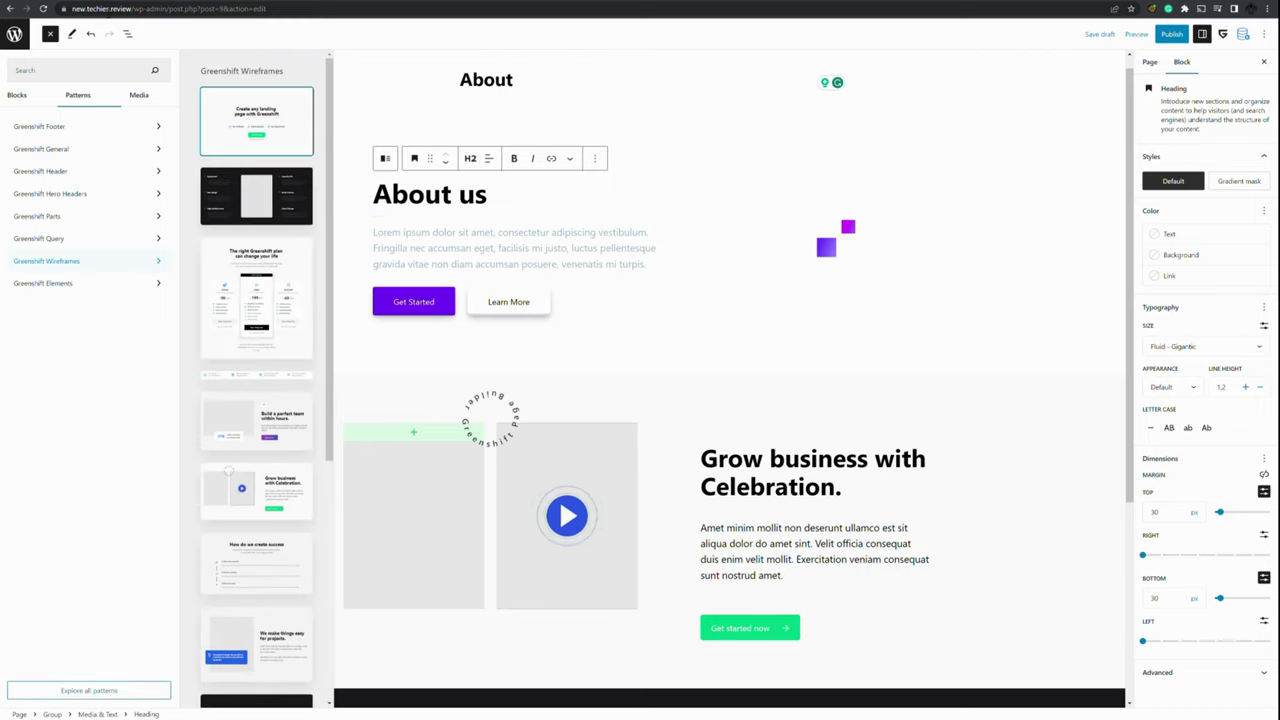
double_click(95, 8)
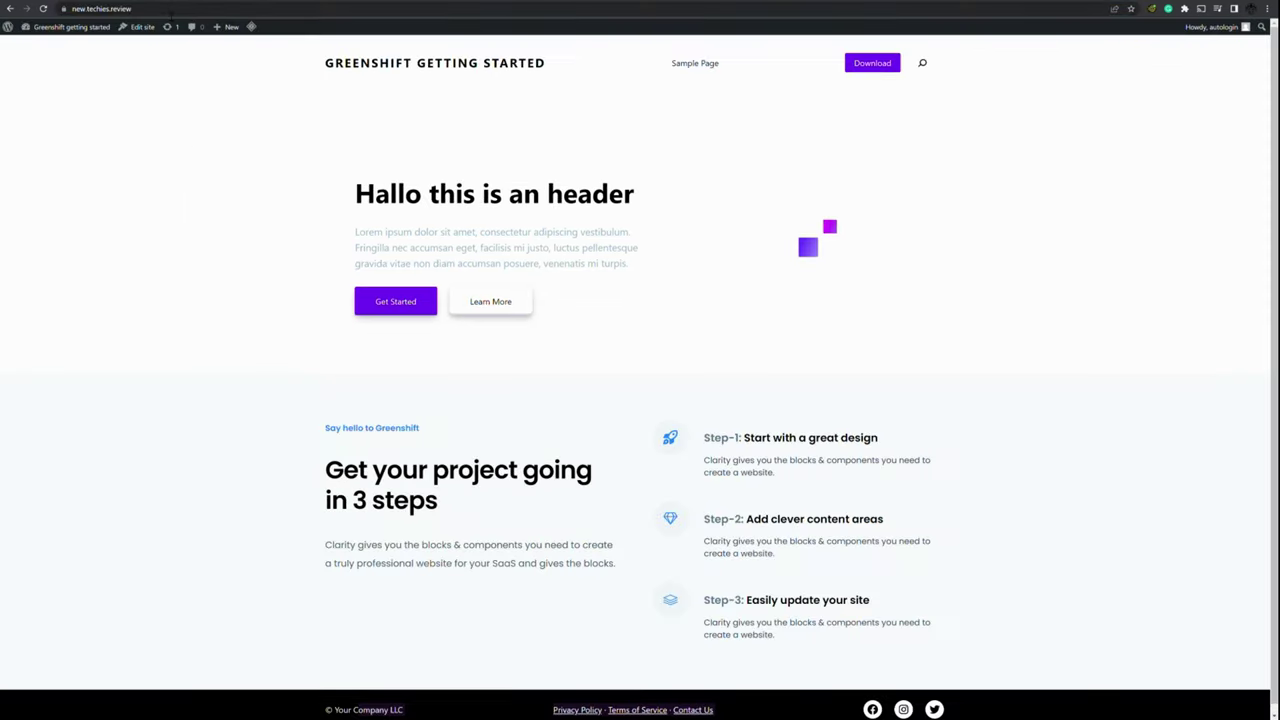
Load techies.review and open the Greenshift Stunning Header Animation article.
click(172, 12)
text(techies.review)
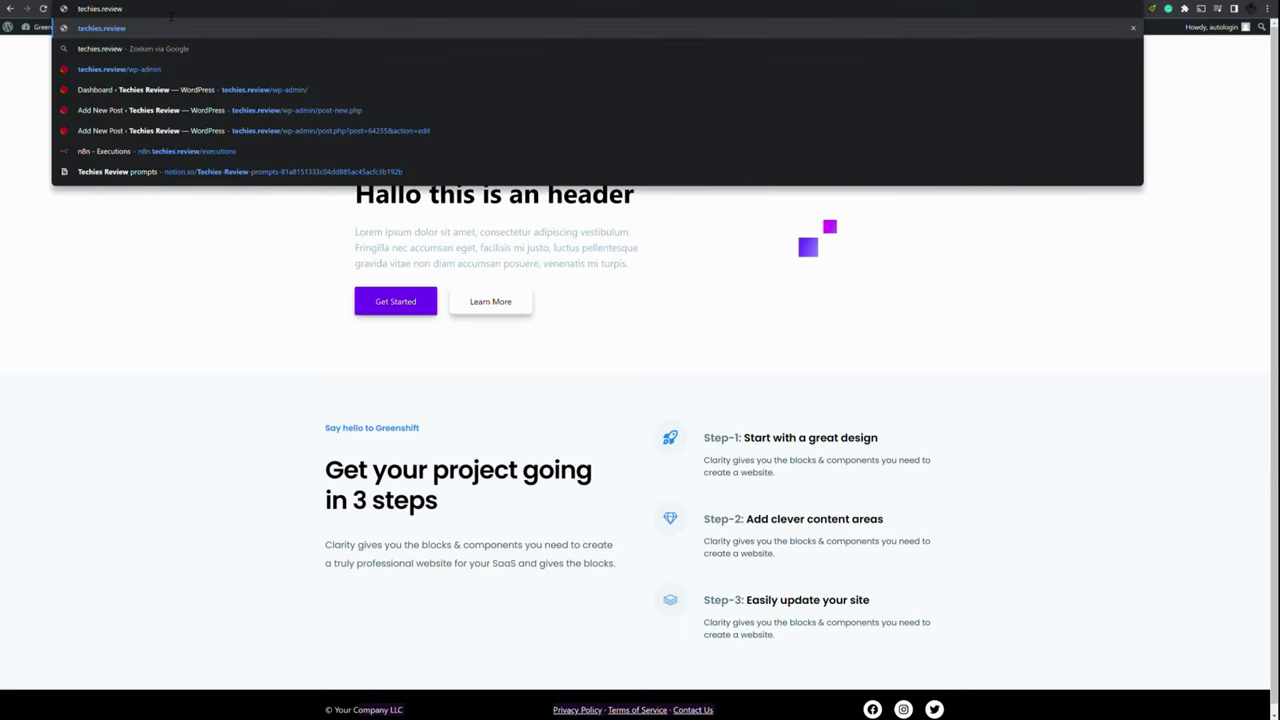
key(Return)
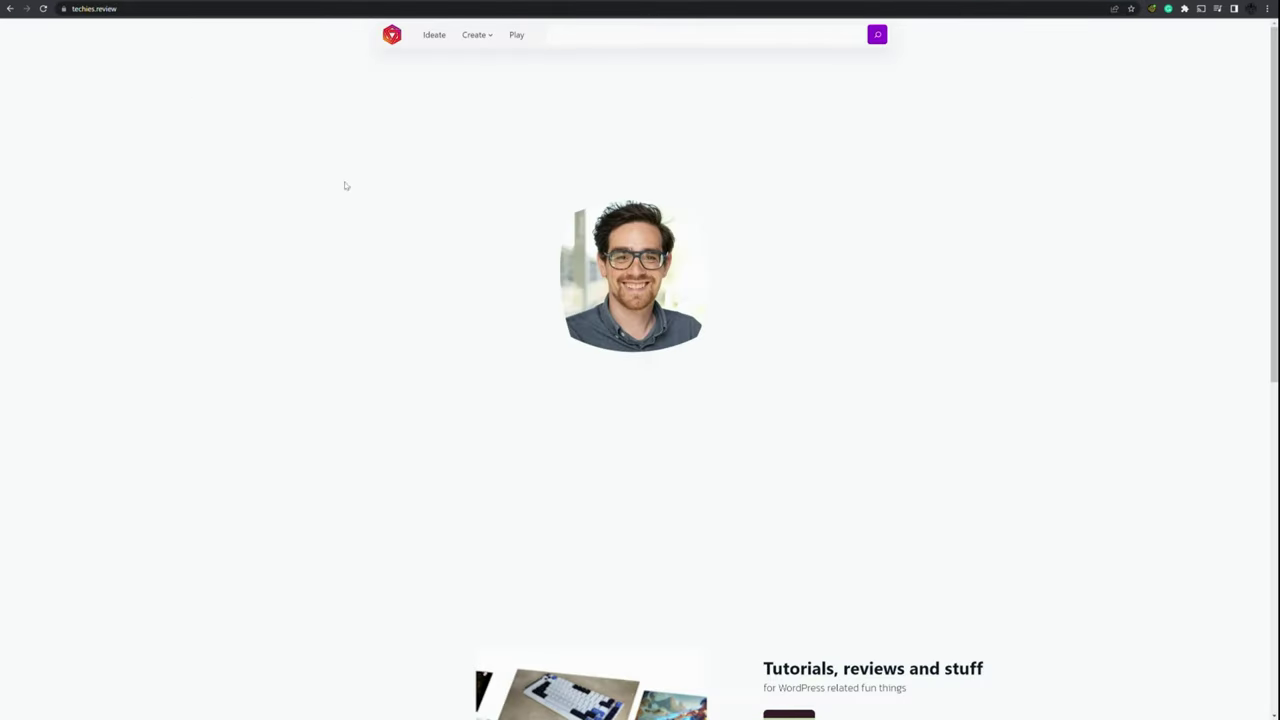
scroll(345, 185, down, 5)
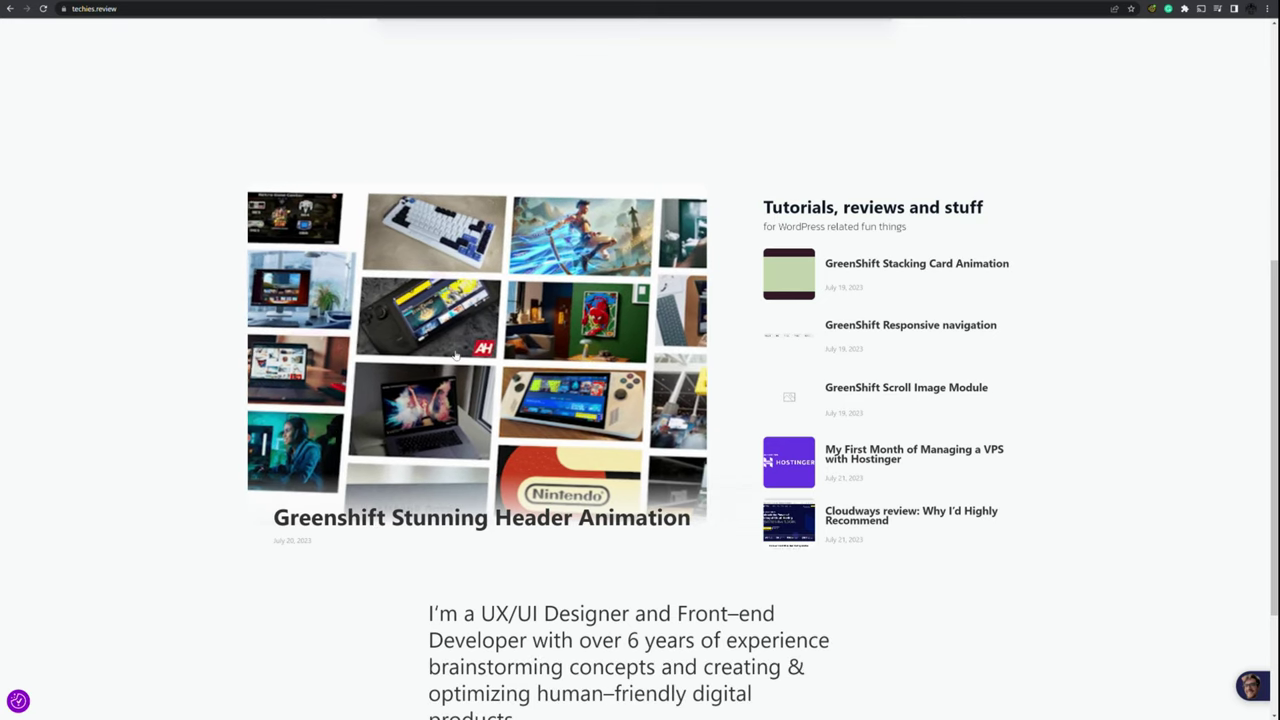
click(455, 355)
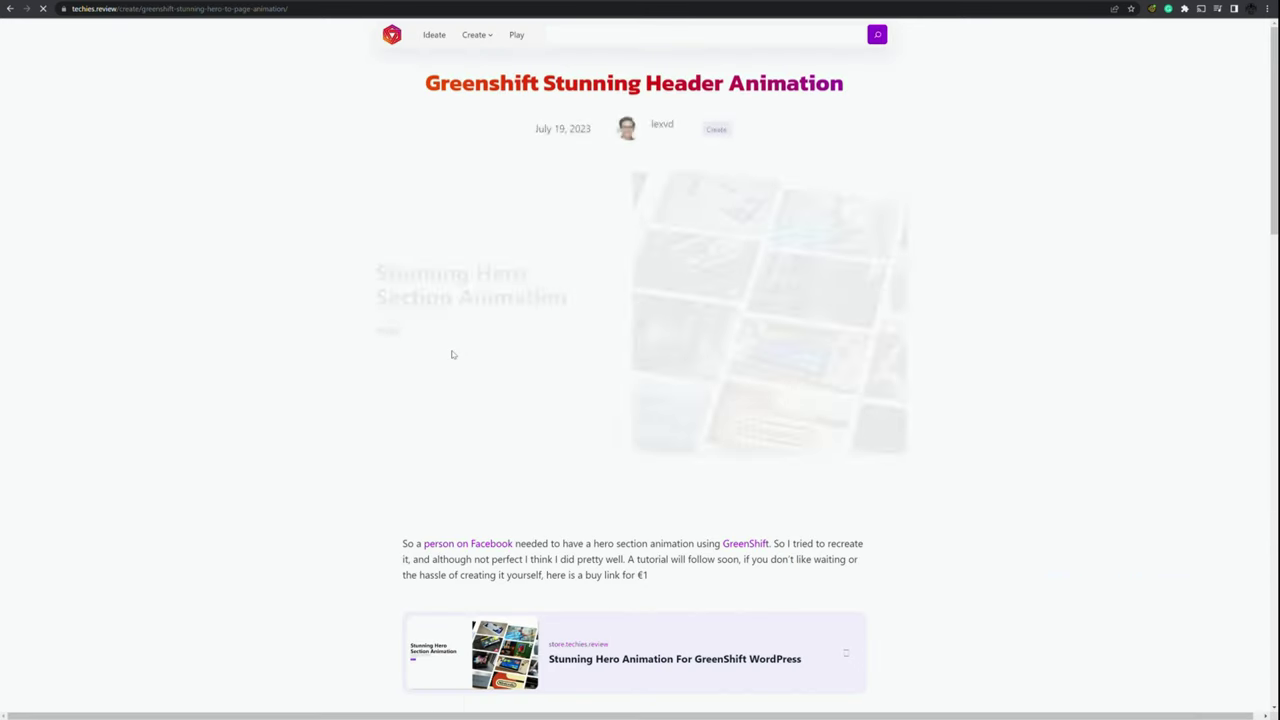
Scroll through the article's scroll-driven hero image collage.
scroll(455, 355, down, 3)
scroll(455, 355, down, 10)
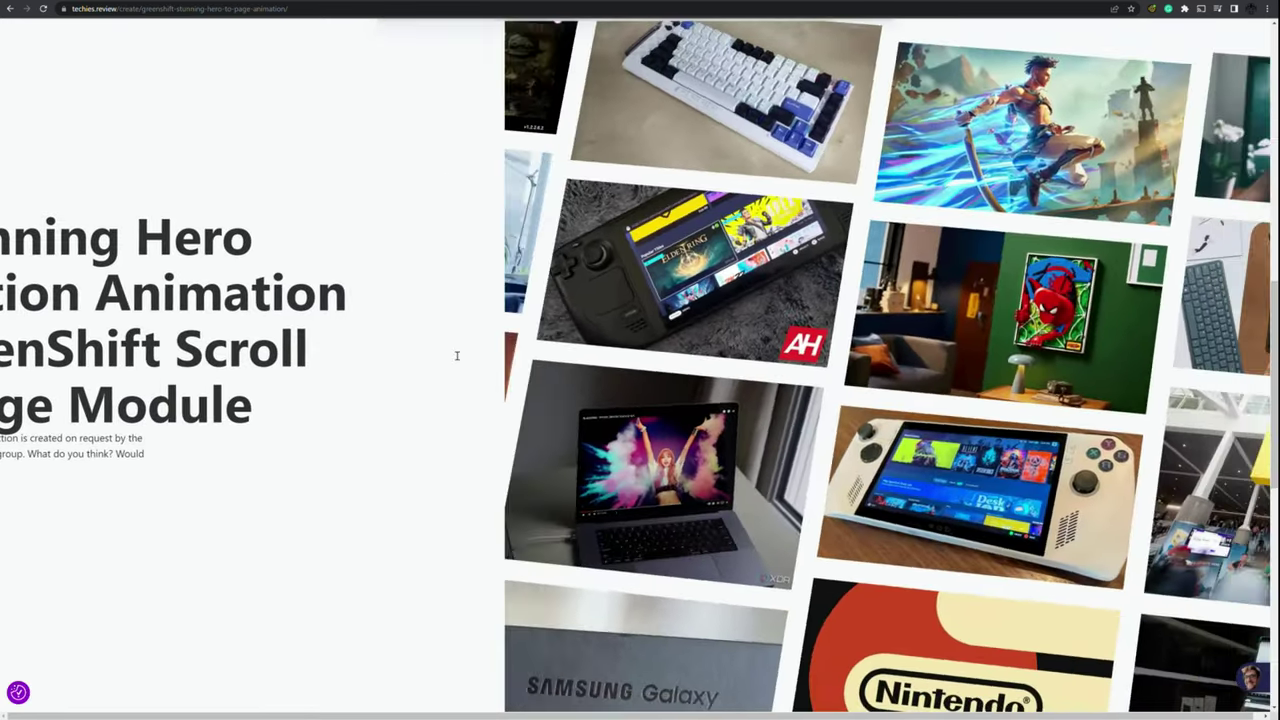
scroll(453, 354, down, 5)
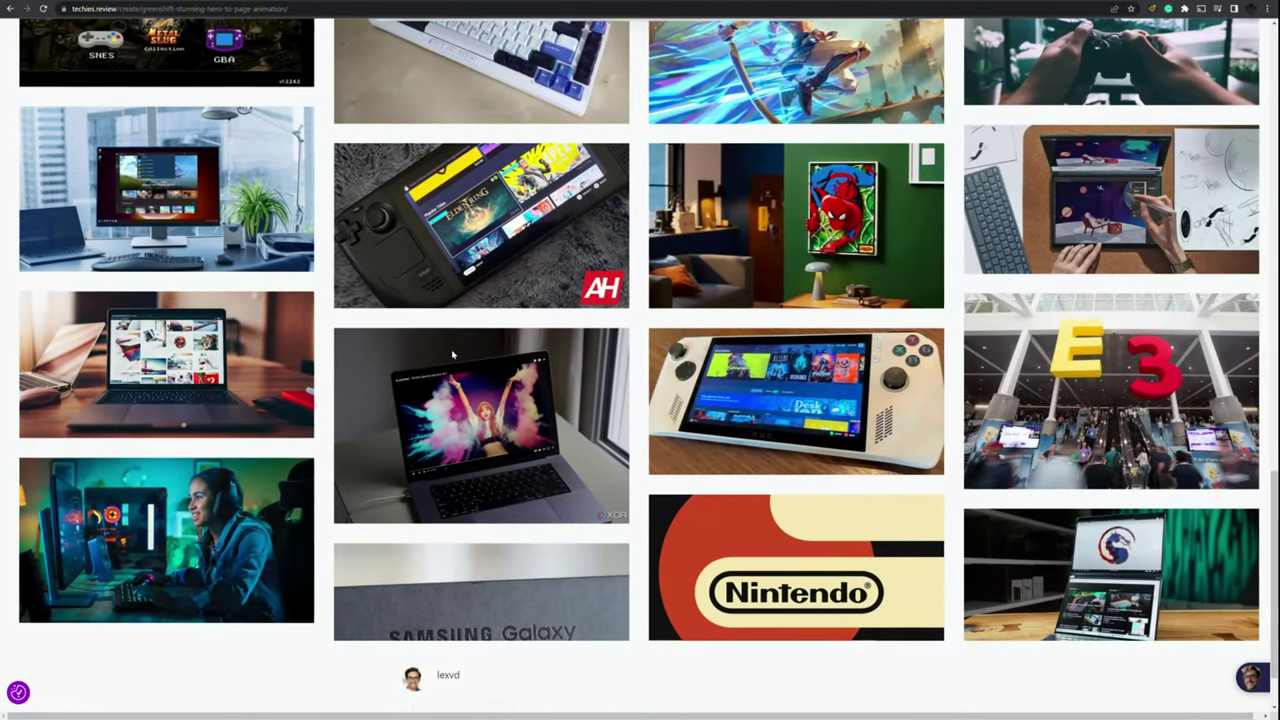
scroll(453, 354, up, 10)
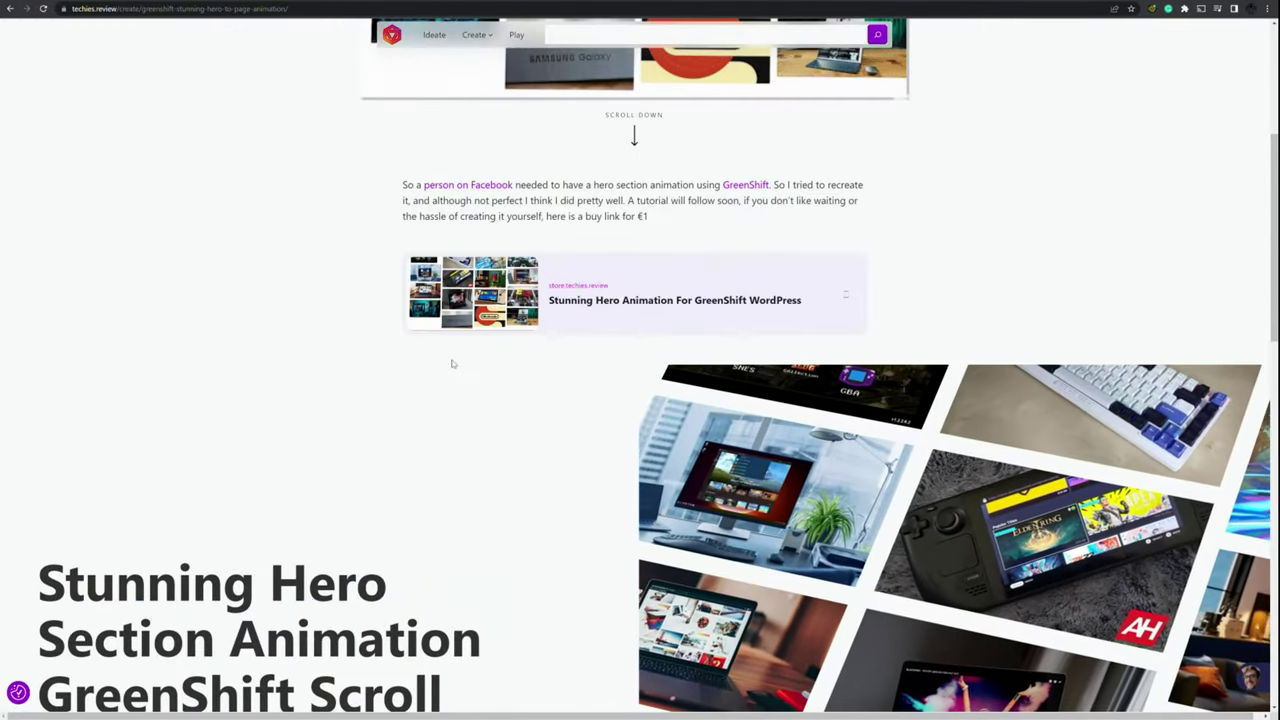
mouse_move(565, 290)
mouse_move(488, 184)
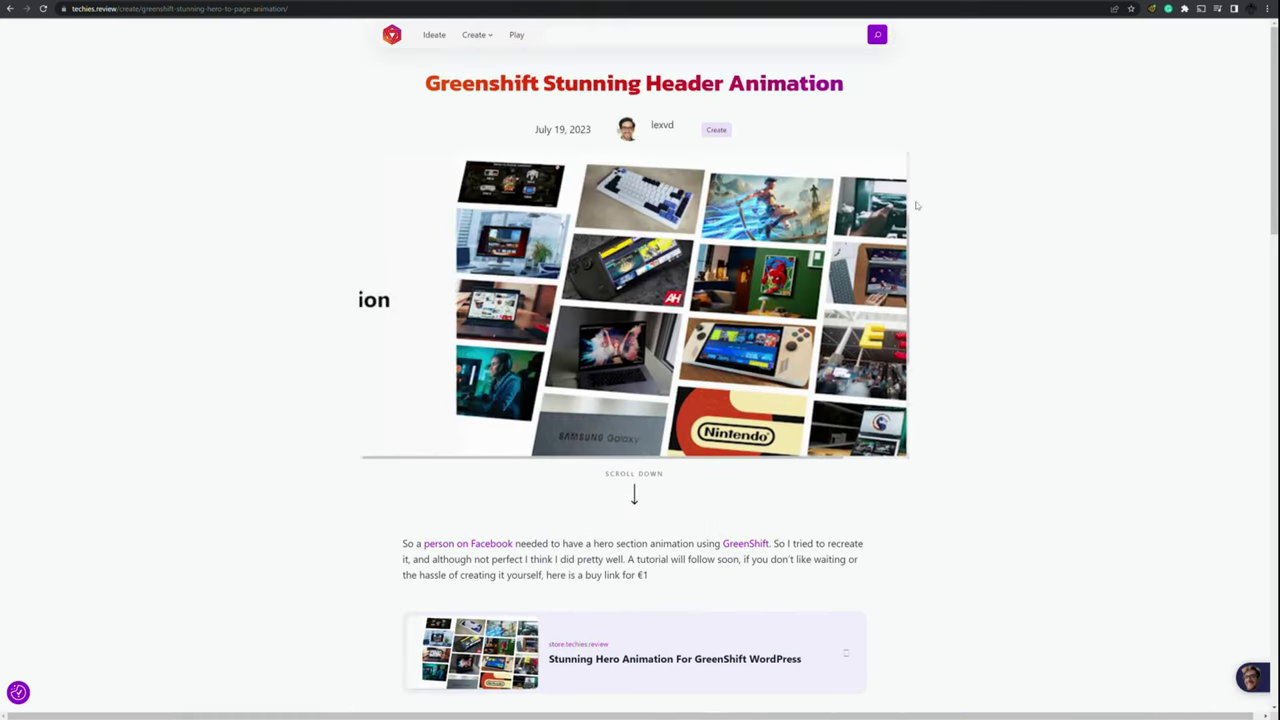
scroll(916, 205, down, 3)
scroll(916, 205, down, 10)
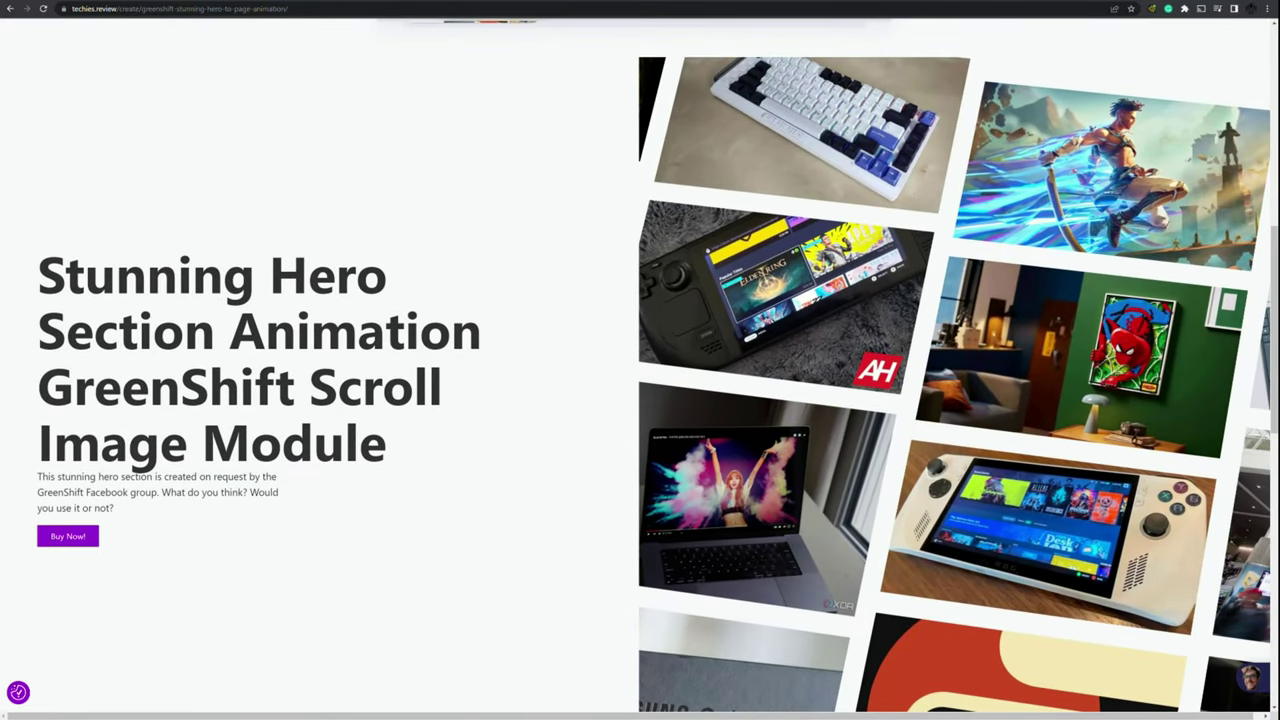
key(ctrl+t)
Open the Greenshift Wordpress Community Facebook group and scroll through its stacking card posts.
text(face)
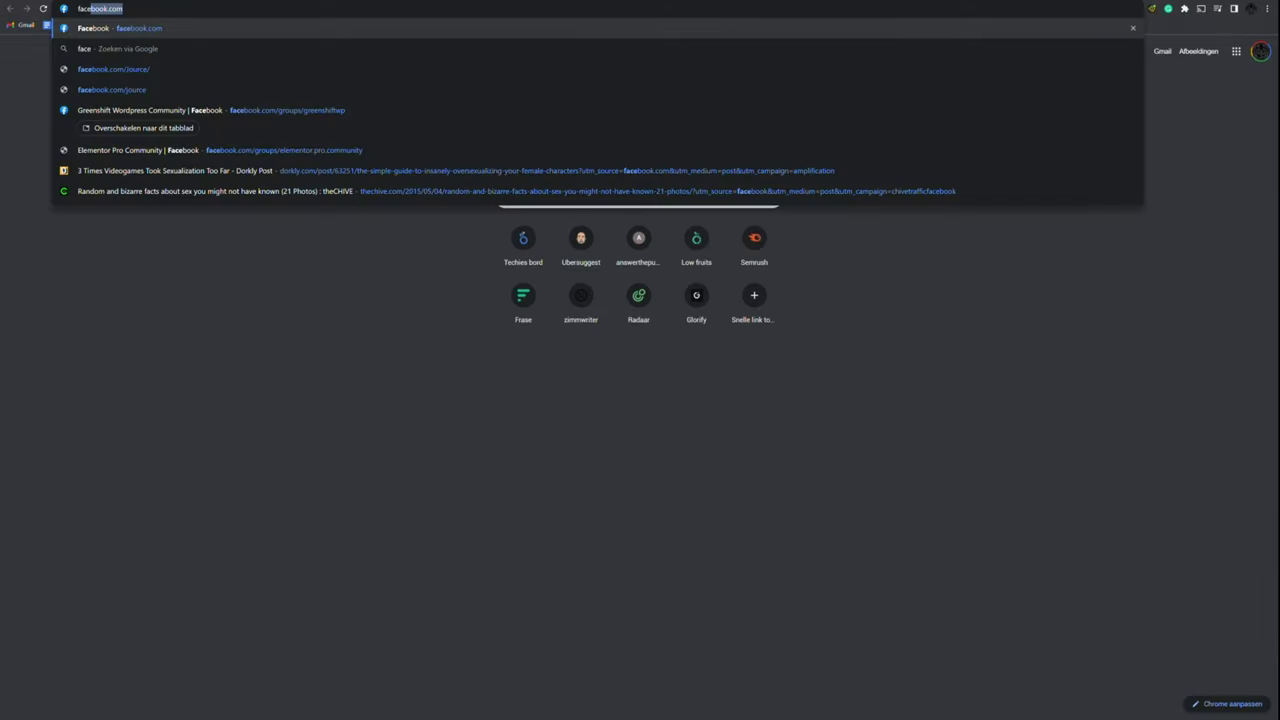
key(Down)
key(Down)
key(Down)
key(Down)
key(Return)
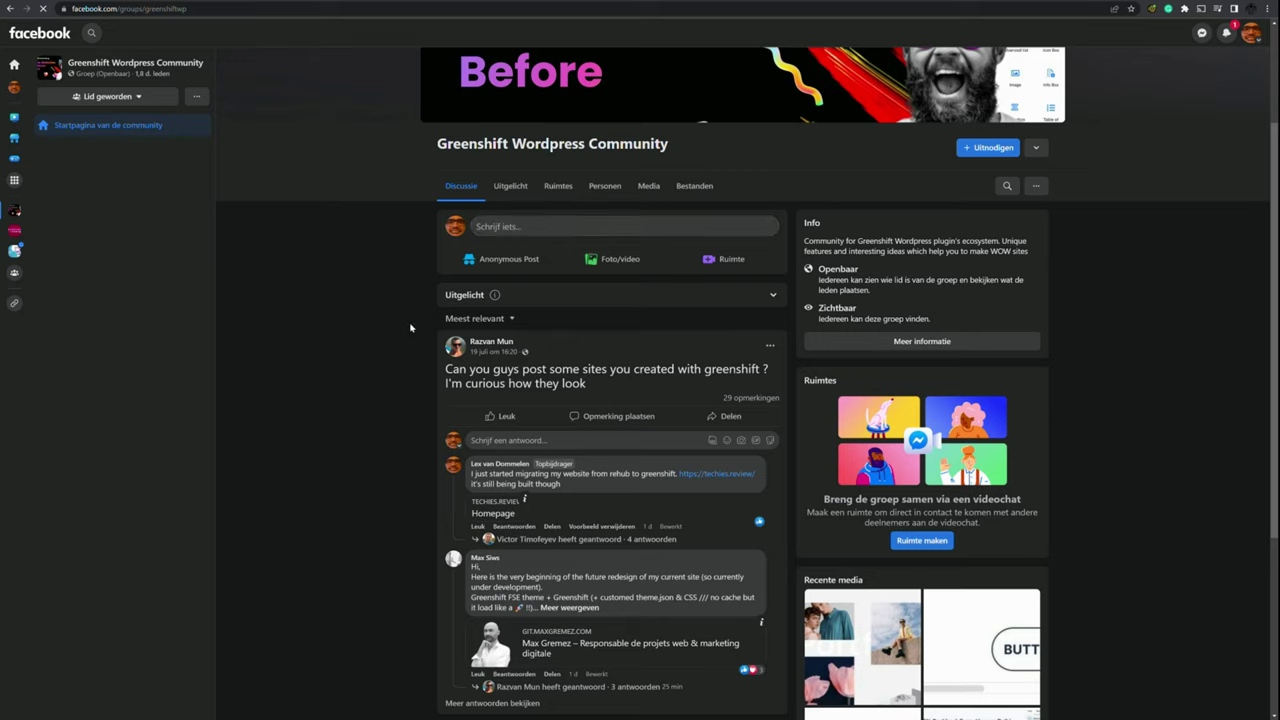
scroll(420, 300, down, 2)
scroll(412, 306, down, 10)
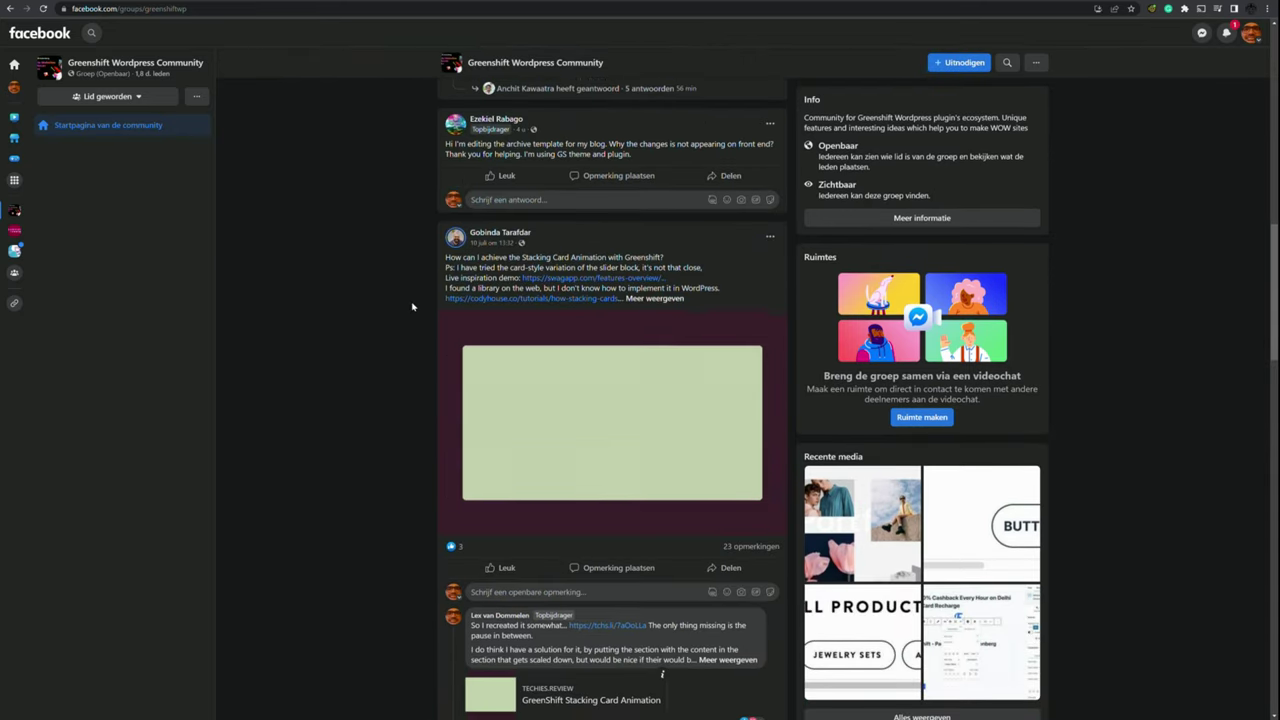
scroll(412, 306, down, 2)
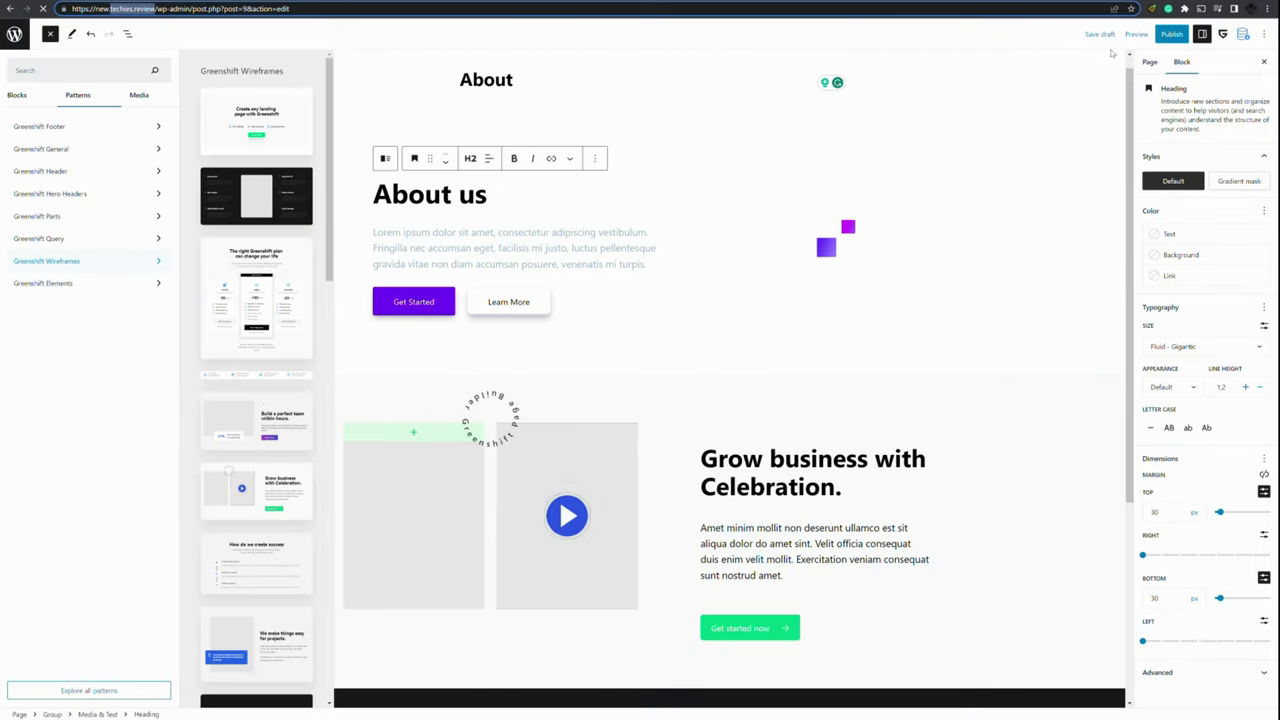
Publish the About page and scroll through it live.
click(1172, 34)
click(1172, 34)
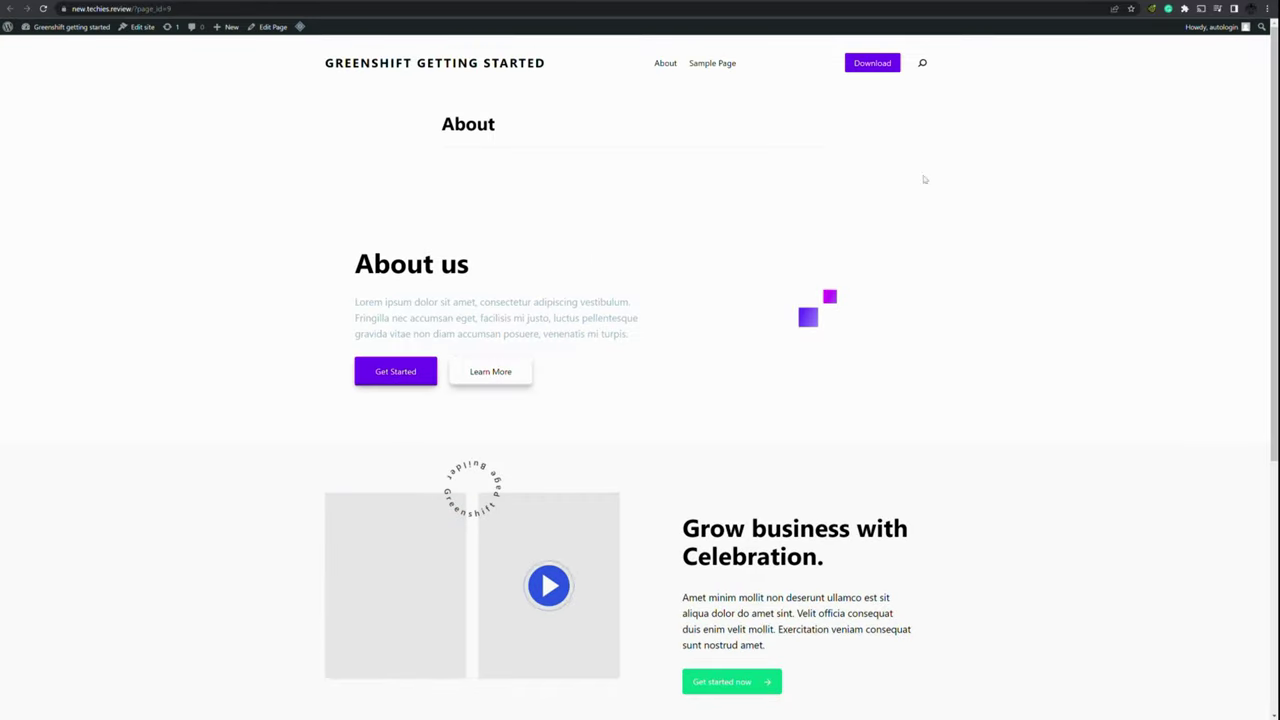
scroll(940, 200, down, 2)
scroll(946, 214, up, 3)
Select the extra About title and the About us heading on the live page to compare them.
drag(410, 121, 806, 178)
click(806, 178)
double_click(454, 126)
click(447, 279)
triple_click(447, 279)
click(491, 117)
double_click(491, 117)
click(172, 165)
Open the Page template from Templates and enter its edit mode.
click(137, 27)
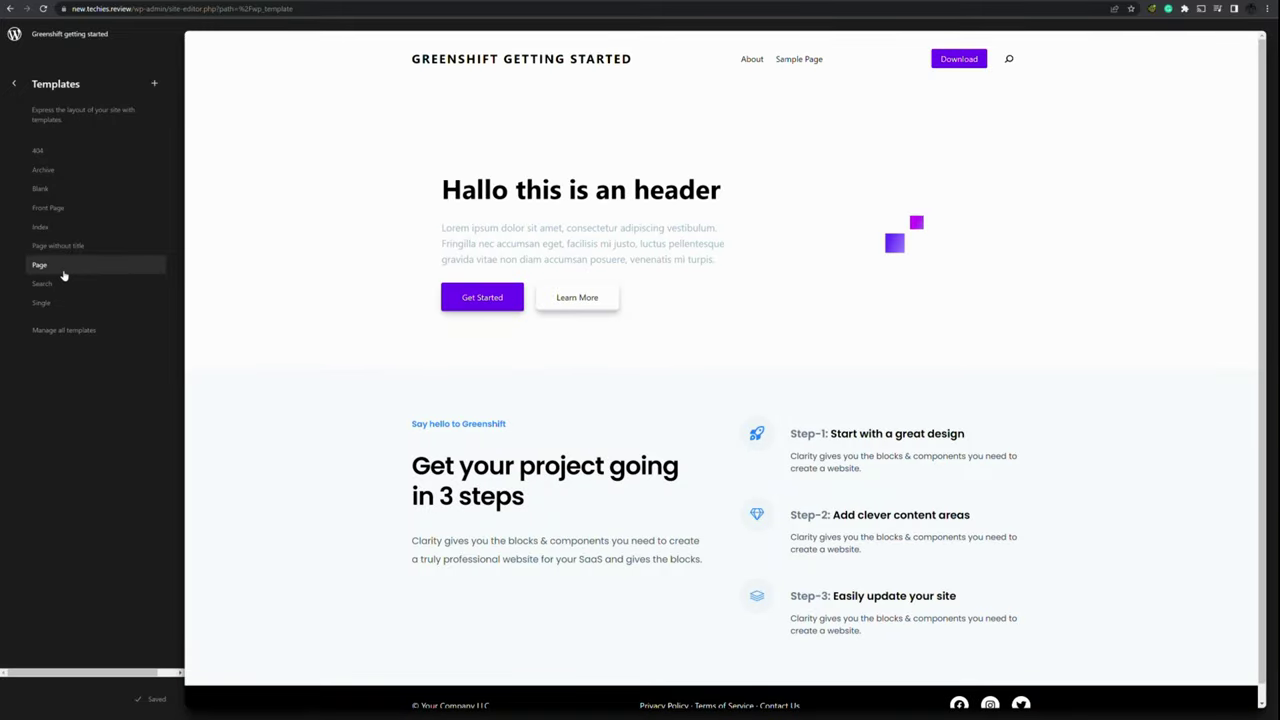
click(59, 270)
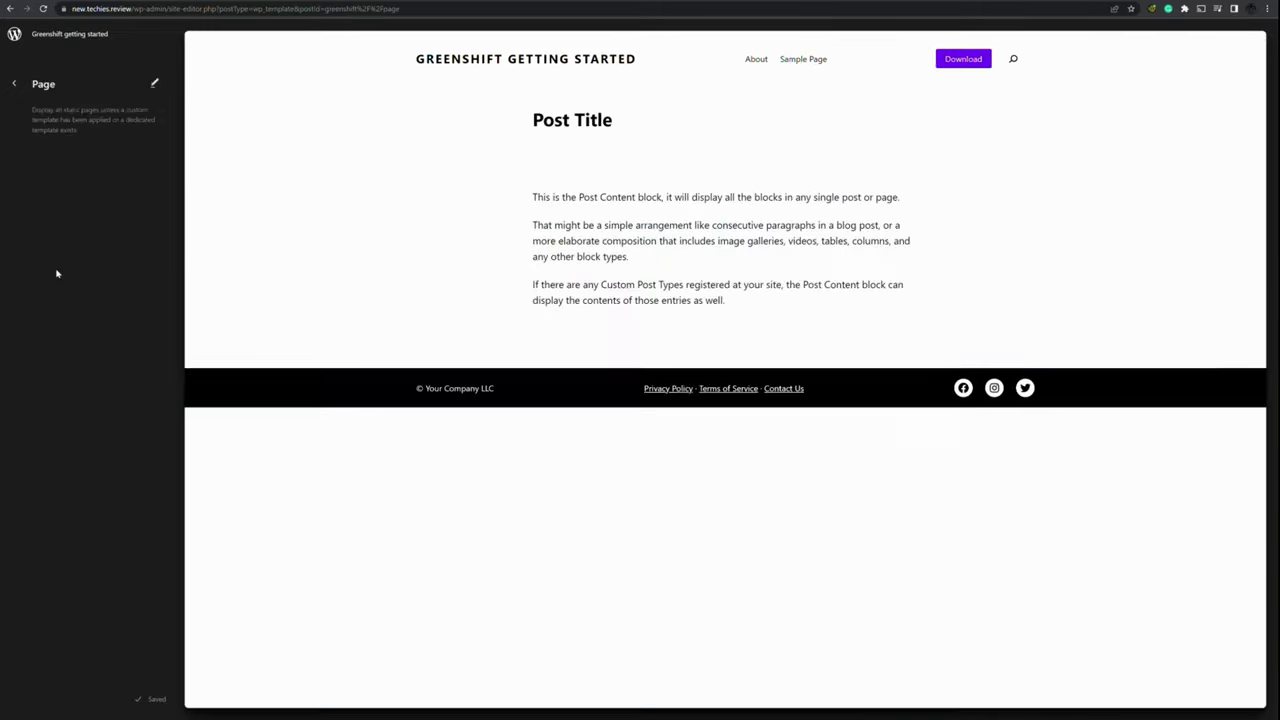
click(556, 131)
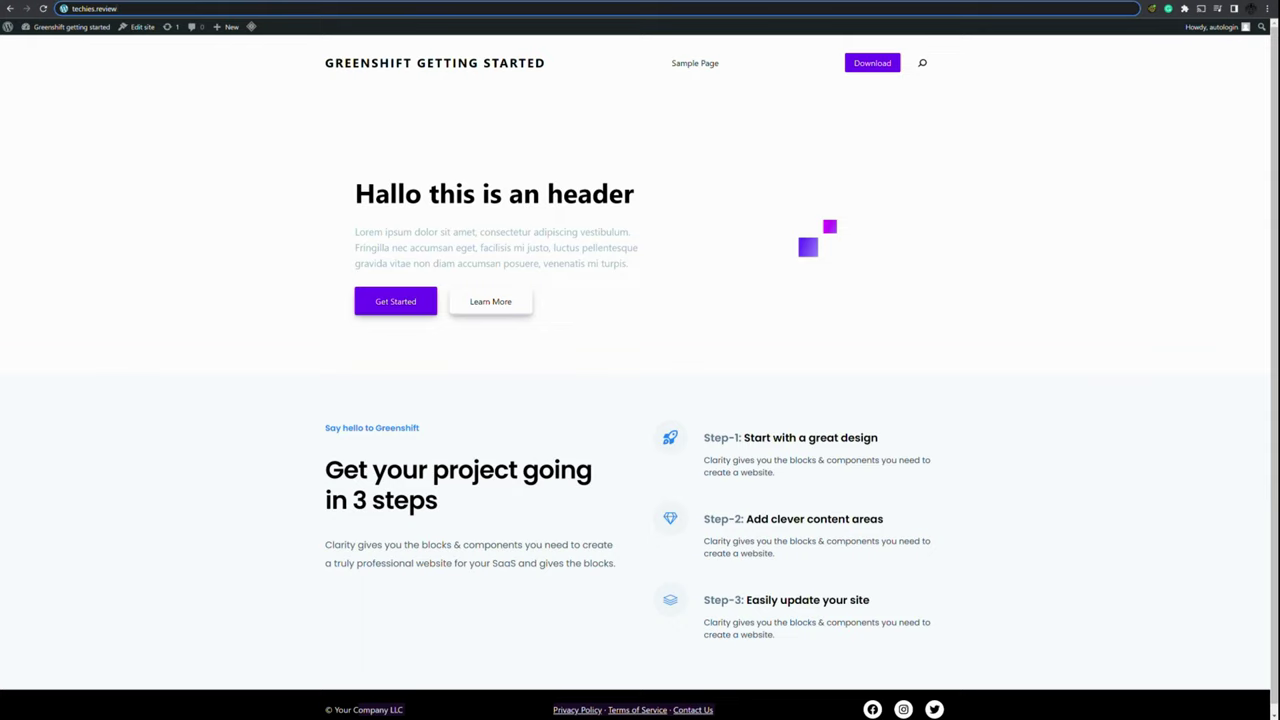
Check the duplicate About title on the live About page.
click(43, 8)
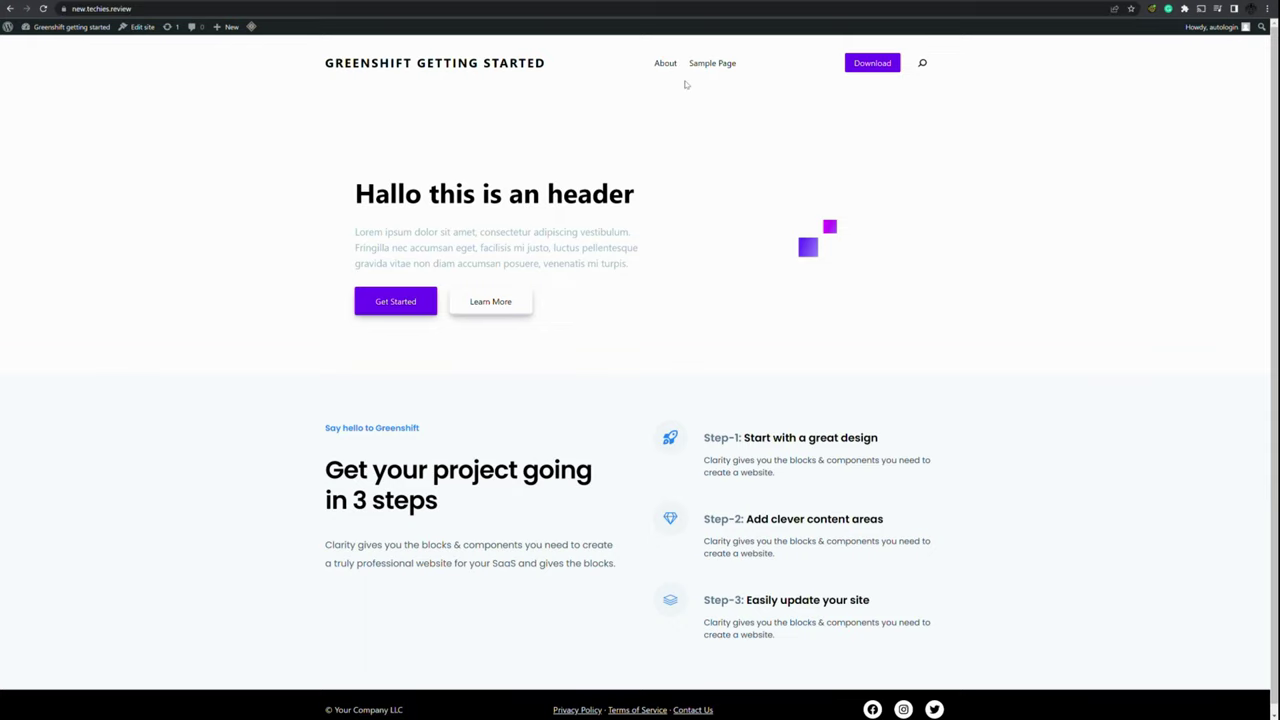
click(668, 63)
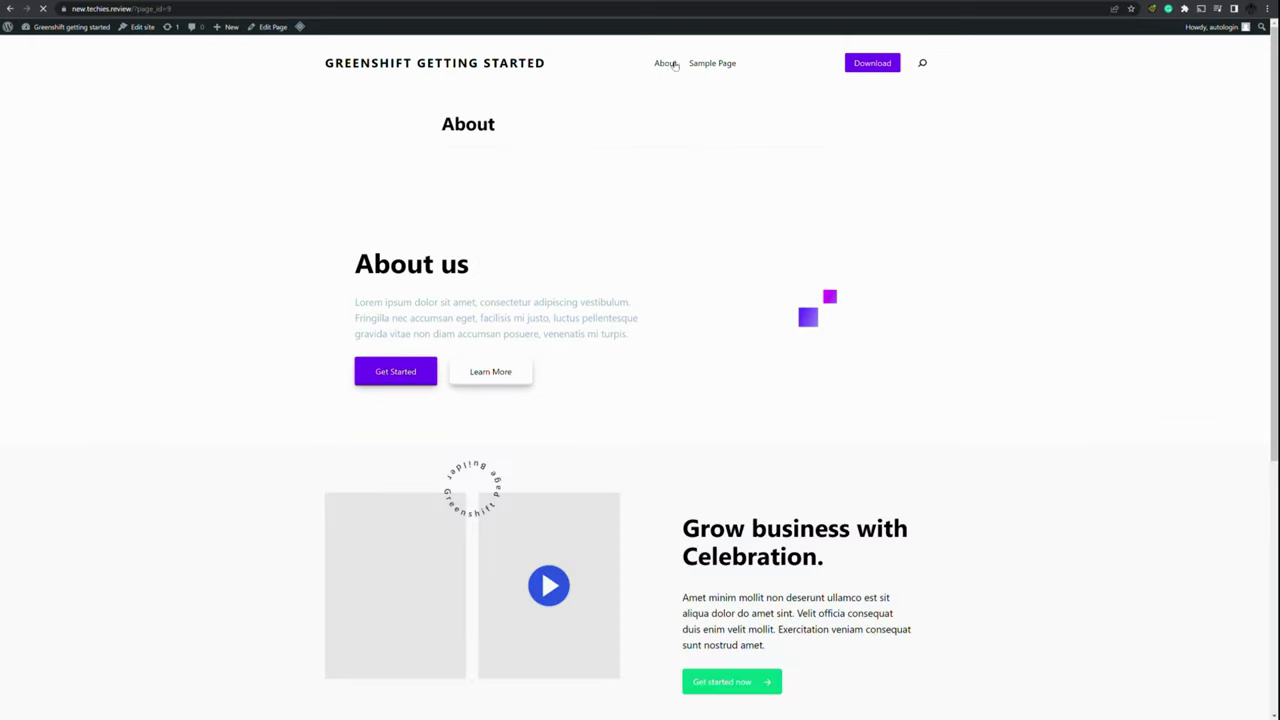
drag(417, 120, 829, 163)
click(822, 140)
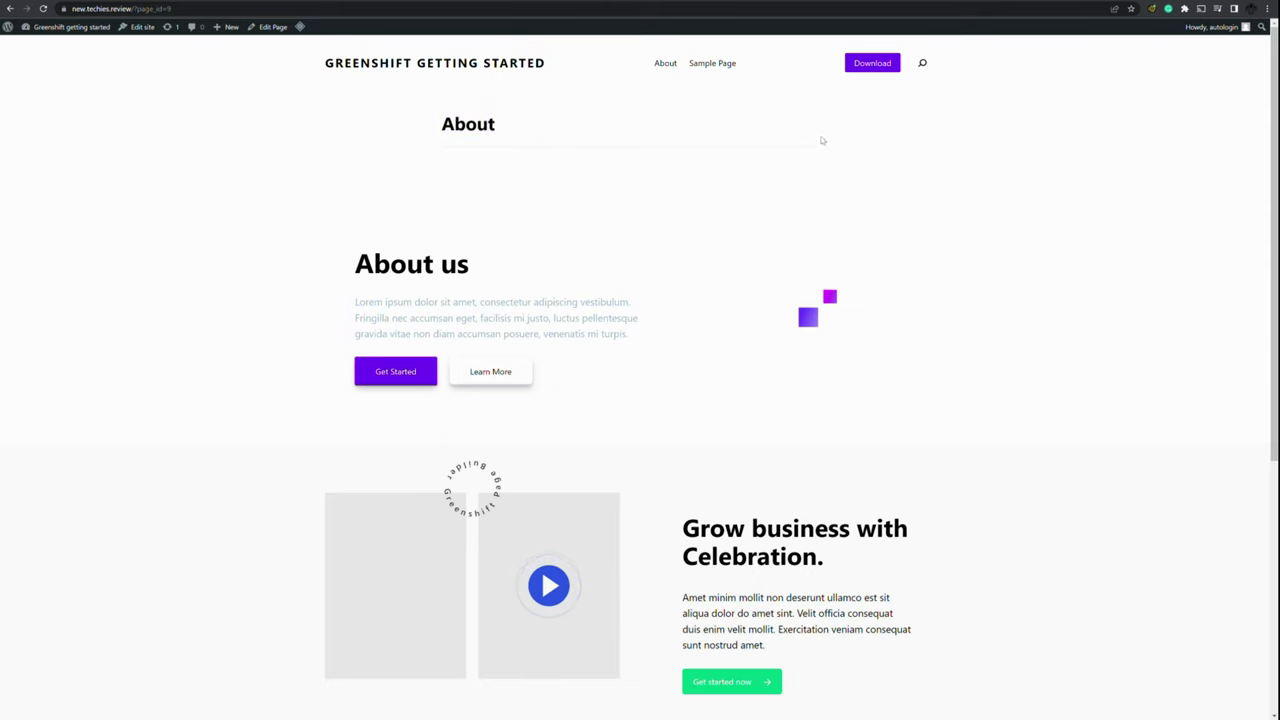
double_click(470, 126)
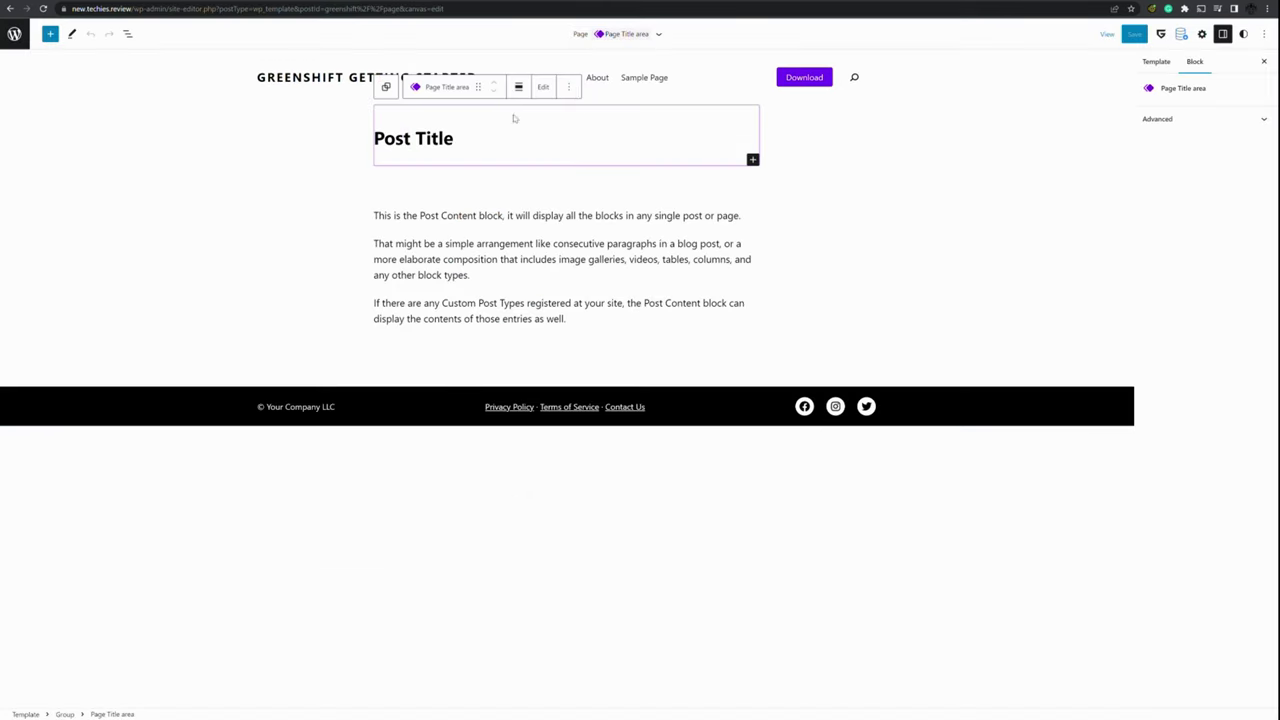
Remove the Page Title area and the leftover empty Group from the template.
click(568, 87)
click(601, 329)
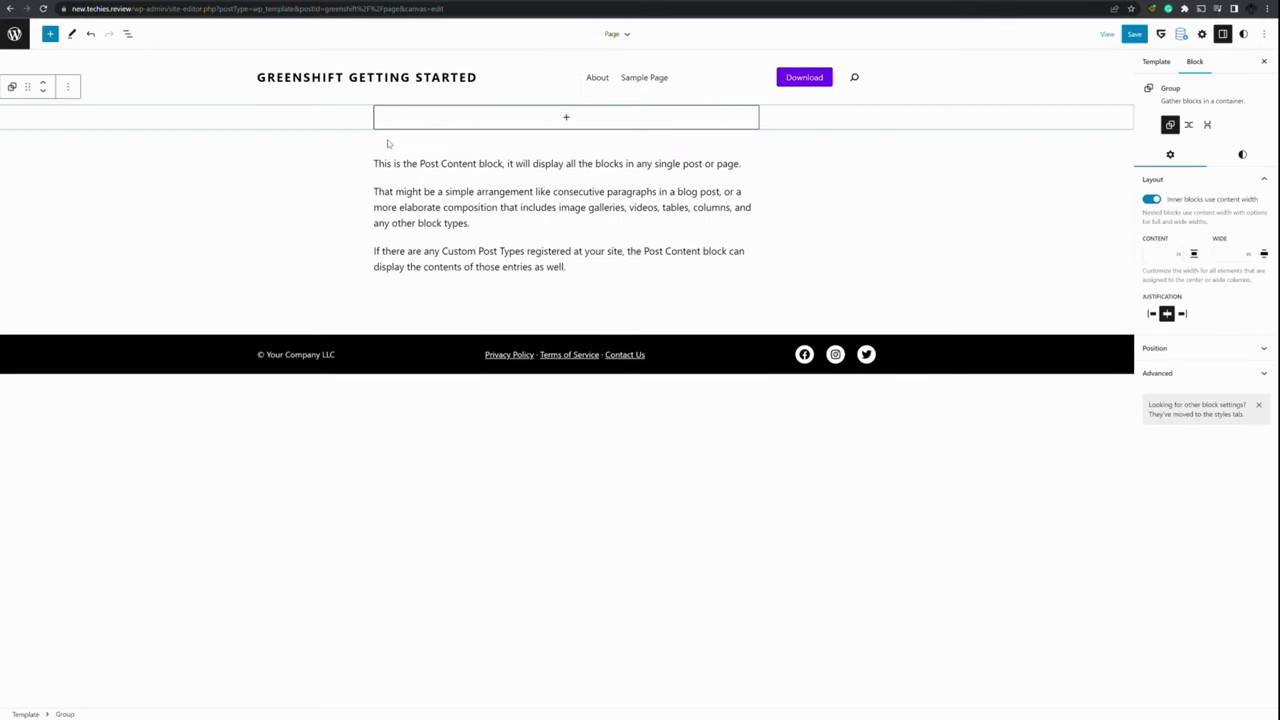
click(74, 87)
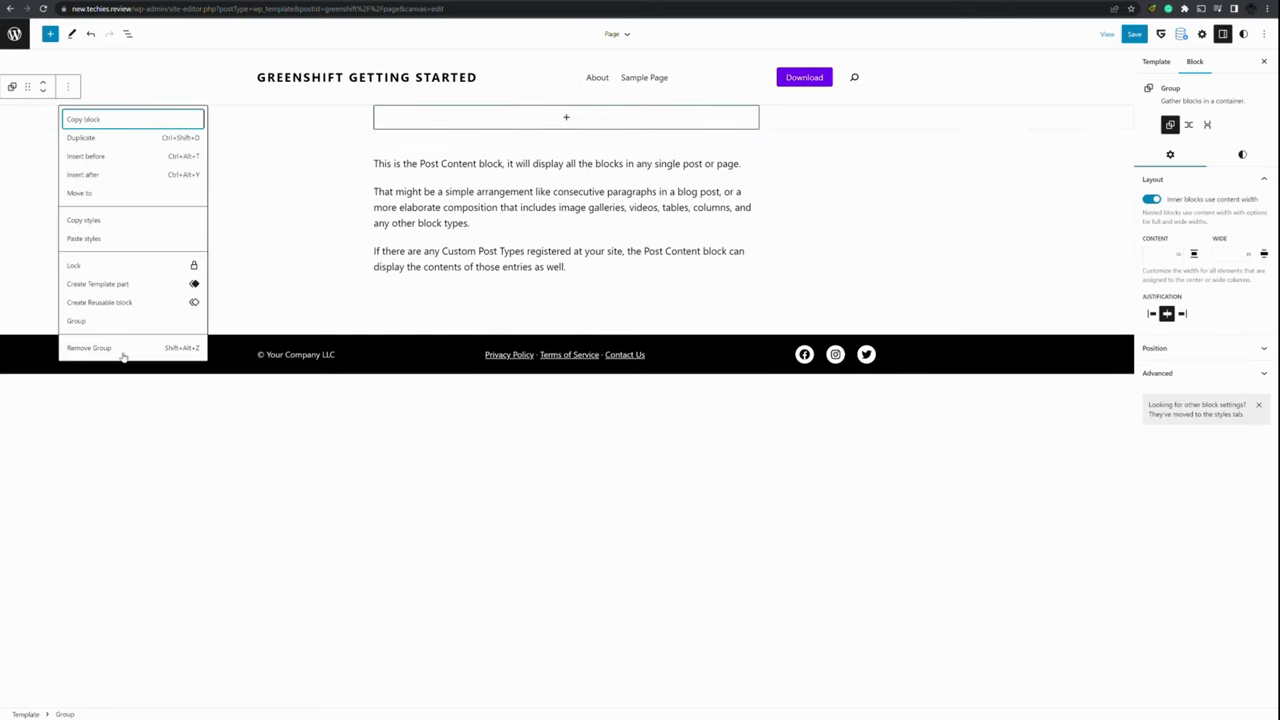
click(124, 348)
click(494, 179)
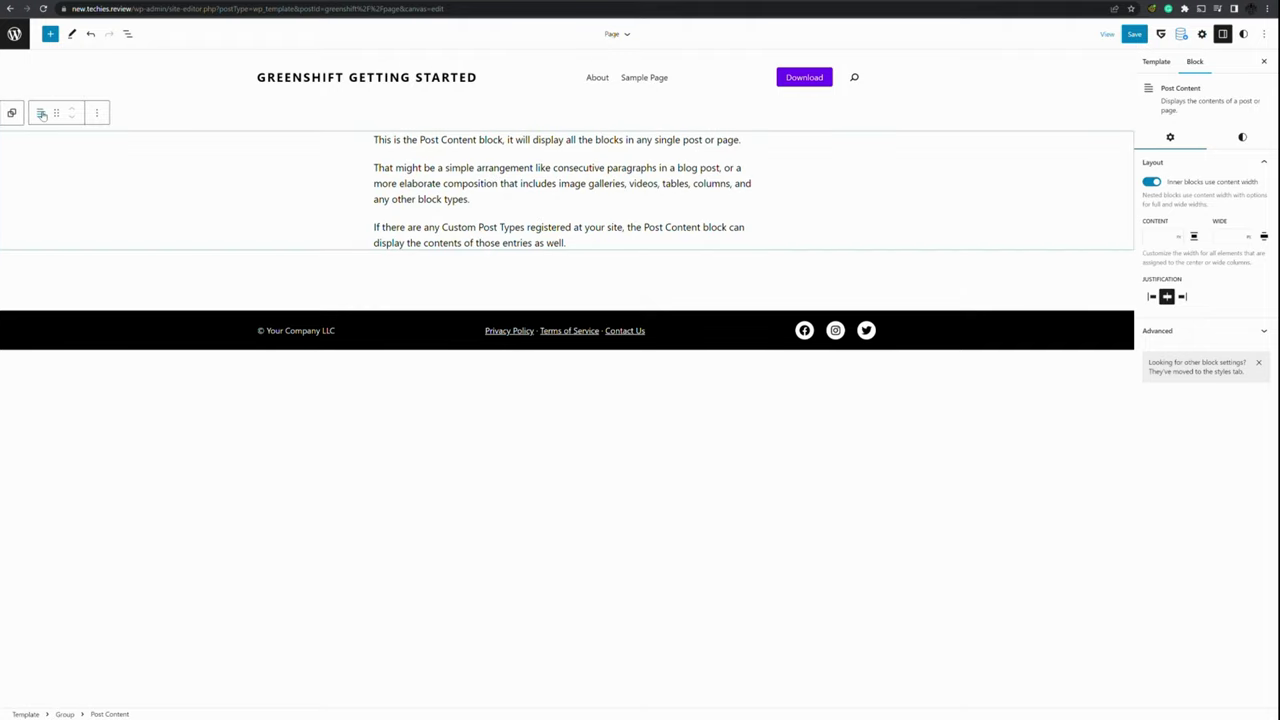
Search the block inserter for 'content' and pick the Post Content block.
click(50, 34)
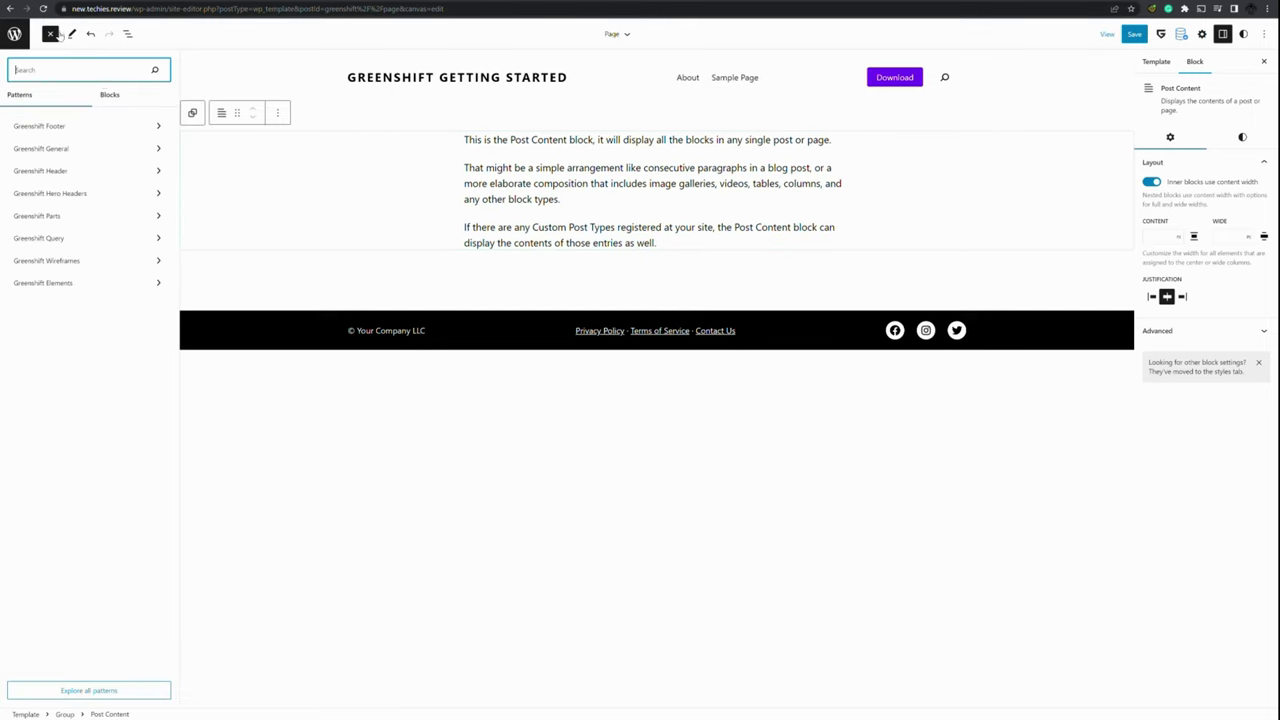
click(81, 95)
click(87, 72)
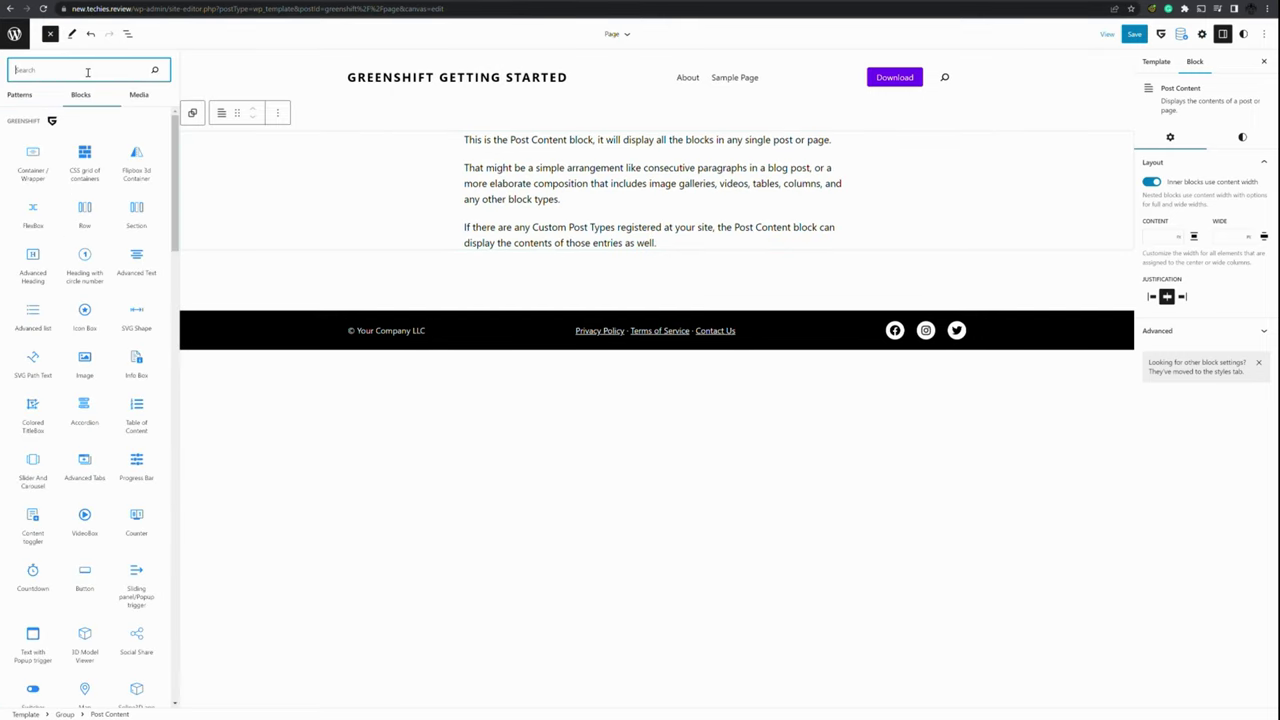
text(content)
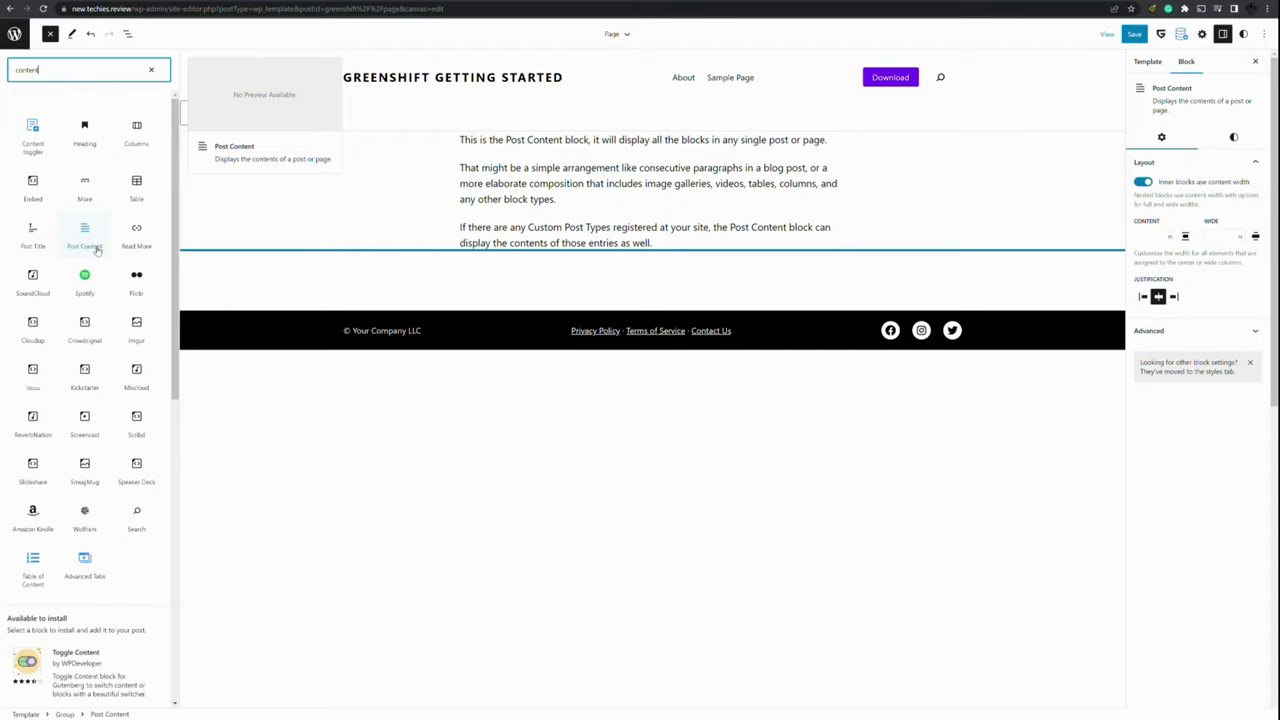
click(97, 250)
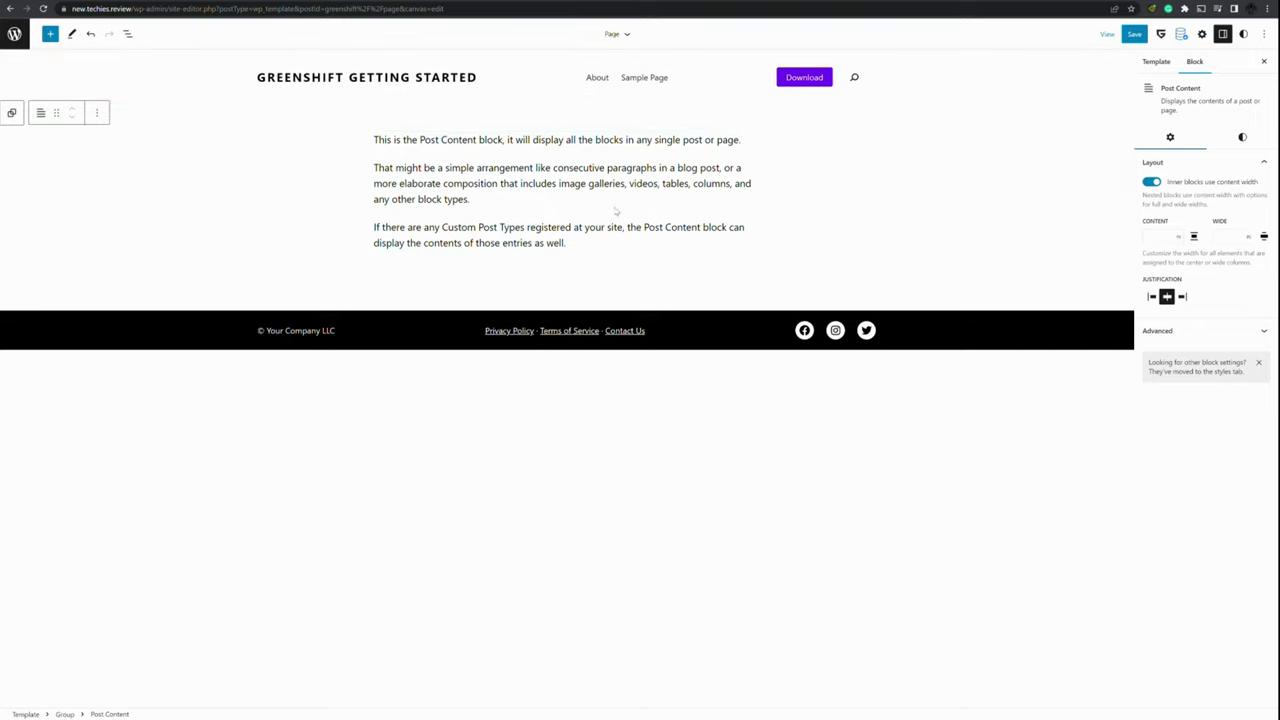
Save the Page template, check the About page shows one title, and return to Pages.
click(1136, 34)
click(1163, 34)
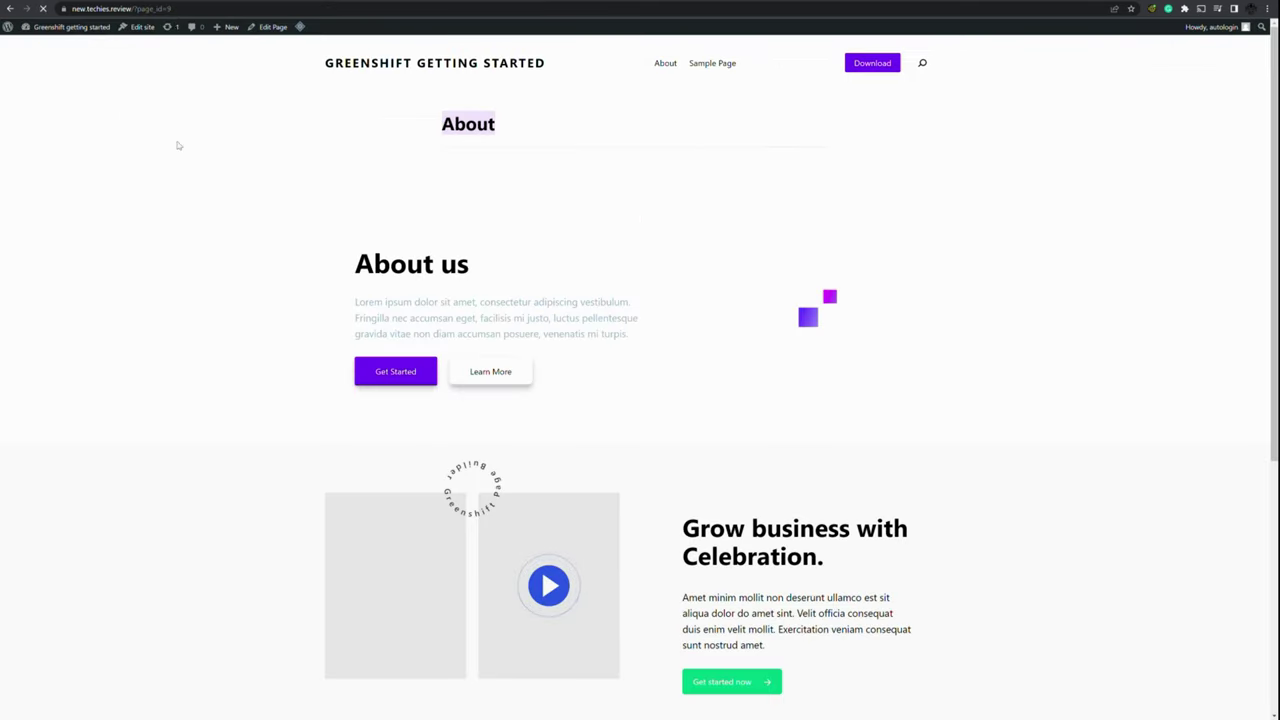
scroll(177, 146, down, 1)
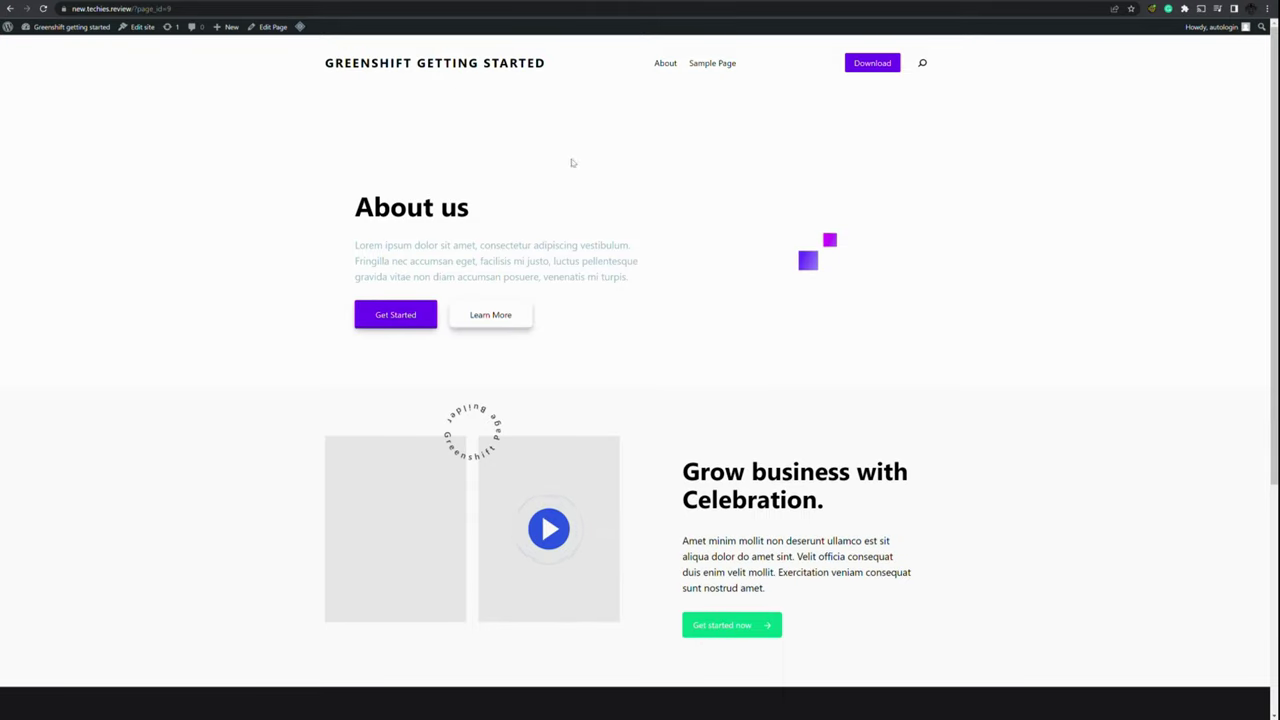
scroll(886, 171, down, 3)
scroll(886, 171, down, 2)
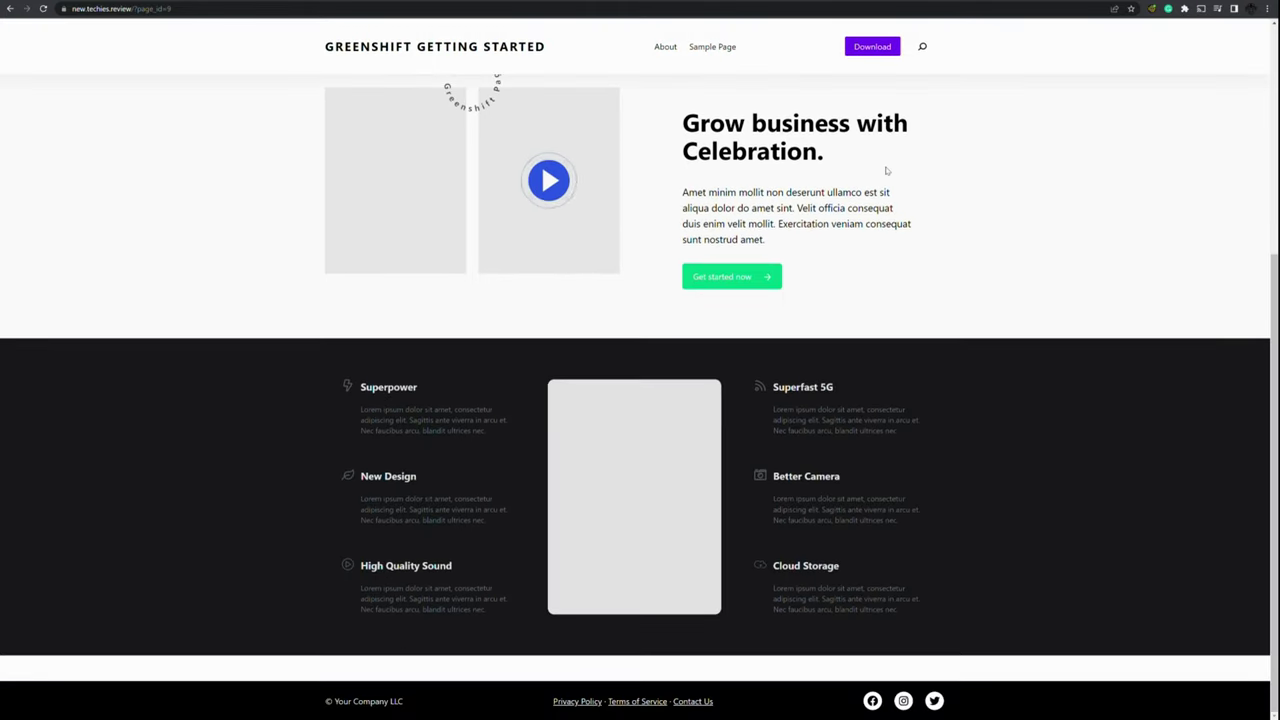
scroll(886, 171, up, 5)
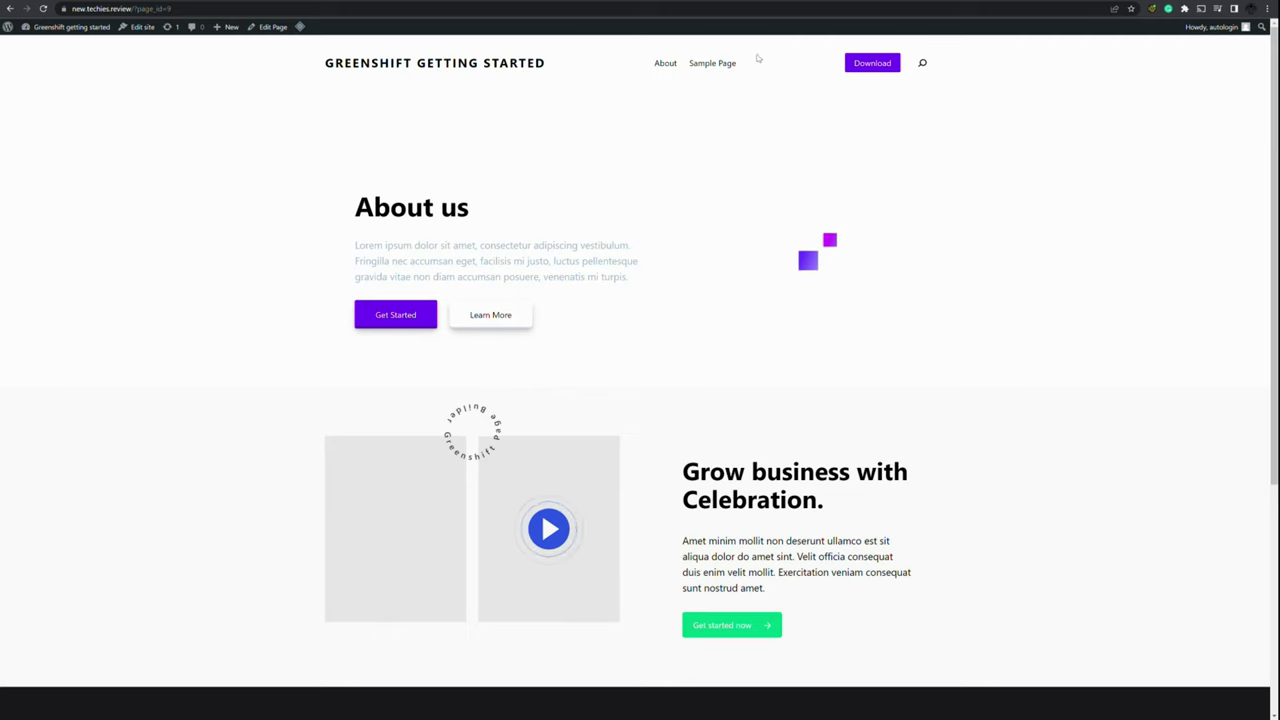
scroll(500, 250, down, 5)
scroll(518, 317, up, 5)
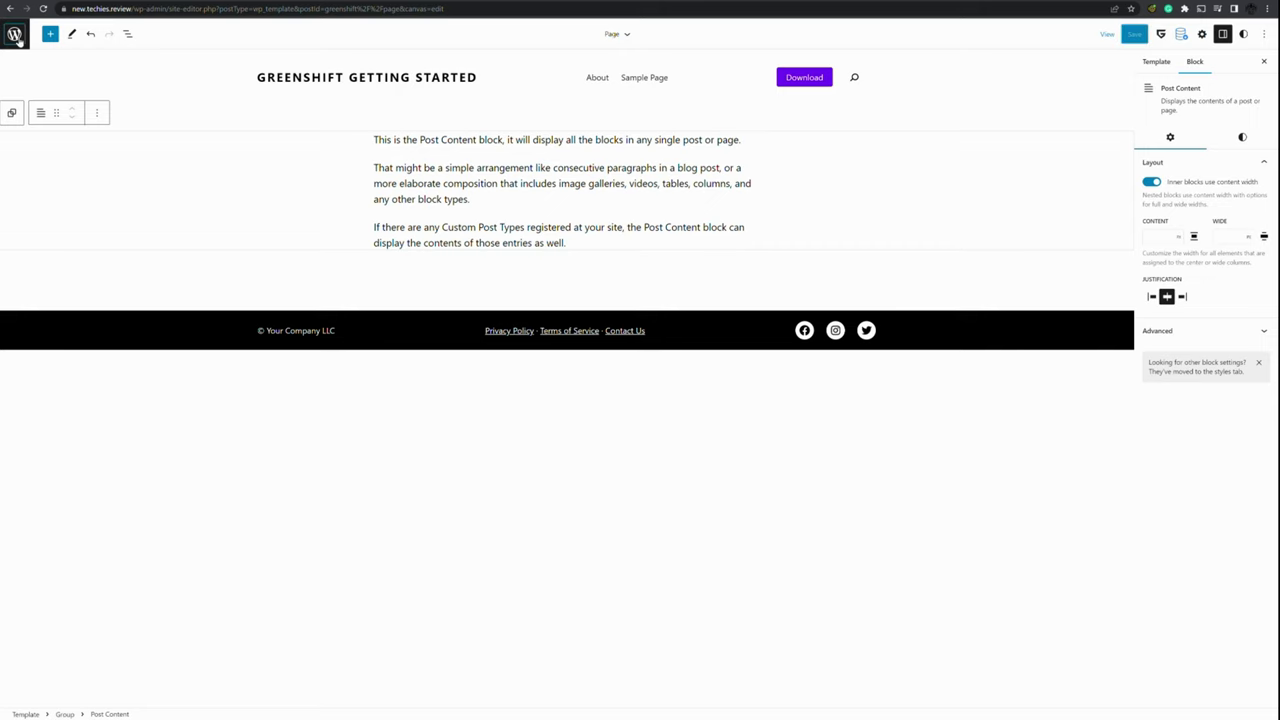
click(14, 34)
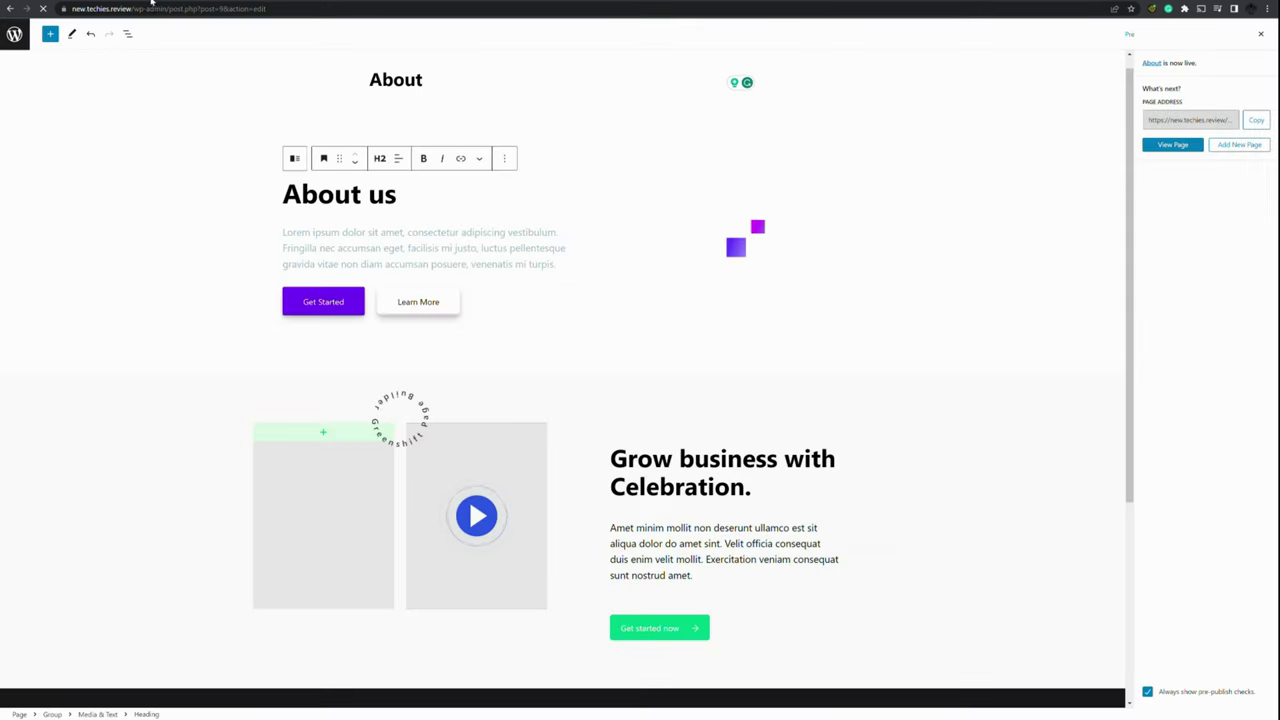
click(14, 34)
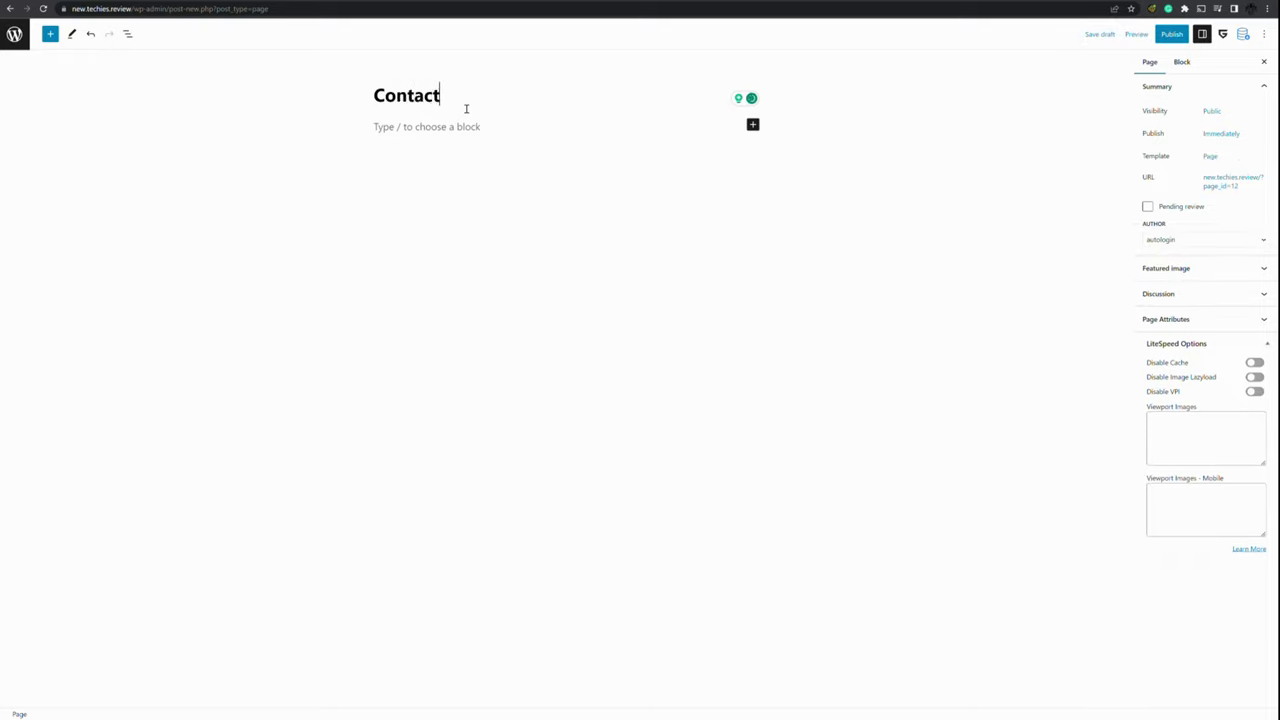
Insert the purple Greenshift Parts latest-items pattern below the Contact title and rename its heading 'News'.
click(50, 33)
click(99, 96)
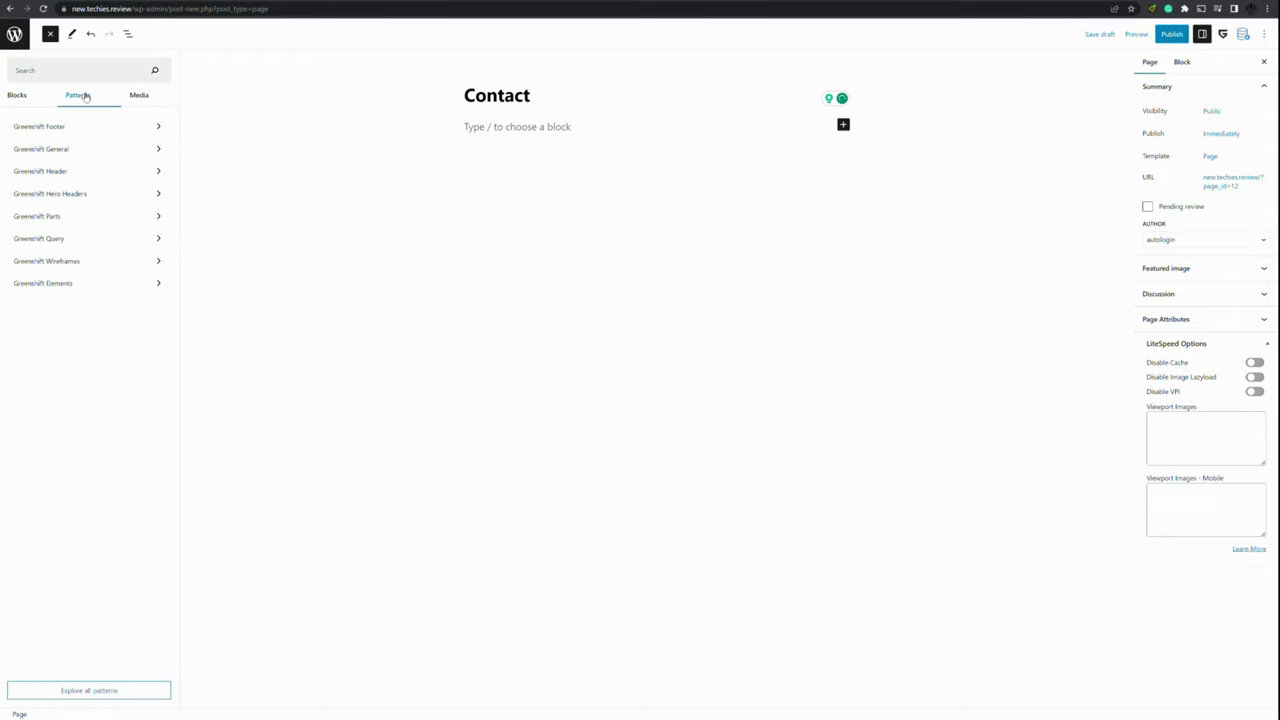
click(91, 261)
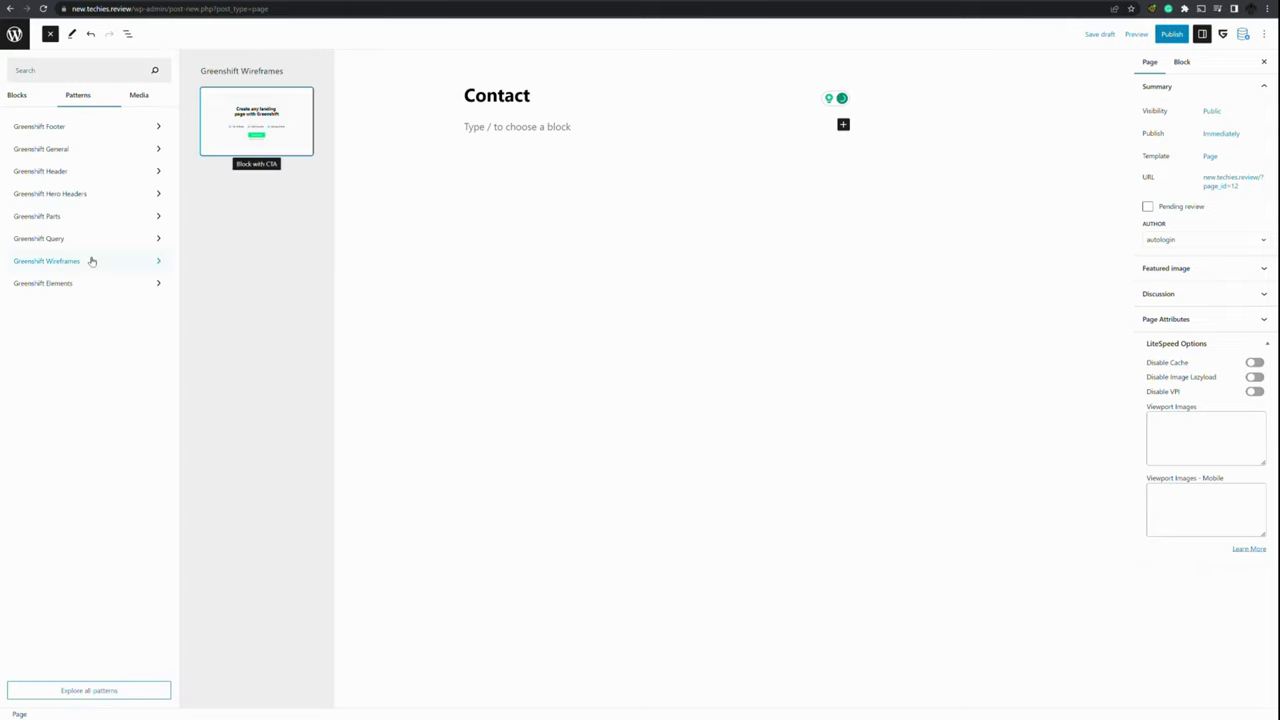
click(118, 217)
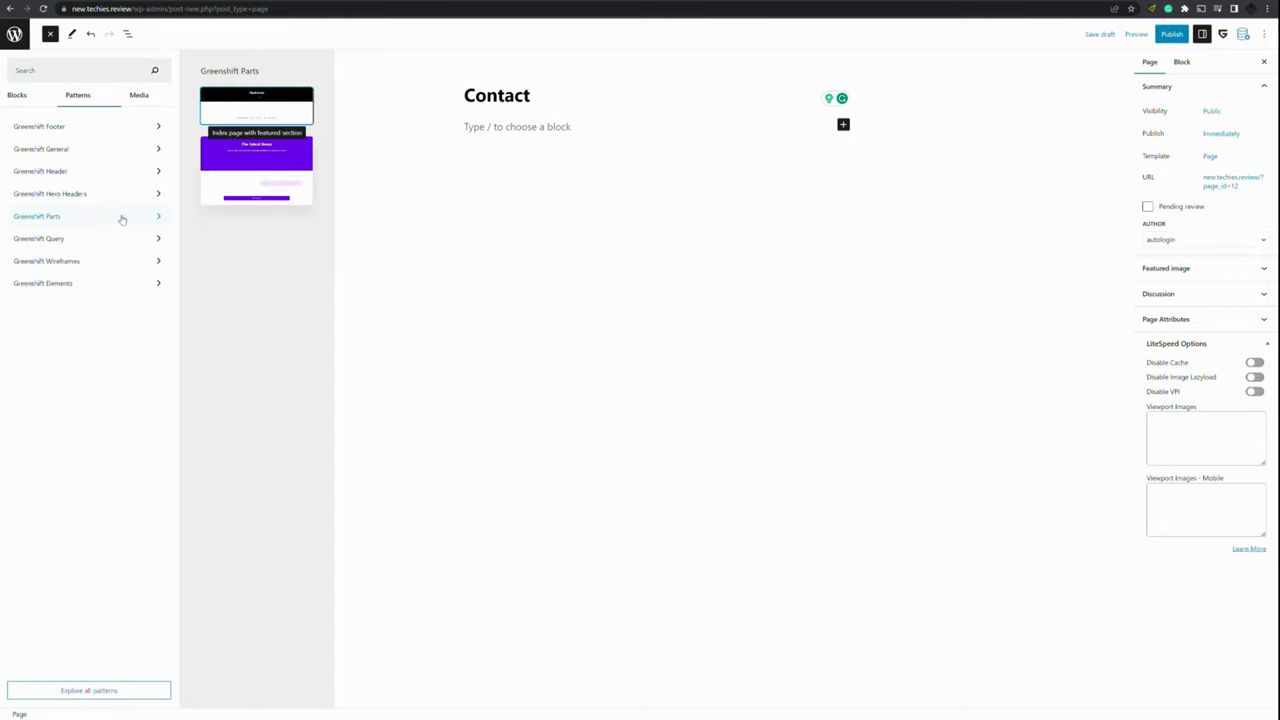
drag(256, 215, 534, 131)
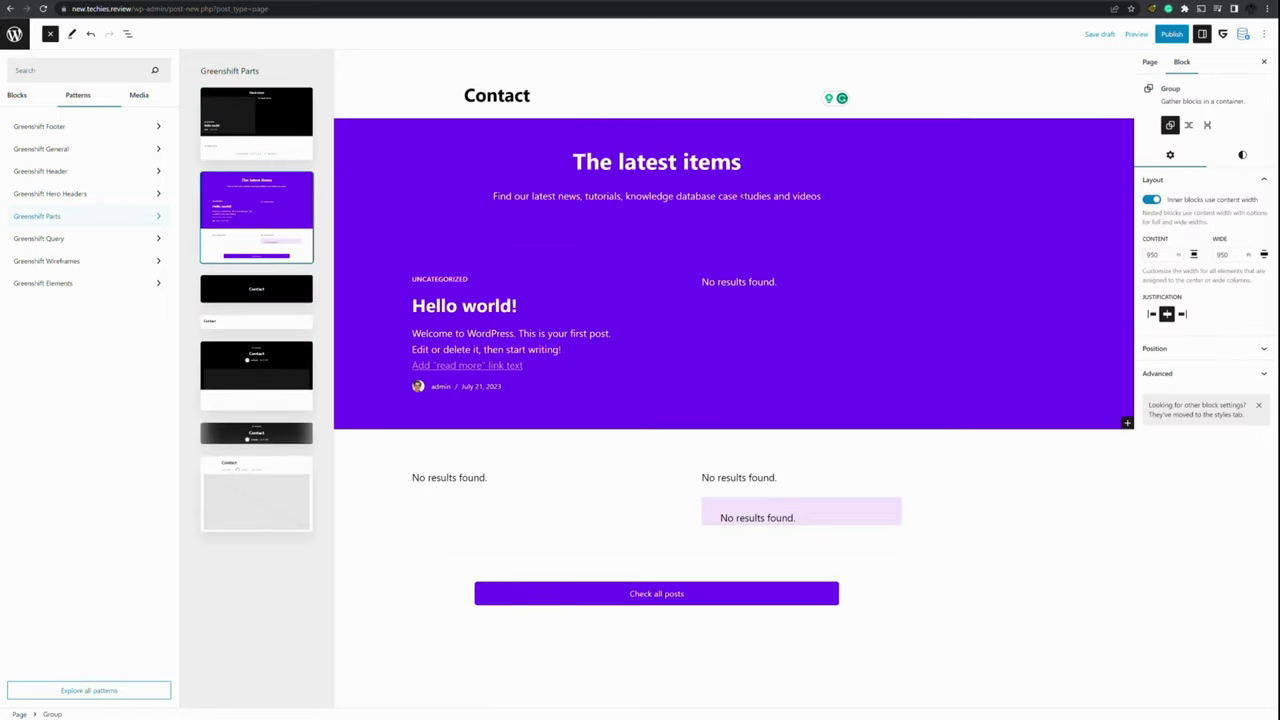
double_click(620, 162)
click(618, 165)
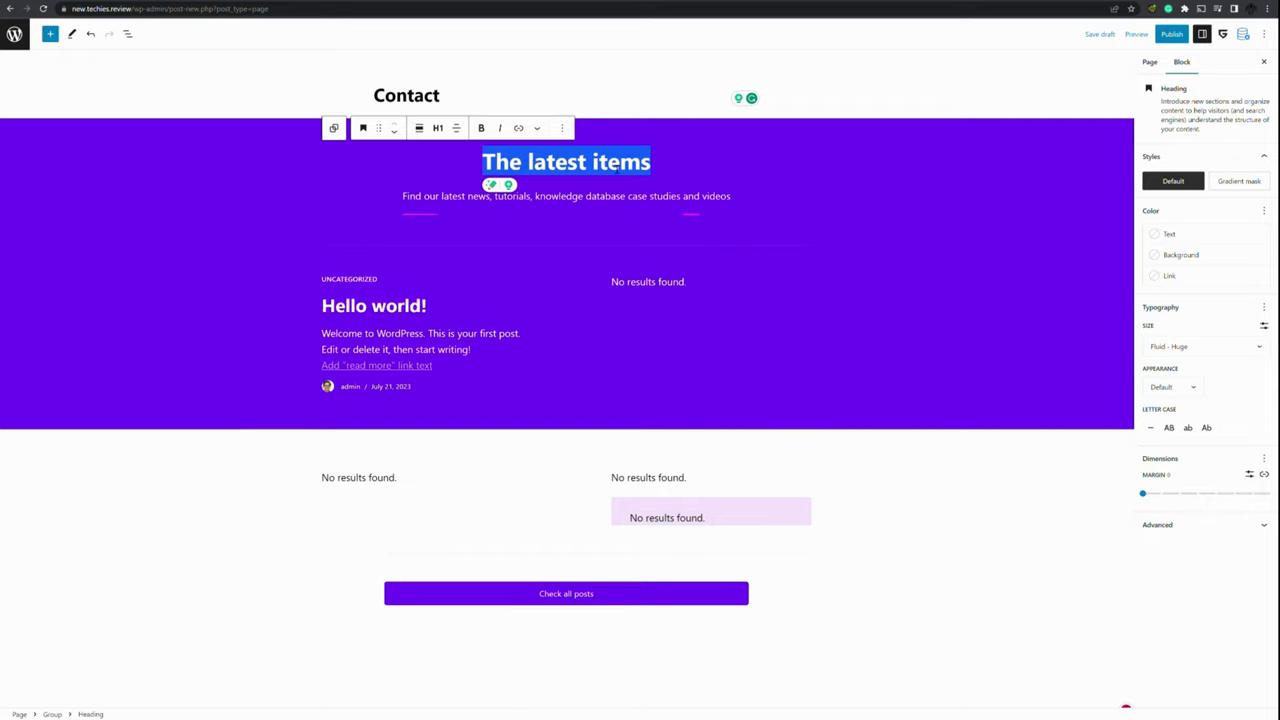
text(News)
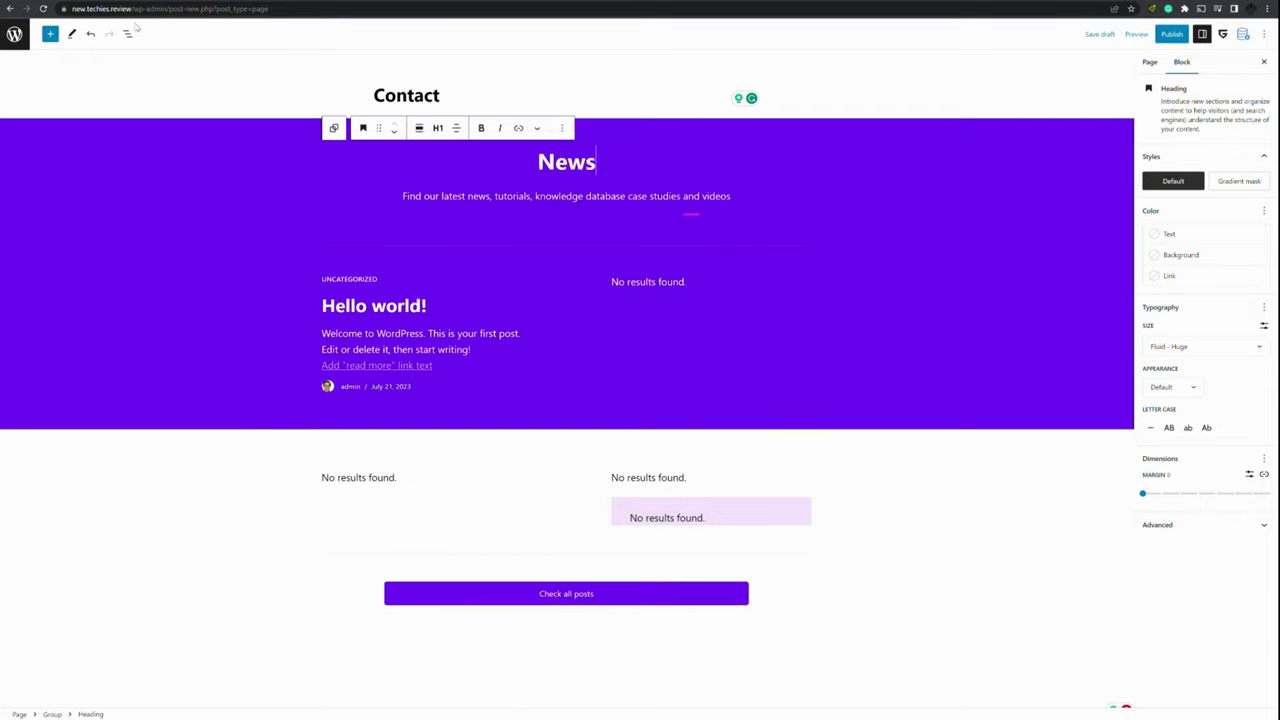
Drag the Greenshift General Banner block pattern onto the page, then undo the misplaced insertion.
click(50, 33)
click(78, 95)
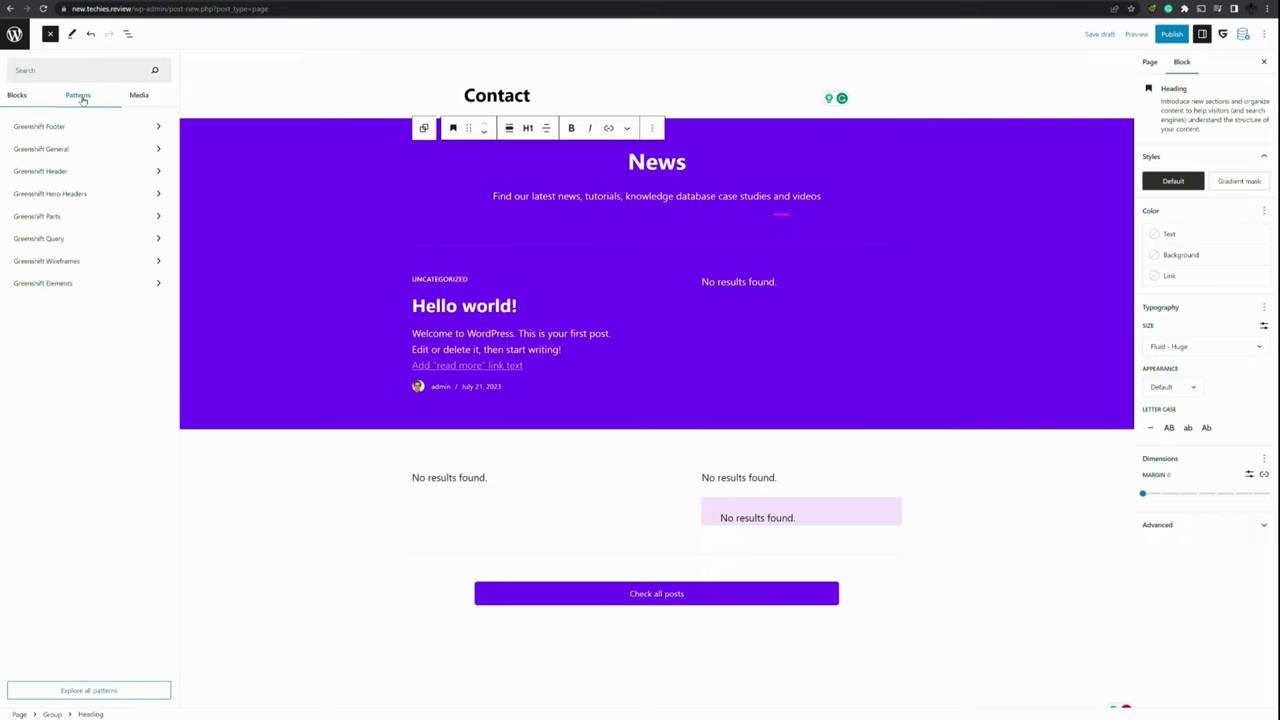
click(87, 199)
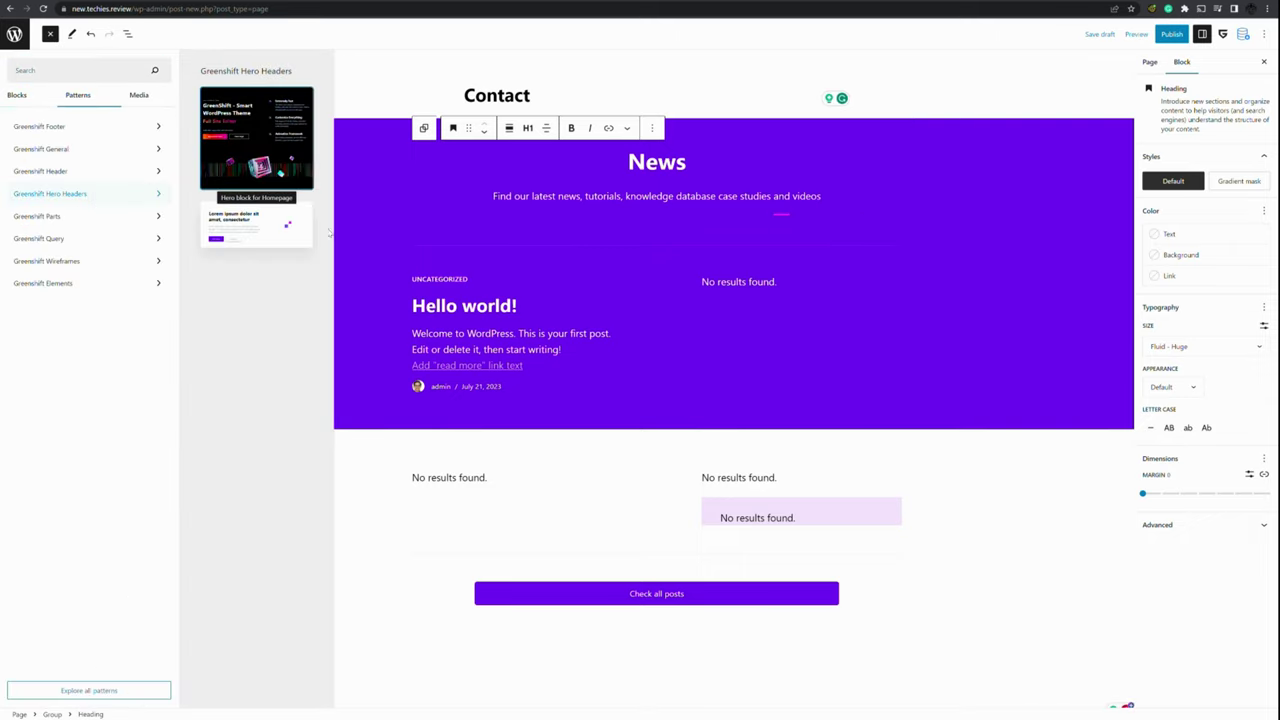
click(55, 175)
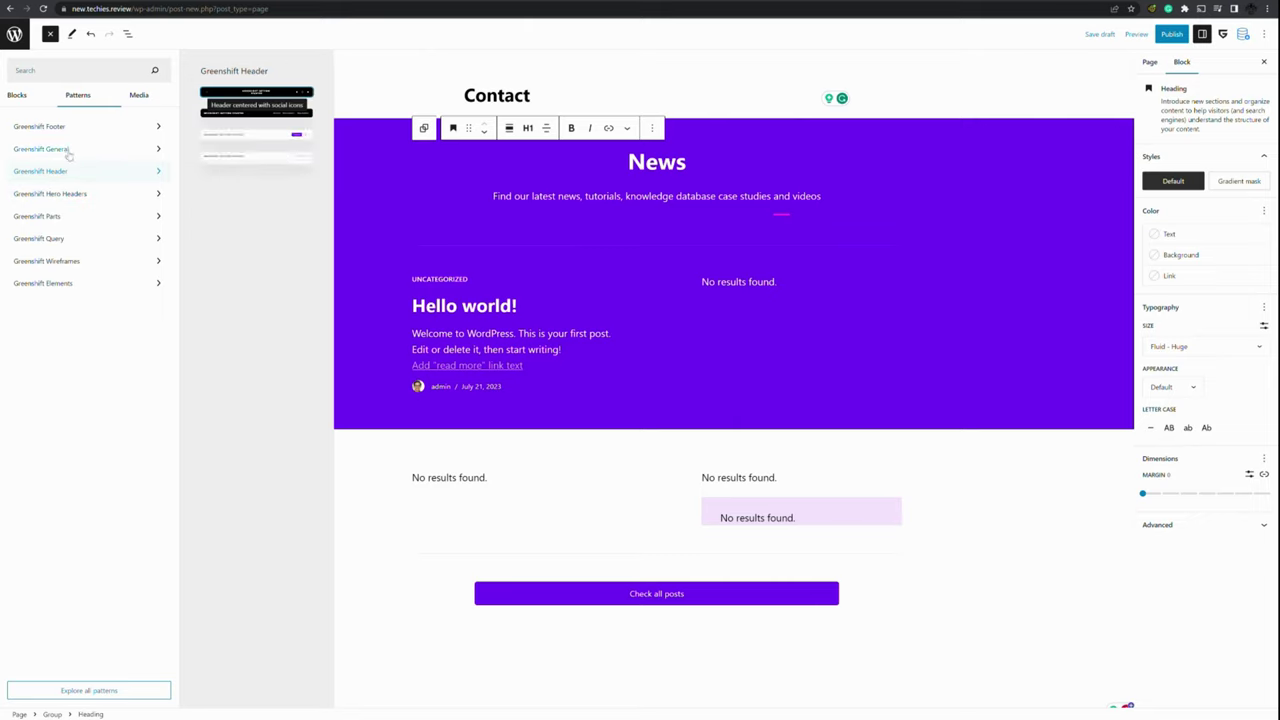
click(66, 152)
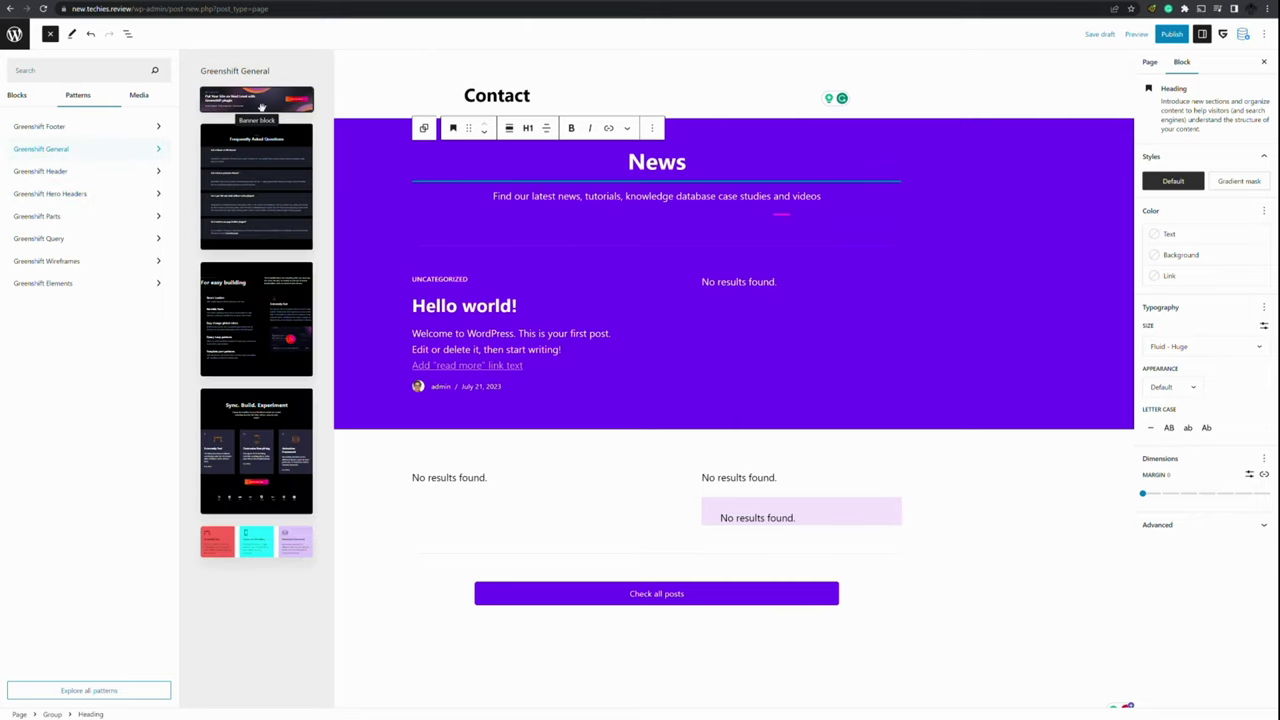
drag(293, 95, 562, 131)
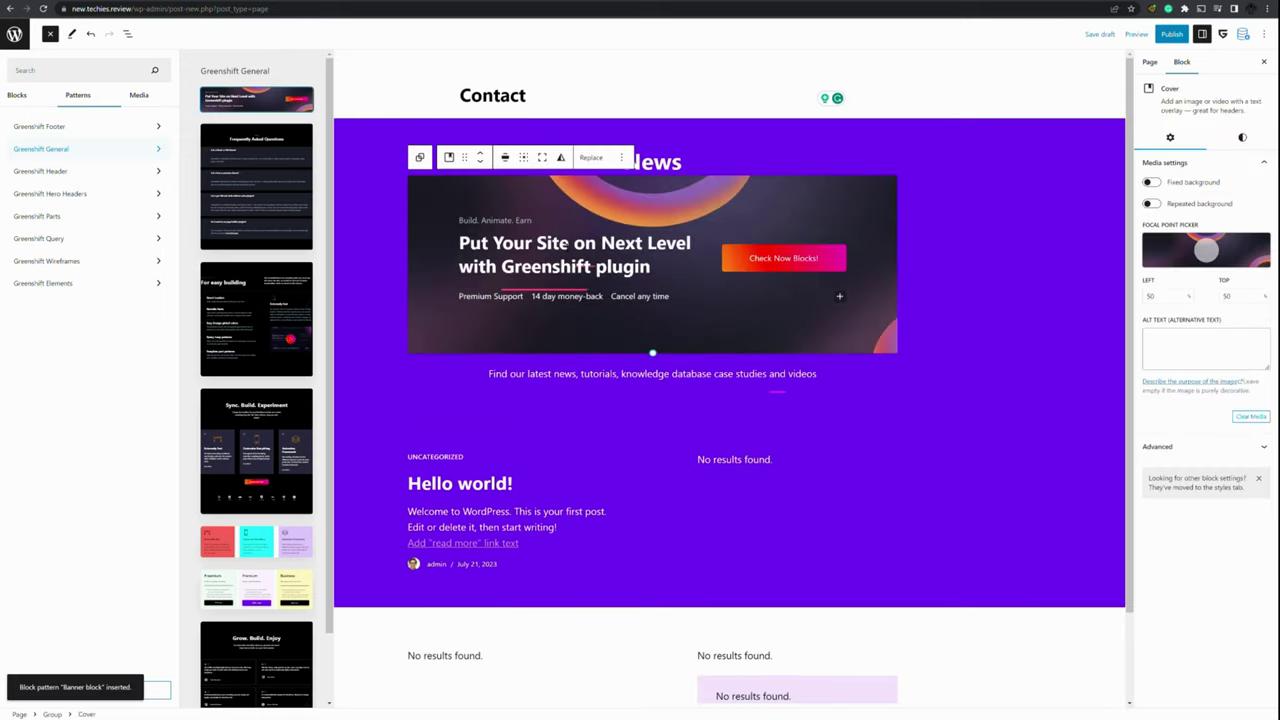
key(ctrl+z)
Insert the Banner block pattern above the News group and retype its heading as 'Contact us'.
click(344, 128)
click(93, 100)
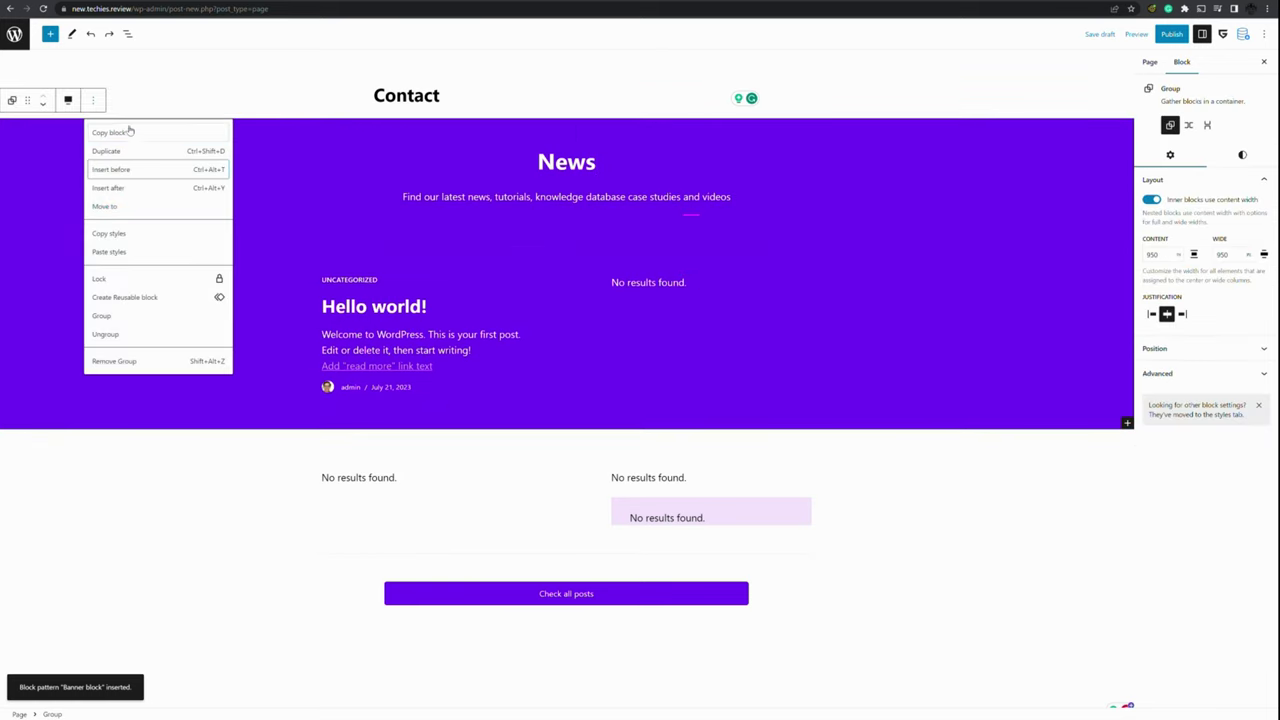
click(118, 169)
click(50, 33)
click(80, 95)
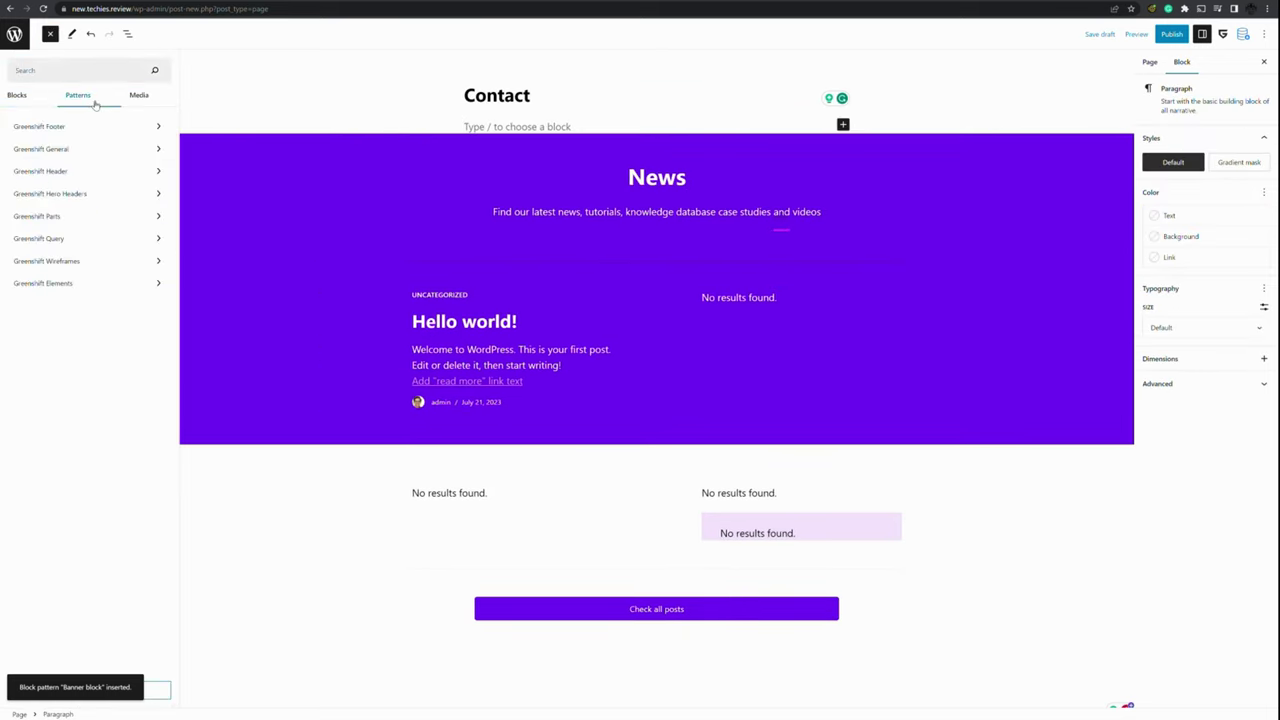
click(92, 154)
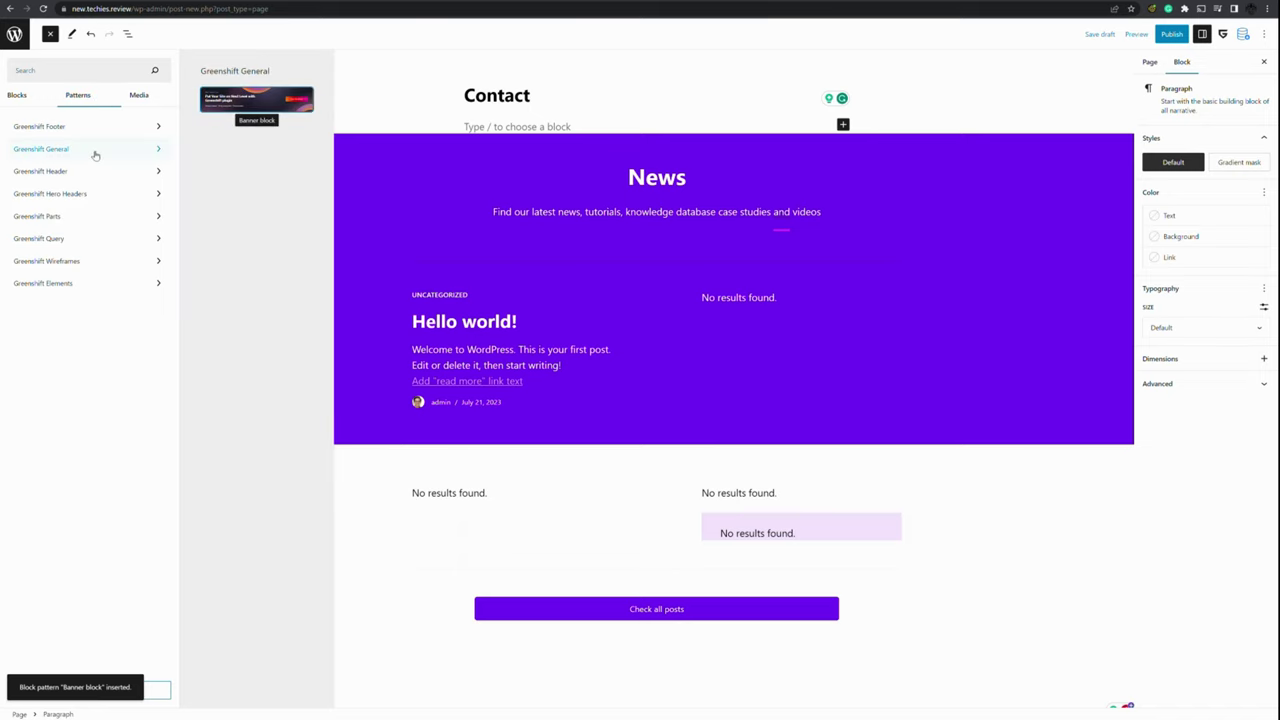
click(251, 110)
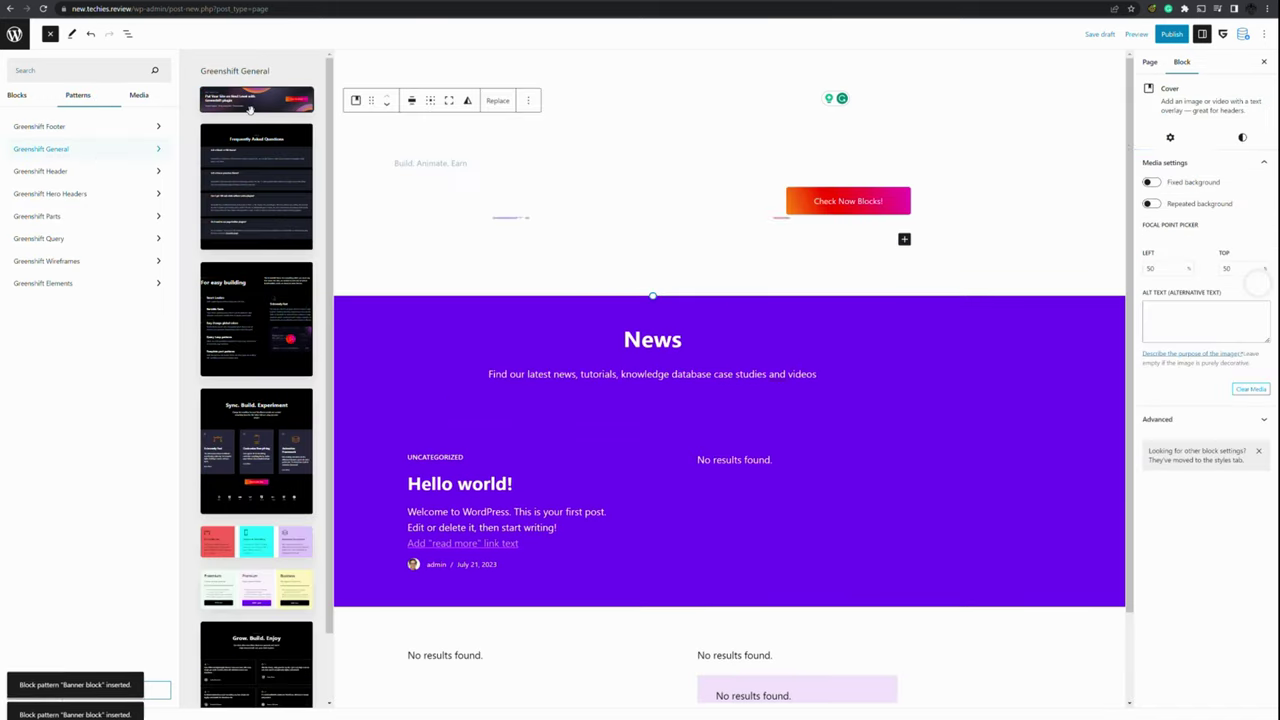
click(855, 202)
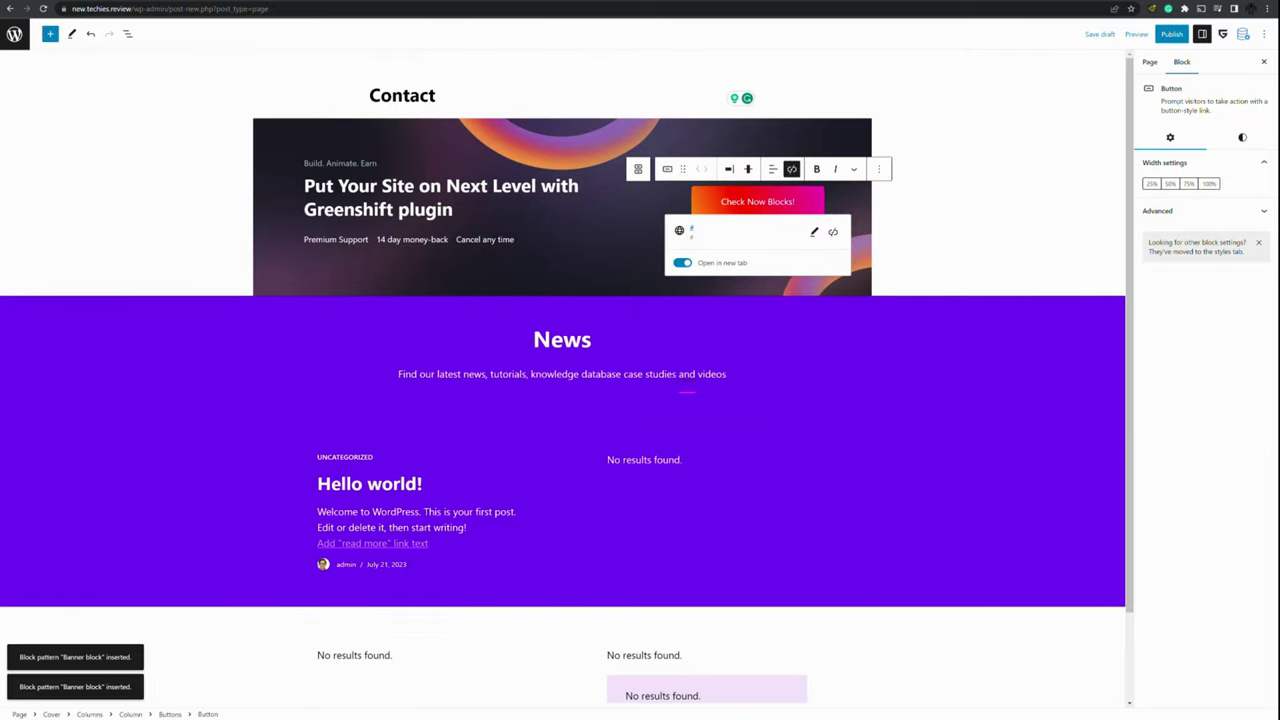
triple_click(428, 203)
text(Contact us)
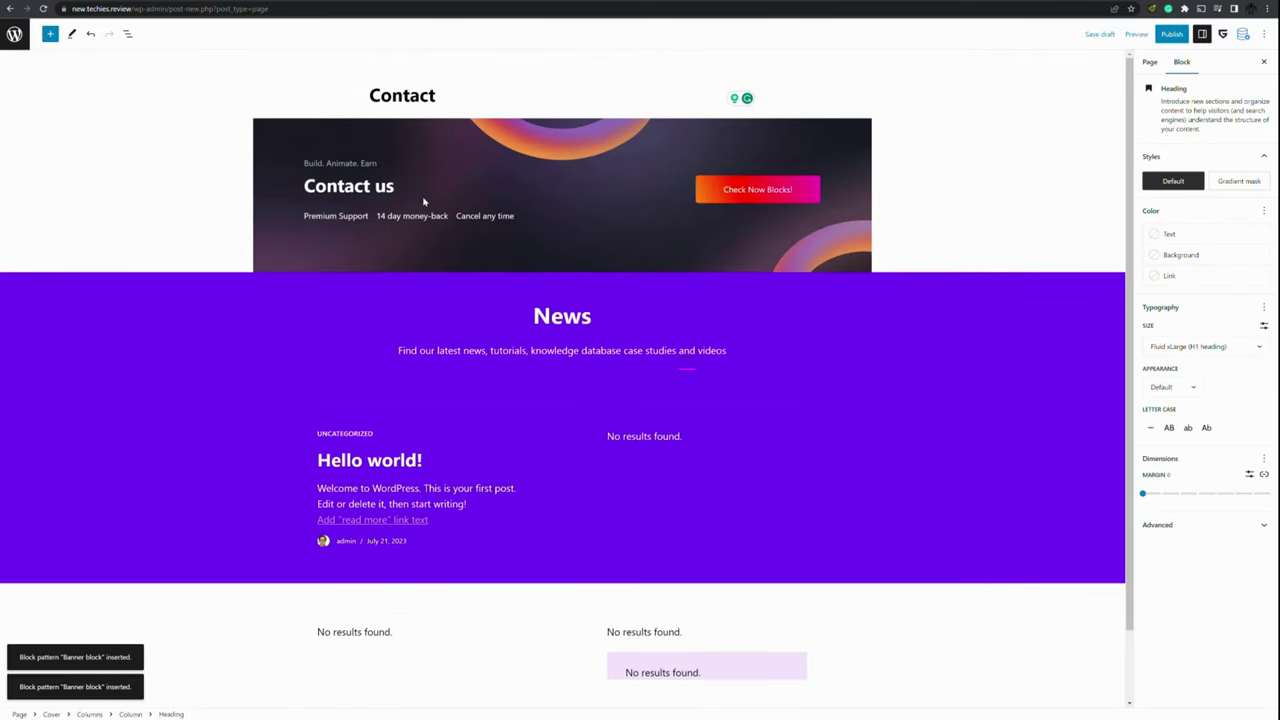
Publish the Contact page and reload the live site to view it.
click(1172, 34)
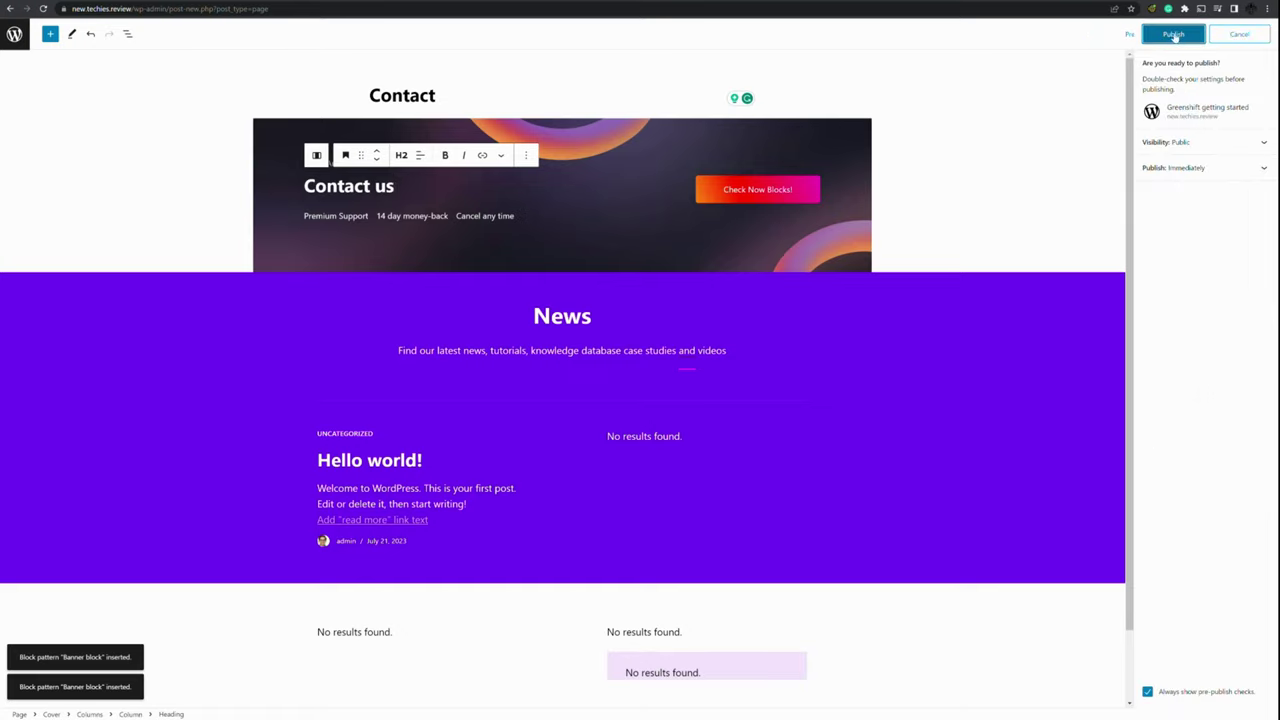
click(1175, 36)
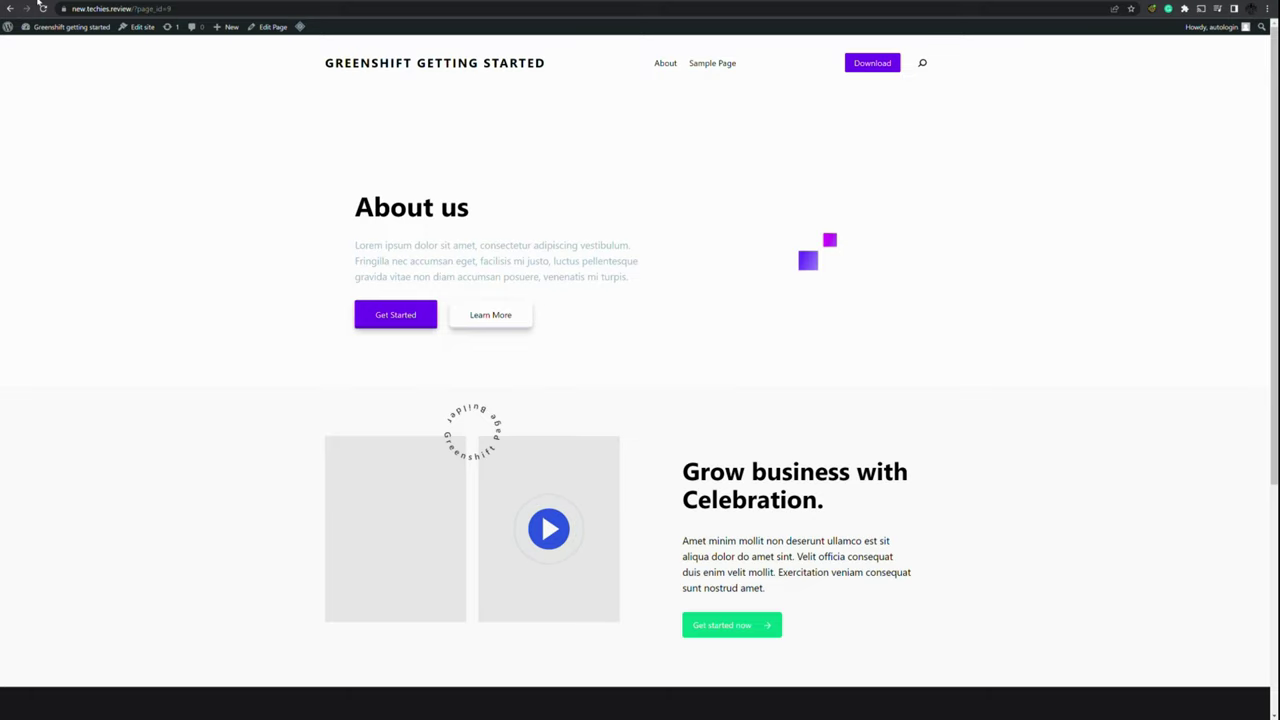
click(42, 8)
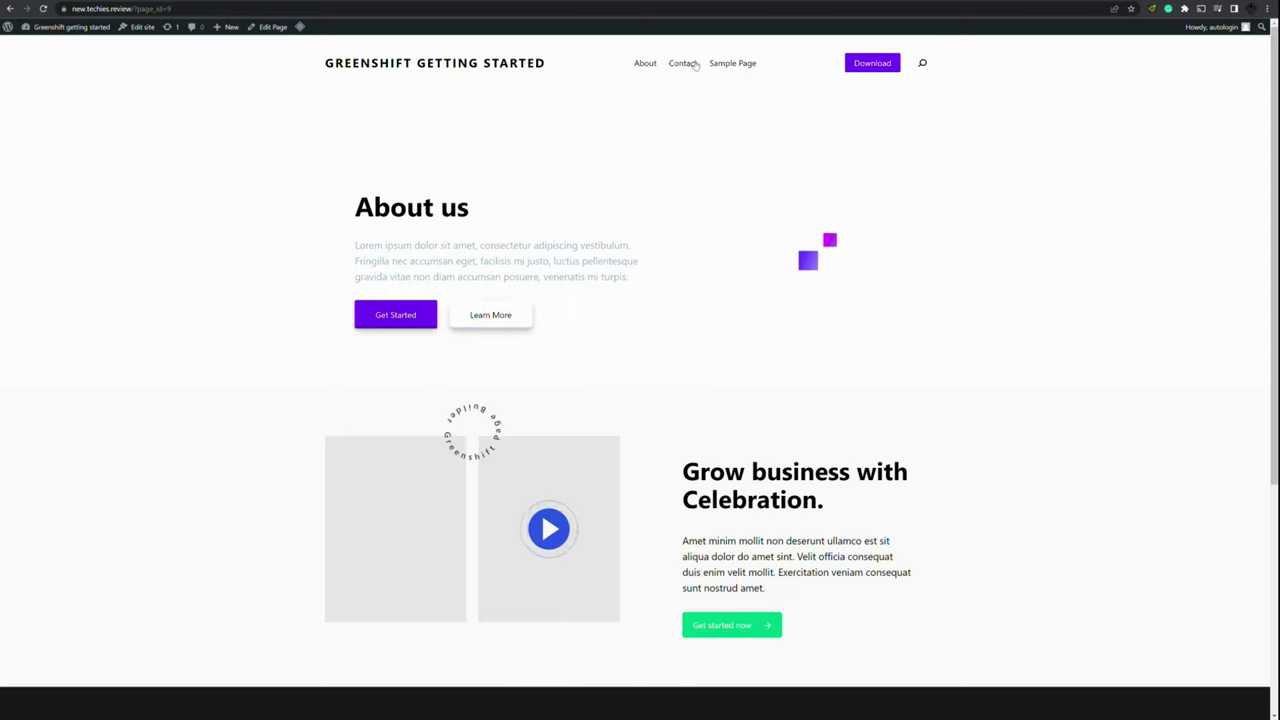
click(682, 63)
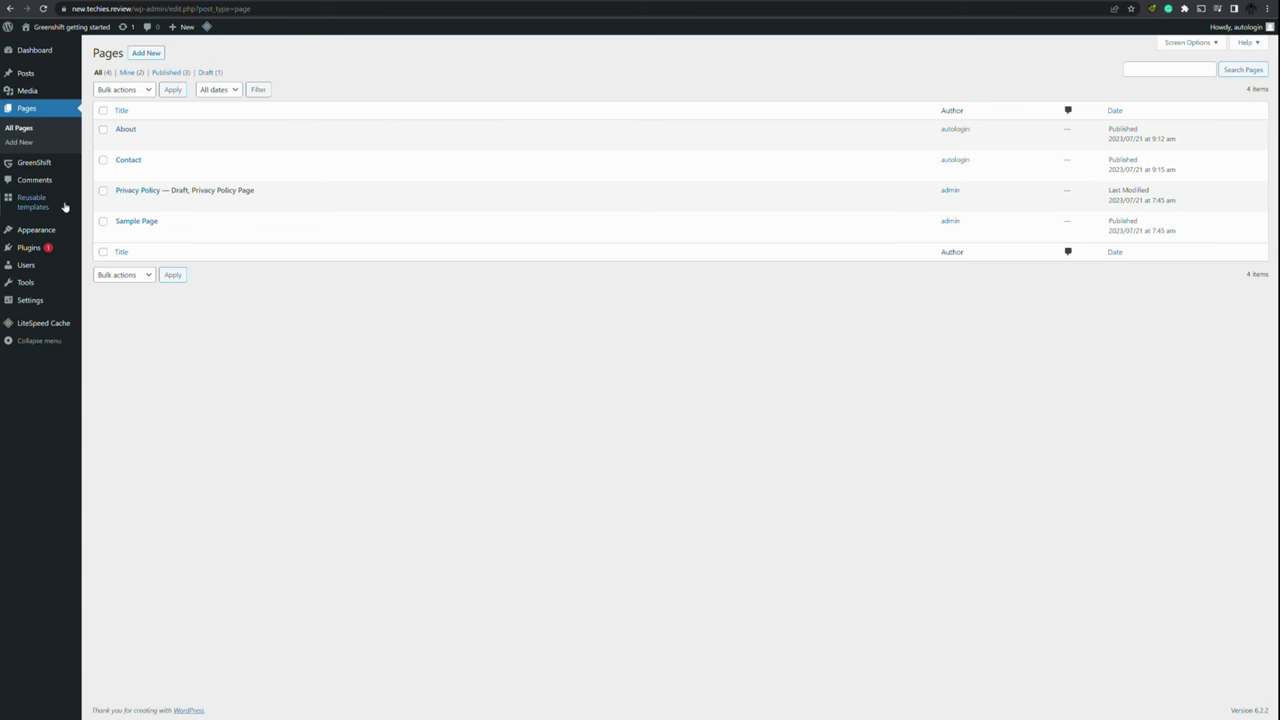
Open the Header template part in the site editor and select its page list.
mouse_move(63, 229)
click(130, 248)
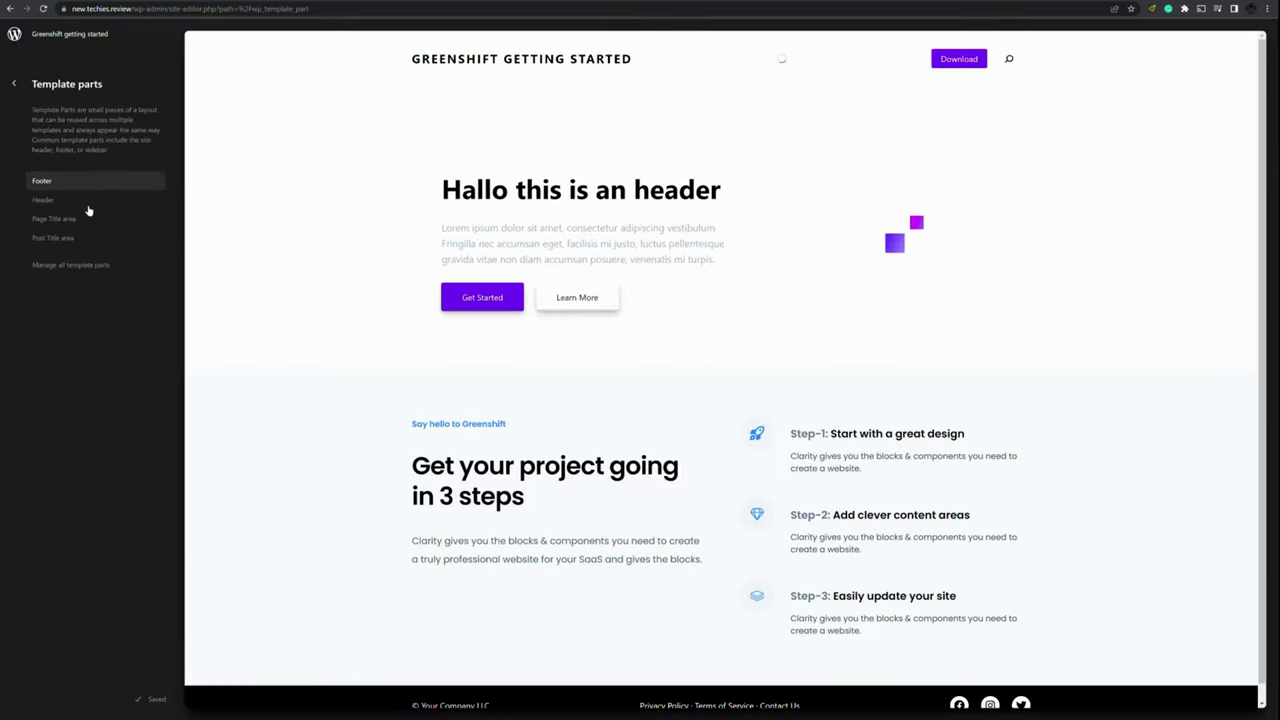
click(85, 201)
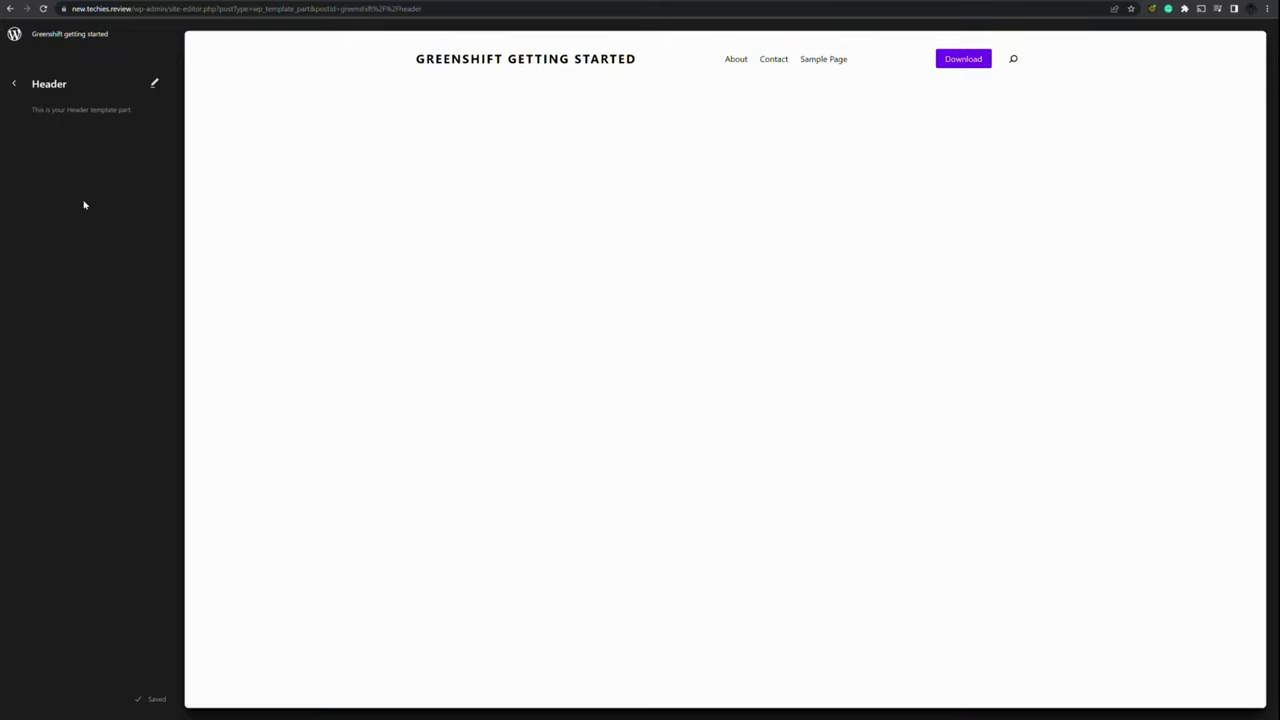
click(725, 67)
click(592, 103)
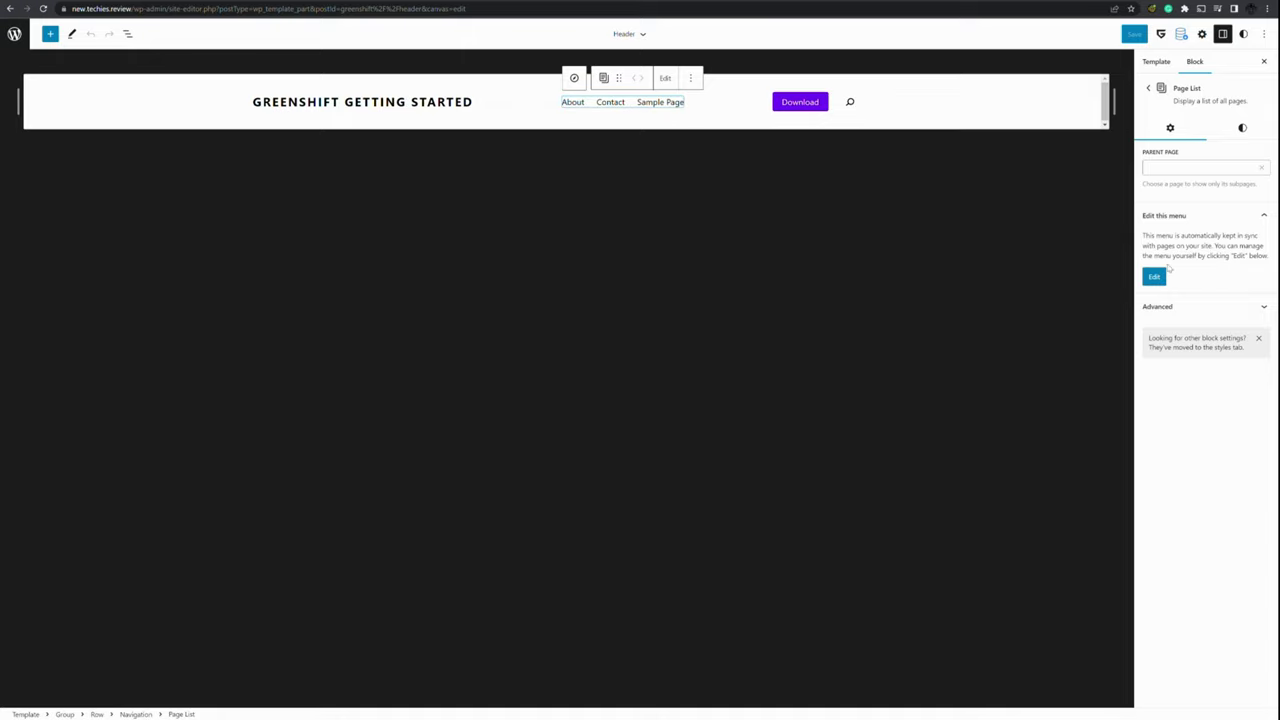
click(1155, 277)
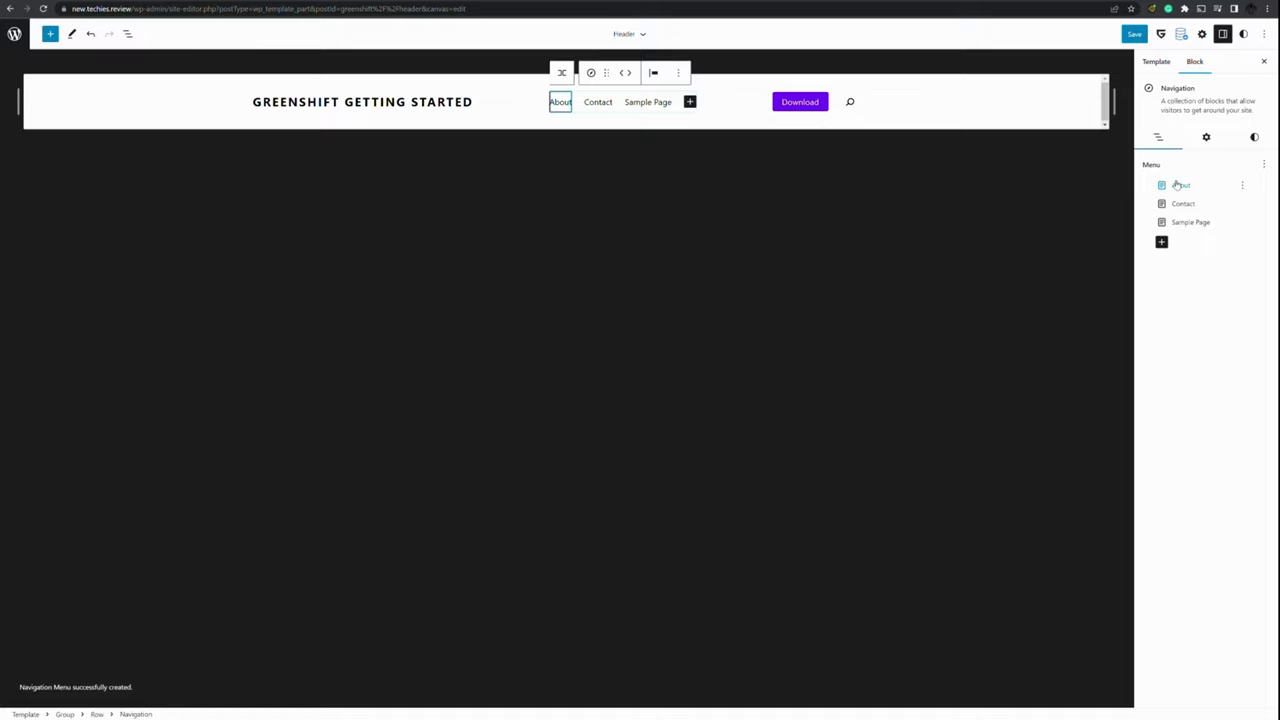
click(1161, 241)
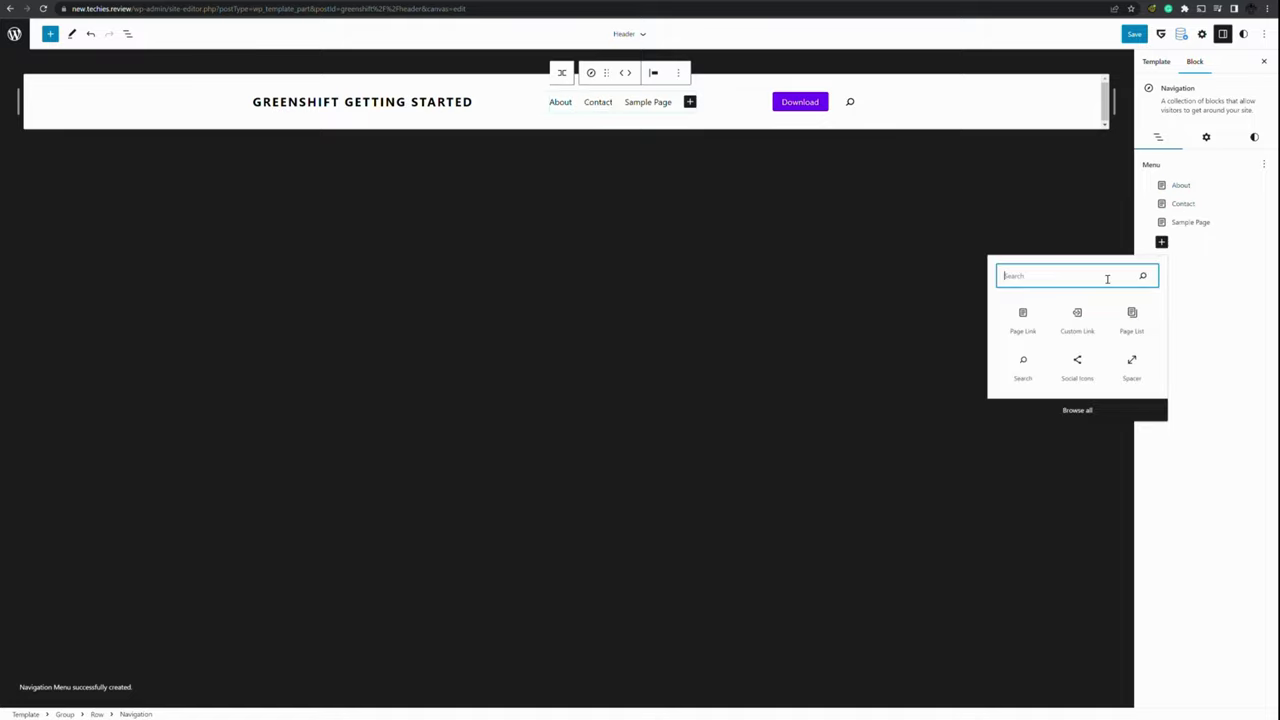
click(1084, 337)
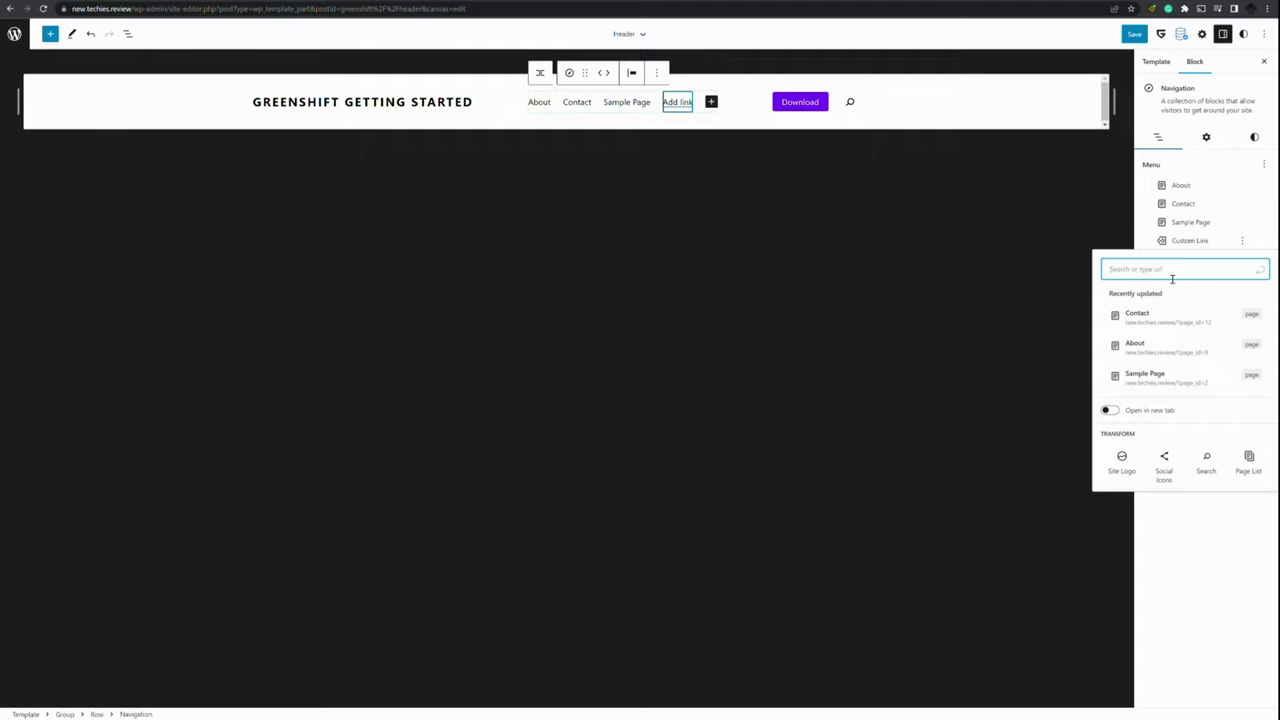
text(https)
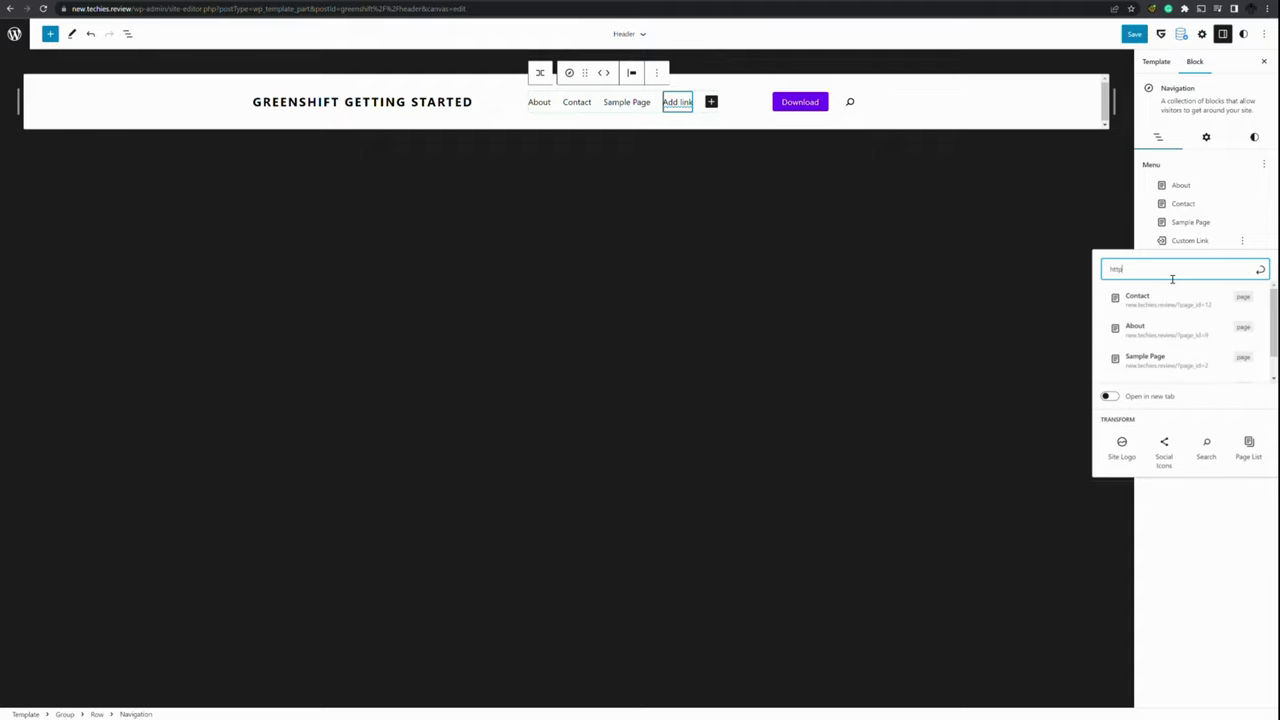
text(://techies.revie)
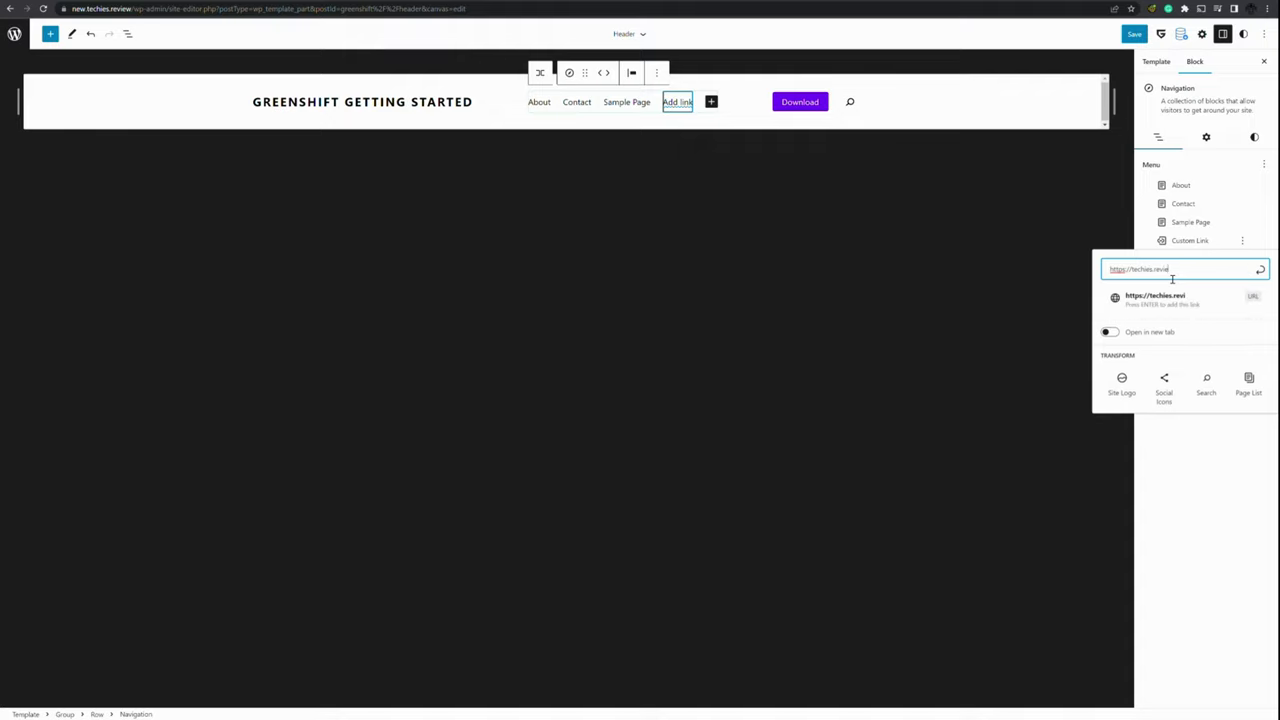
text(w)
click(1192, 297)
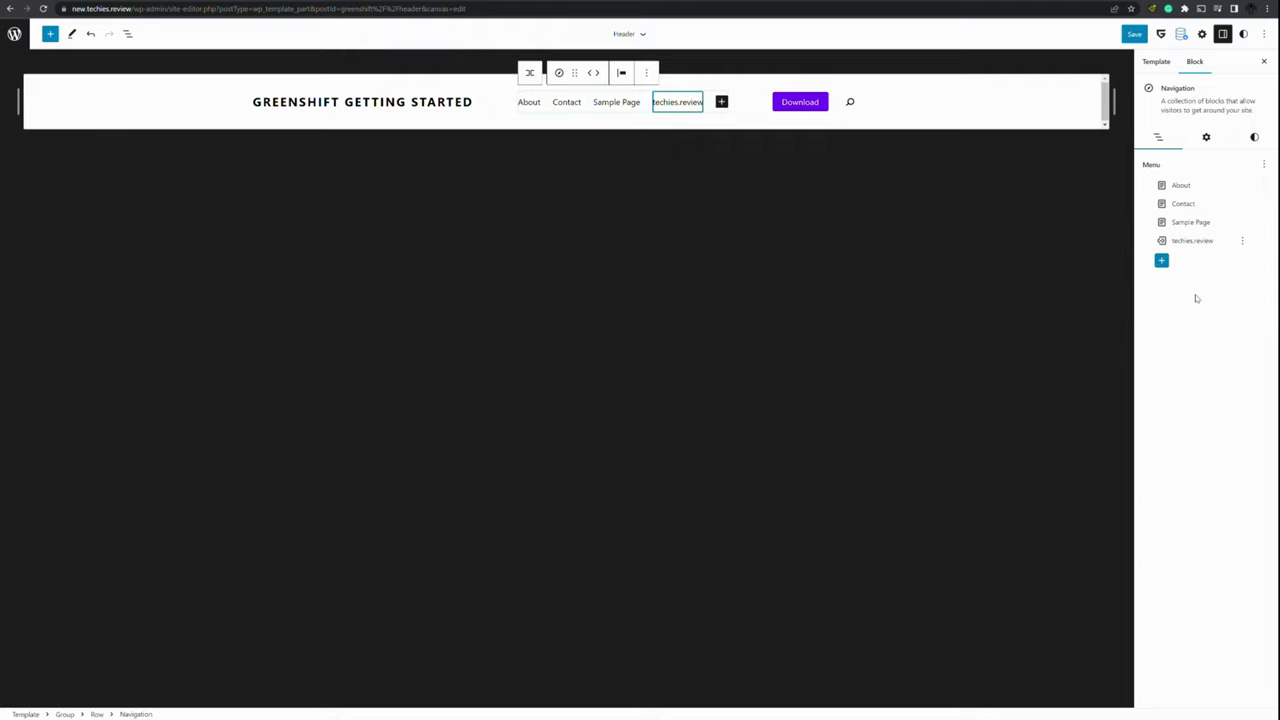
Relabel the new link 'Techies' and save the site changes.
click(1188, 240)
drag(1211, 197, 1141, 210)
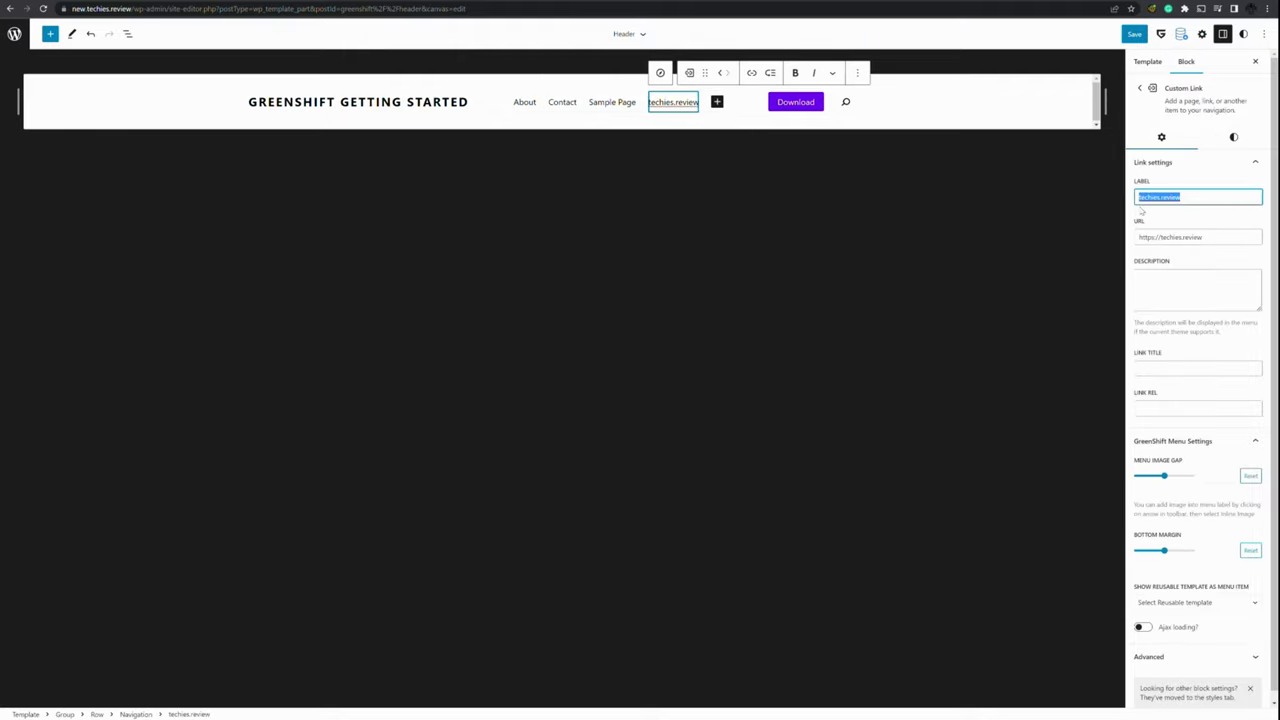
text(Techies)
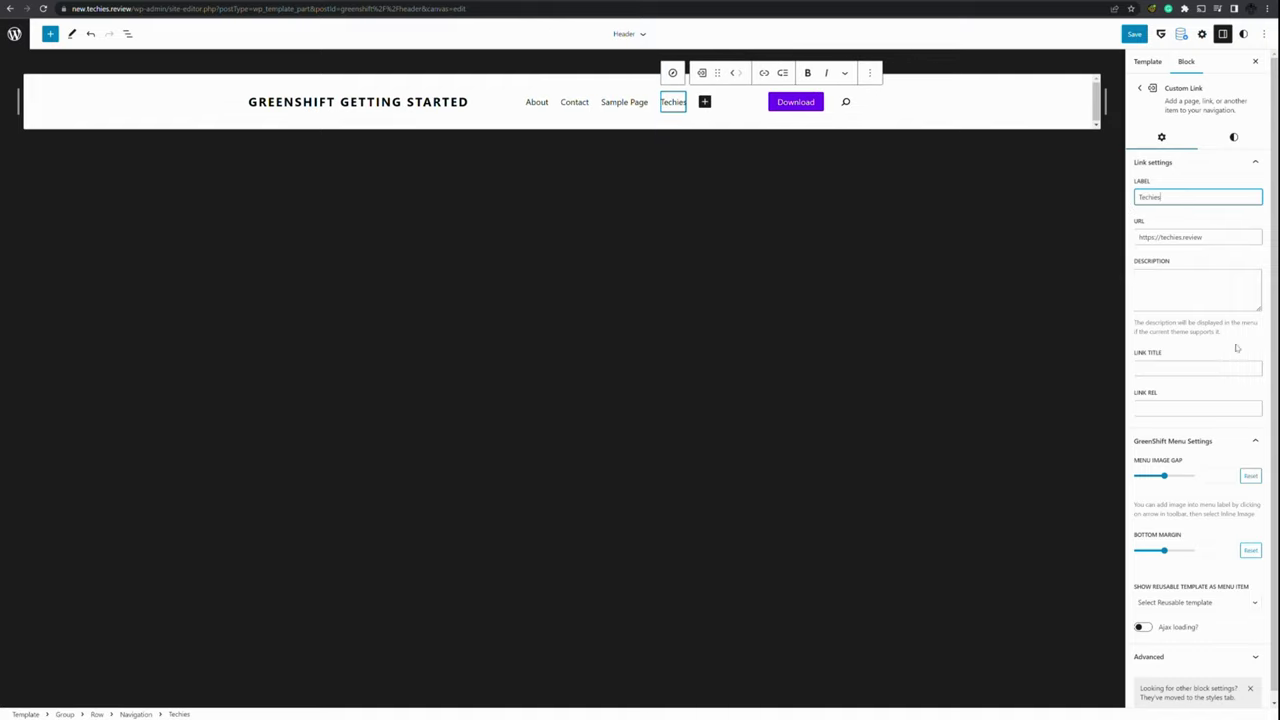
click(1134, 33)
click(1145, 36)
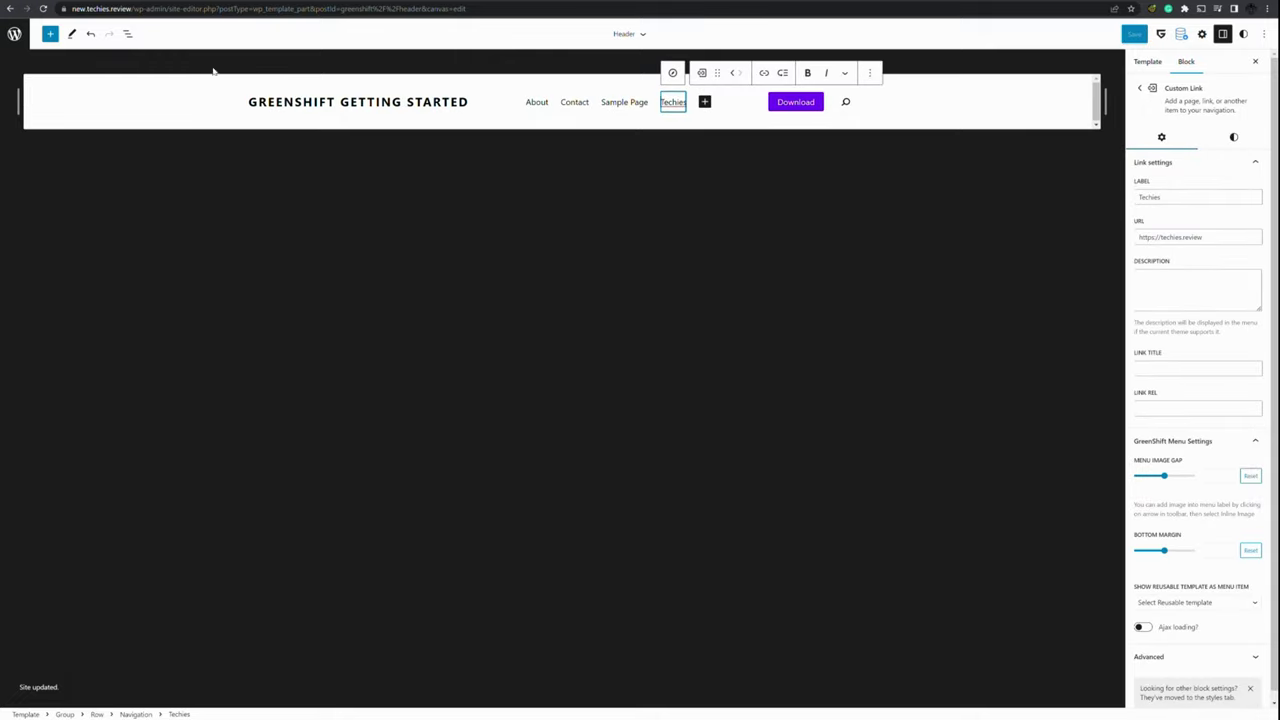
click(148, 2)
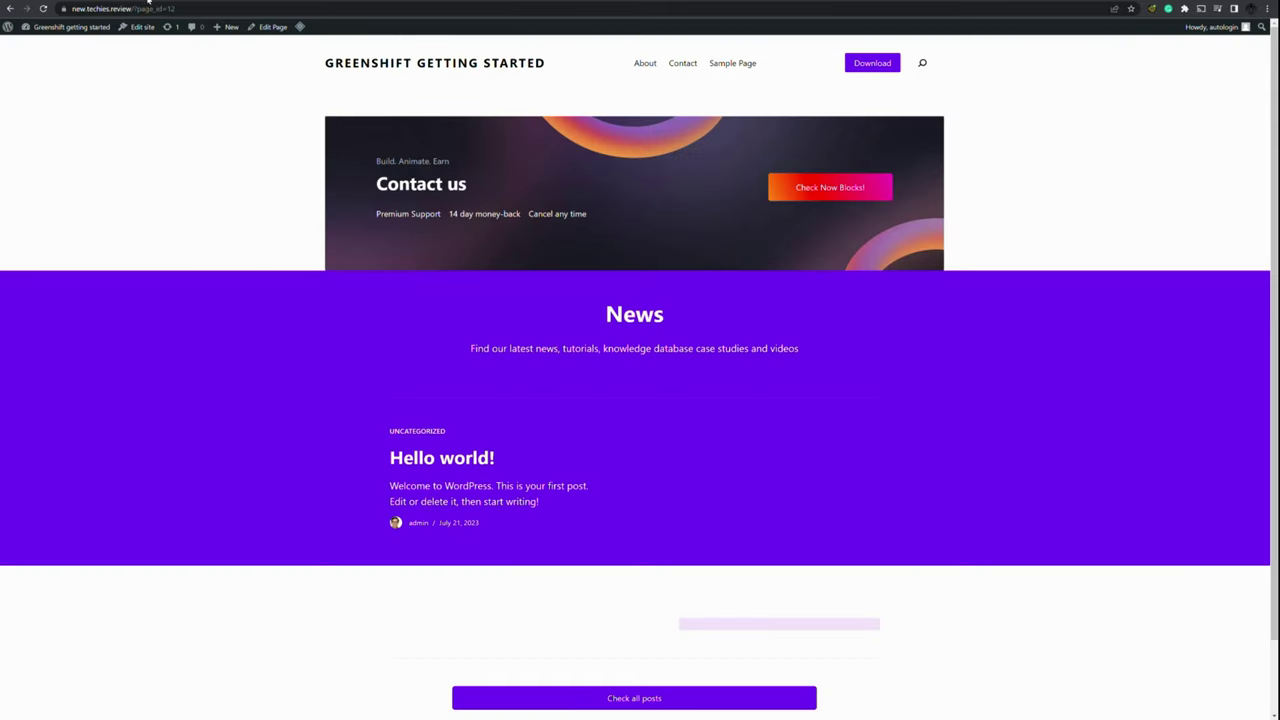
click(44, 9)
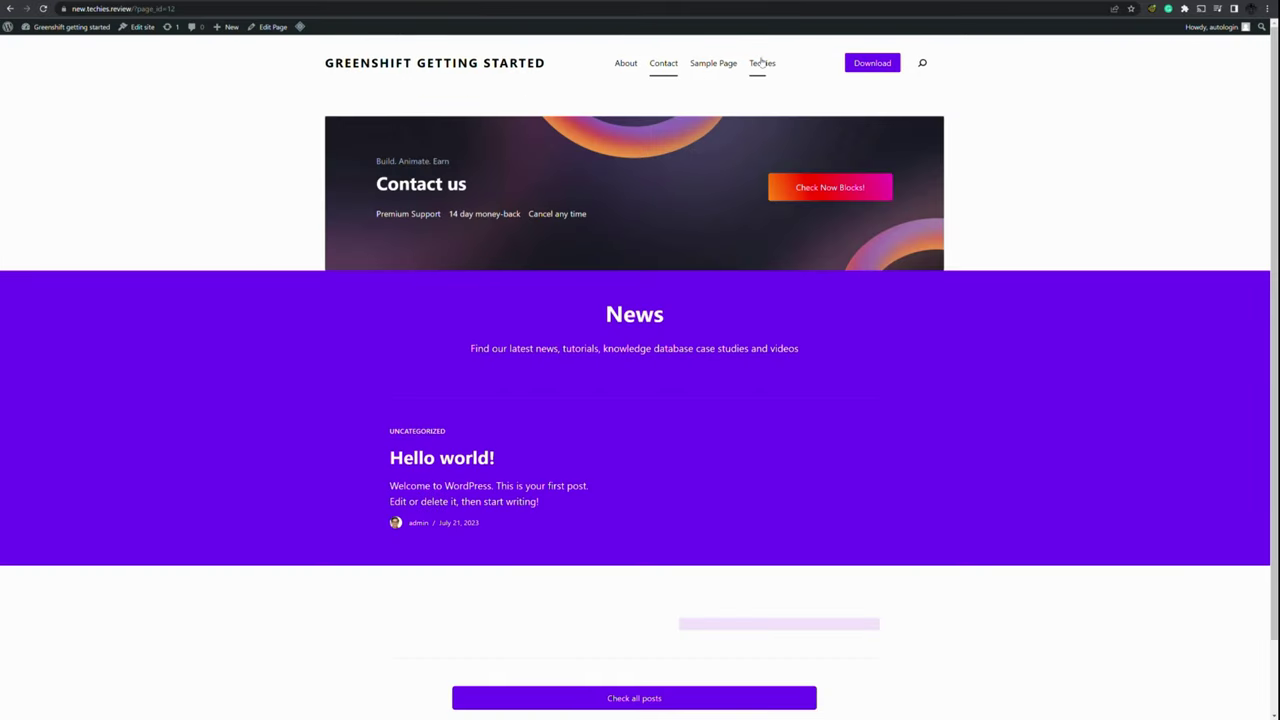